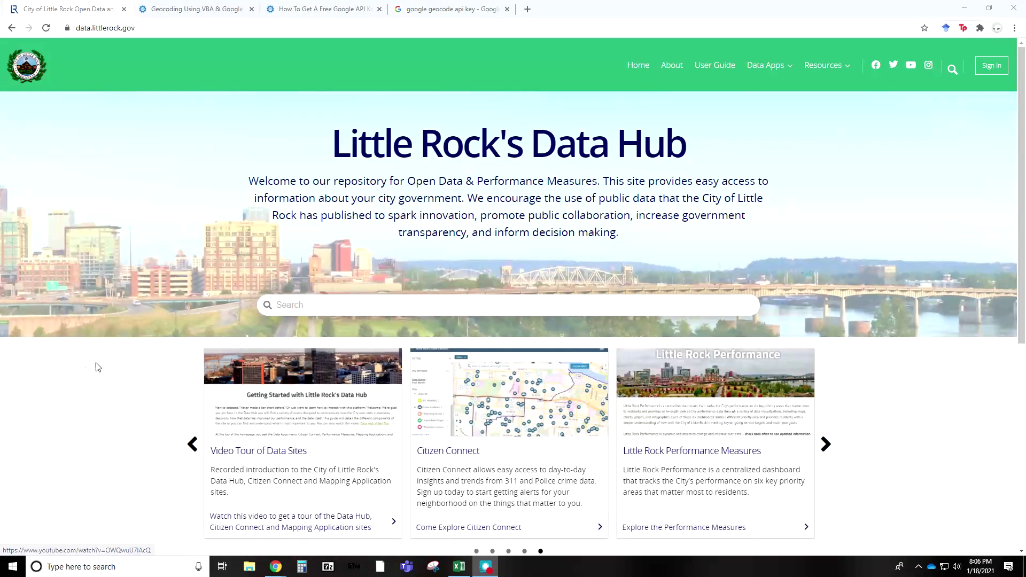
# Browse the Little Rock Data Hub homepage, then switch to the Google API Geocoding workbook in Excel.
pyautogui.scroll(-5, 97, 363)
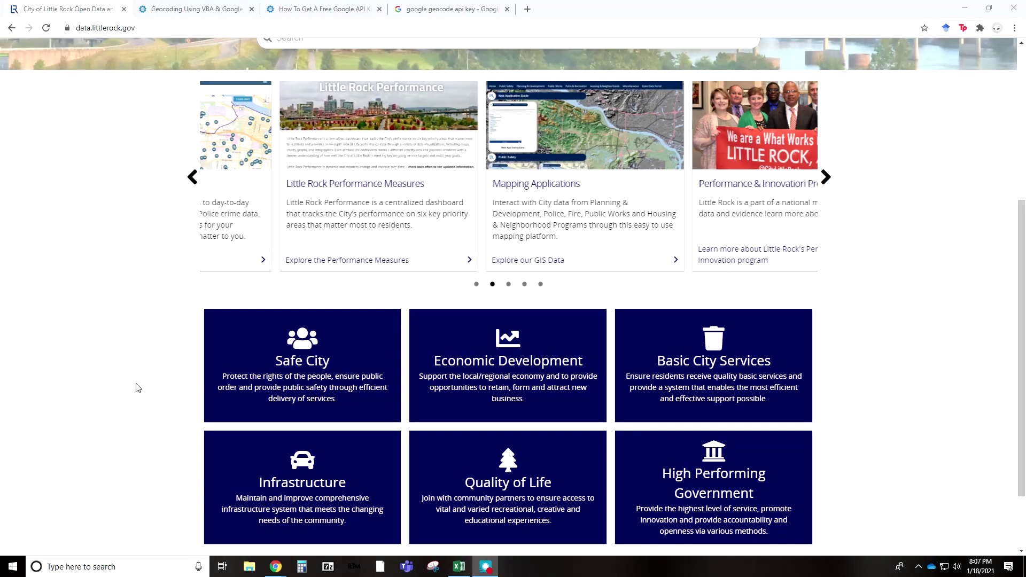
pyautogui.scroll(5, 138, 389)
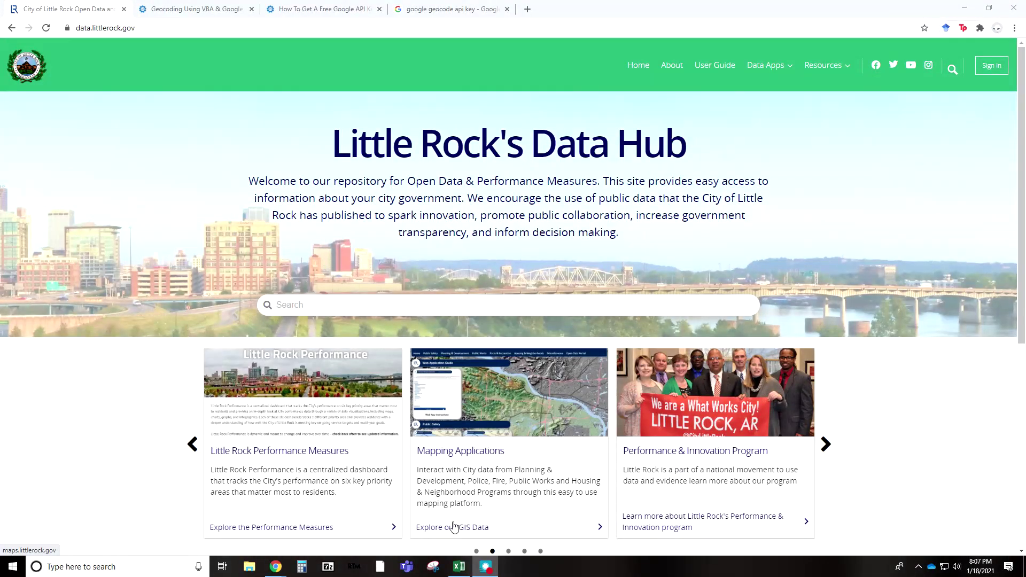
pyautogui.click(457, 567)
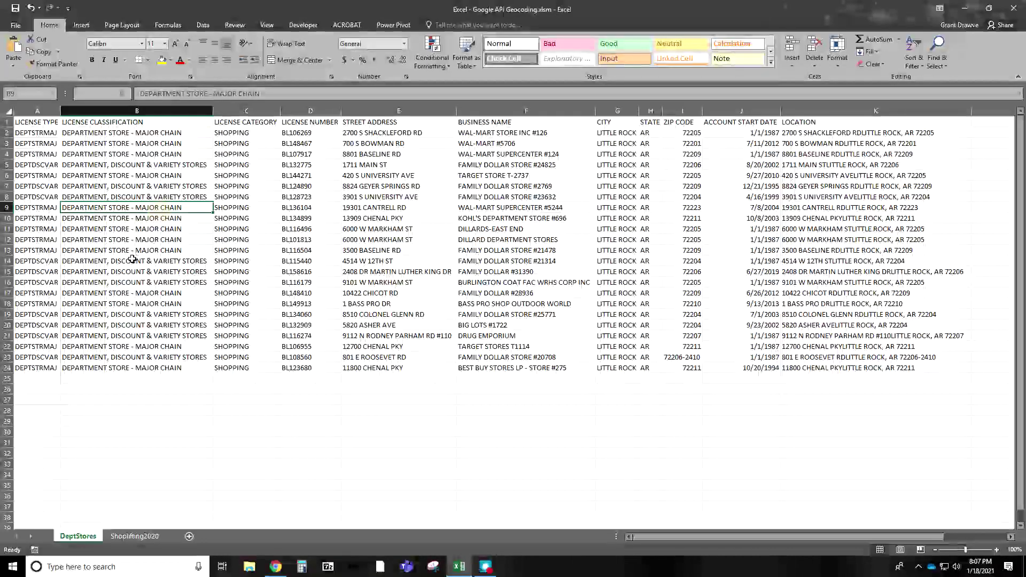
pyautogui.click(122, 264)
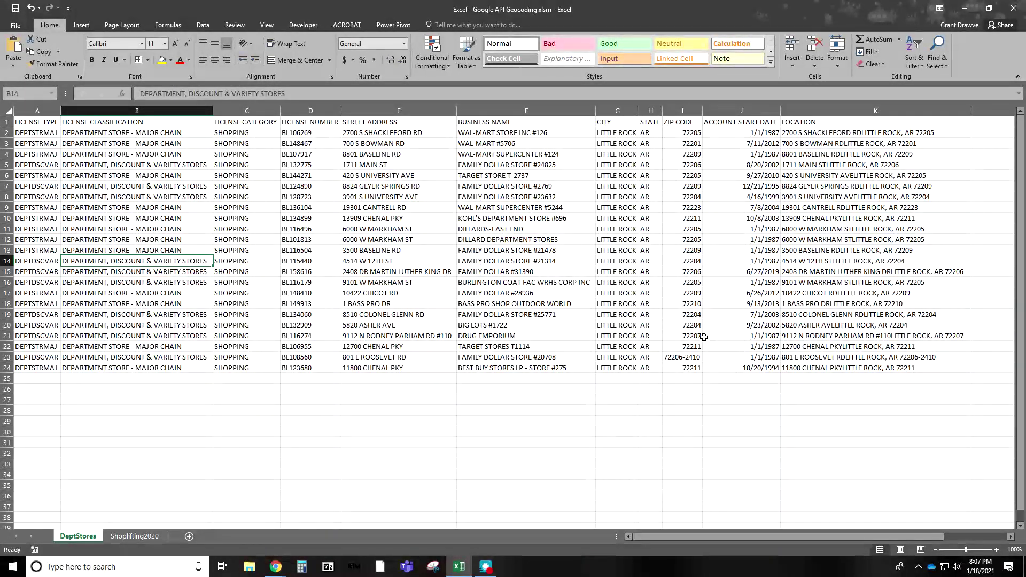
# Show the Shoplifting2020 sheet of 2020 Little Rock shoplifting incidents with addresses and coordinates.
pyautogui.click(138, 536)
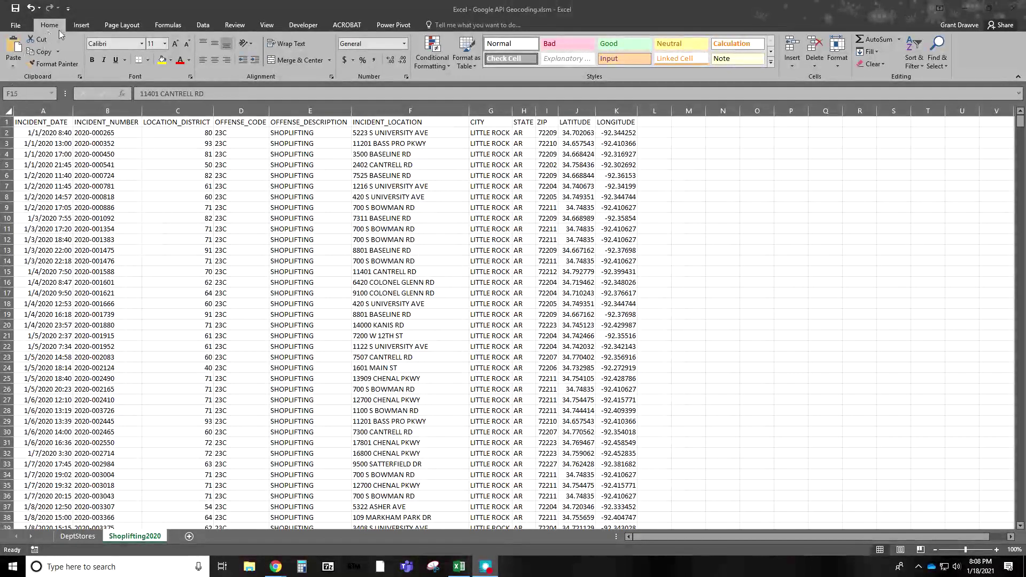
# Confirm under Excel Options > Customize Ribbon that the Developer tab is enabled.
pyautogui.click(303, 27)
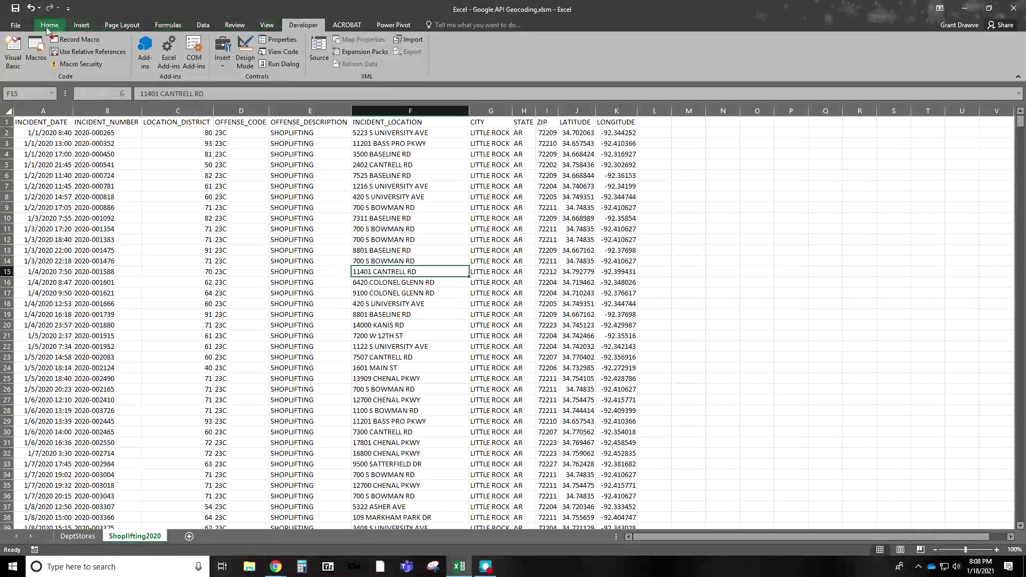
pyautogui.click(15, 25)
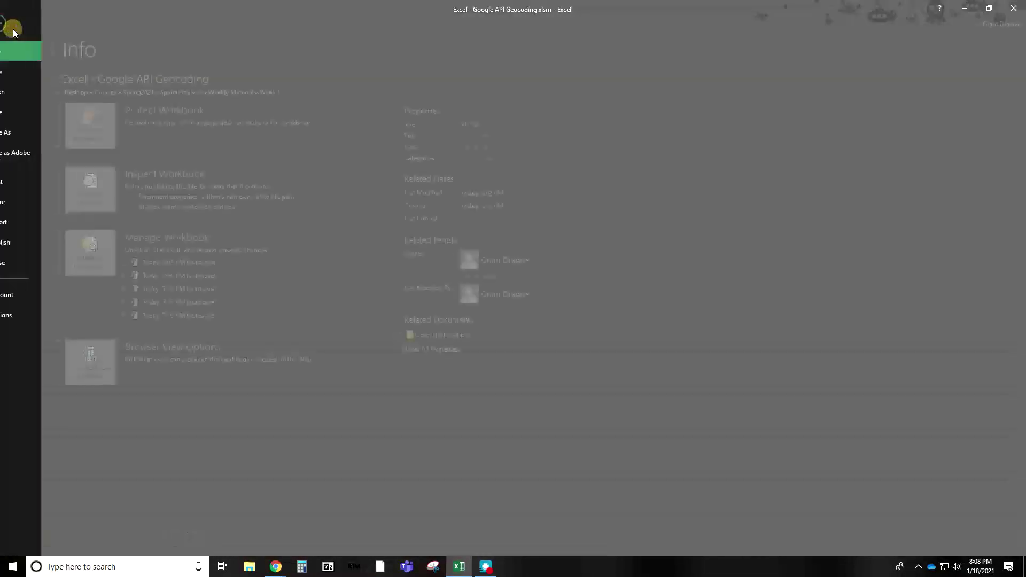
pyautogui.click(32, 316)
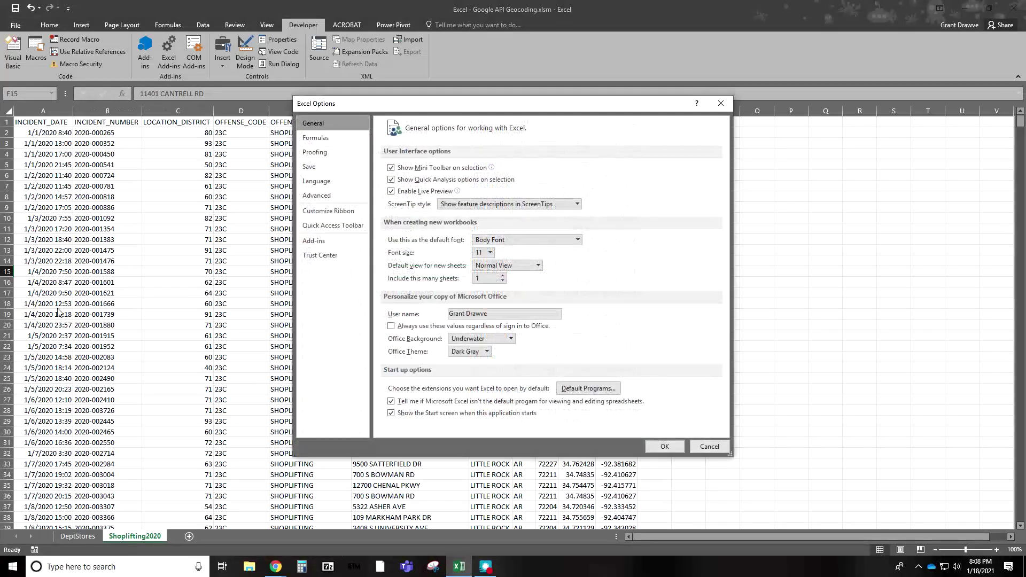
pyautogui.click(335, 211)
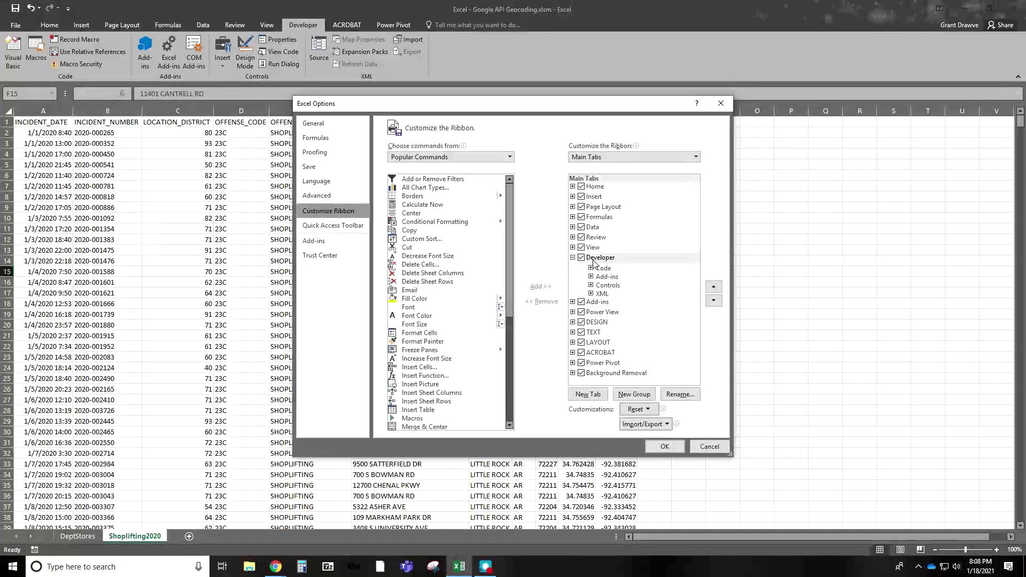
pyautogui.click(668, 446)
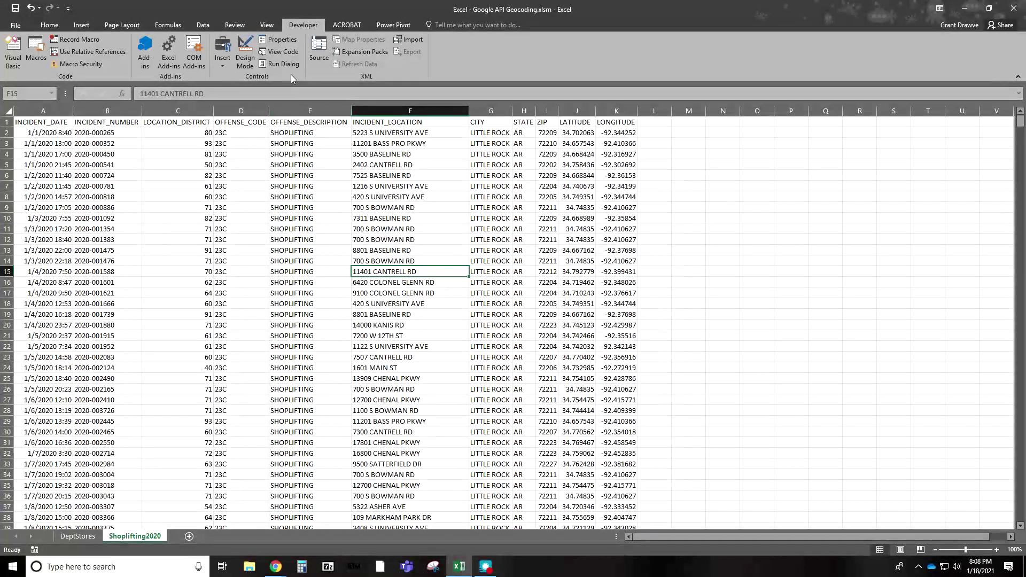
# Open the Visual Basic editor, fit its window on screen, and focus the empty Module1.
pyautogui.click(14, 63)
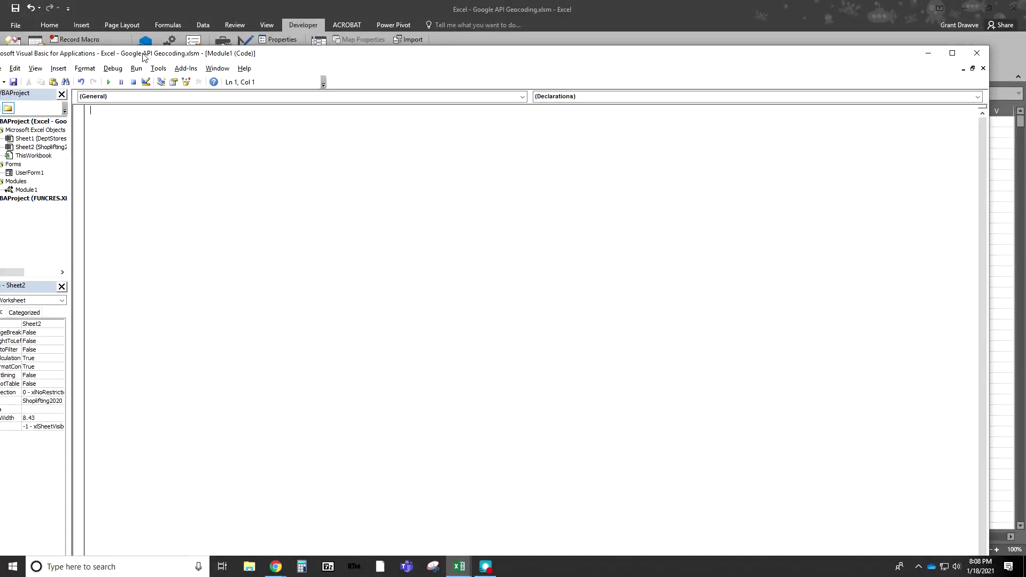
pyautogui.moveTo(145, 56); pyautogui.dragTo(176, 49)
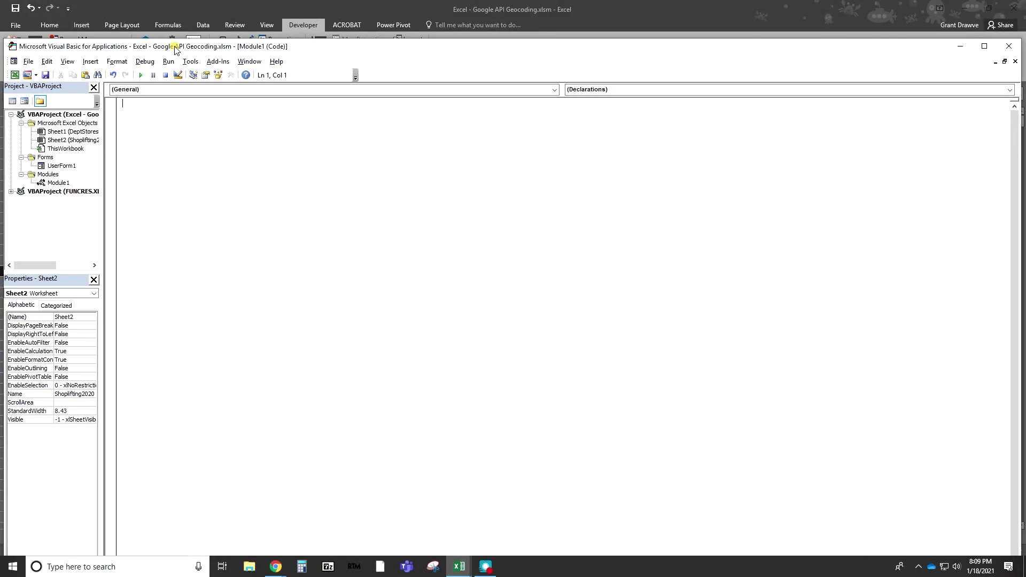
pyautogui.click(91, 62)
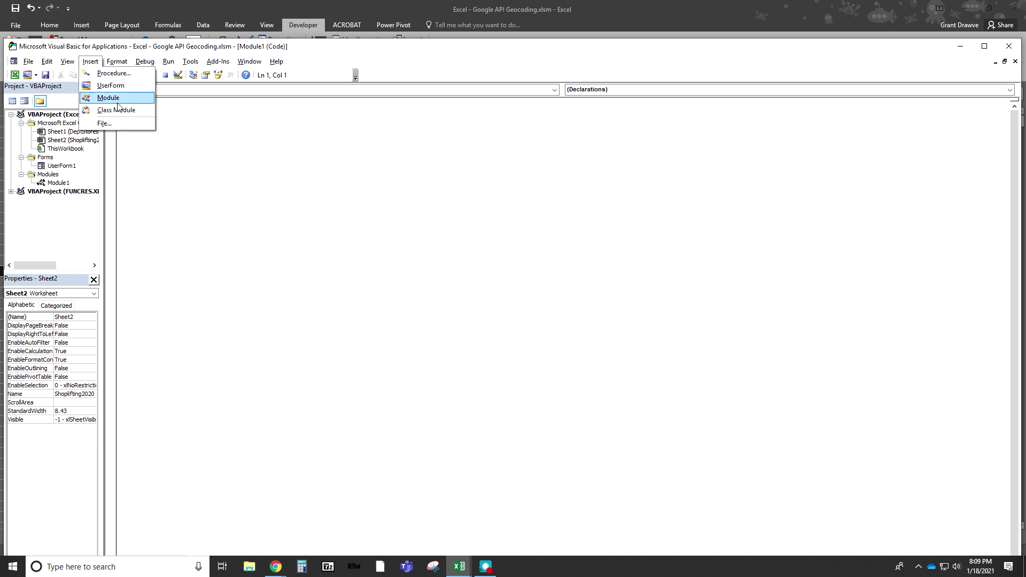
pyautogui.click(216, 136)
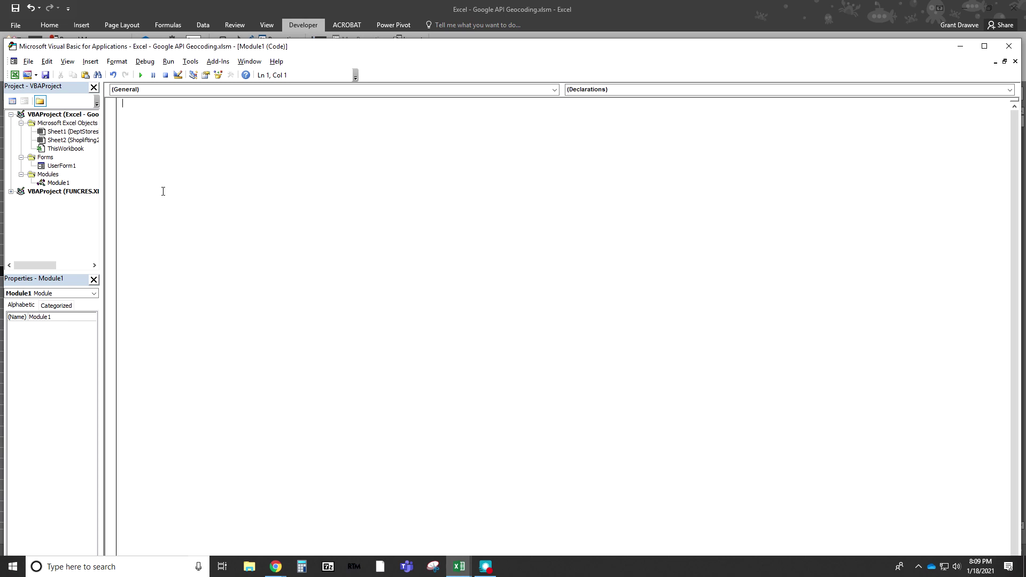
# Copy the VBA code from the 'Geocoding Using VBA & Google API' article and return to the VBA editor.
pyautogui.moveTo(286, 566)
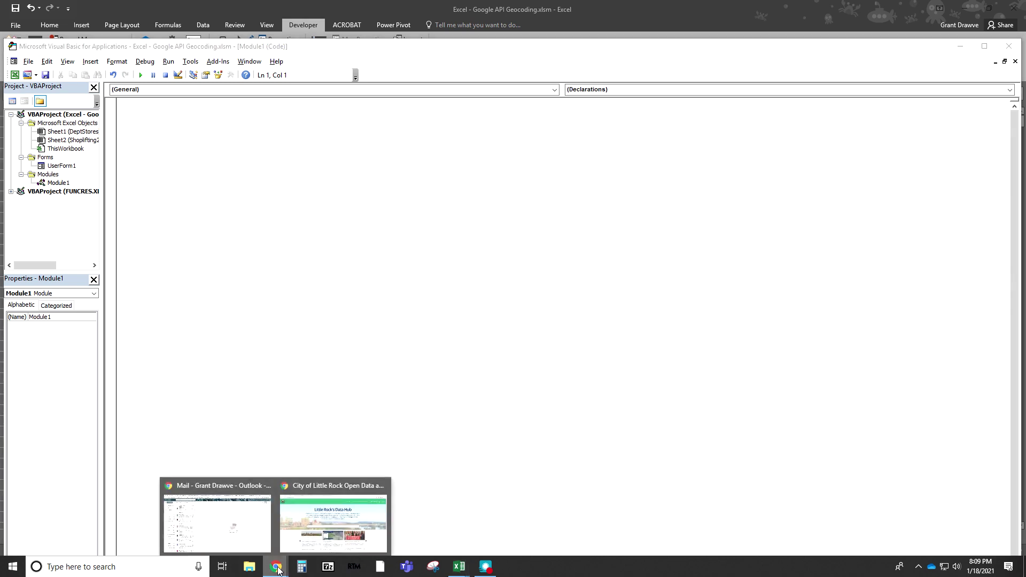
pyautogui.click(331, 513)
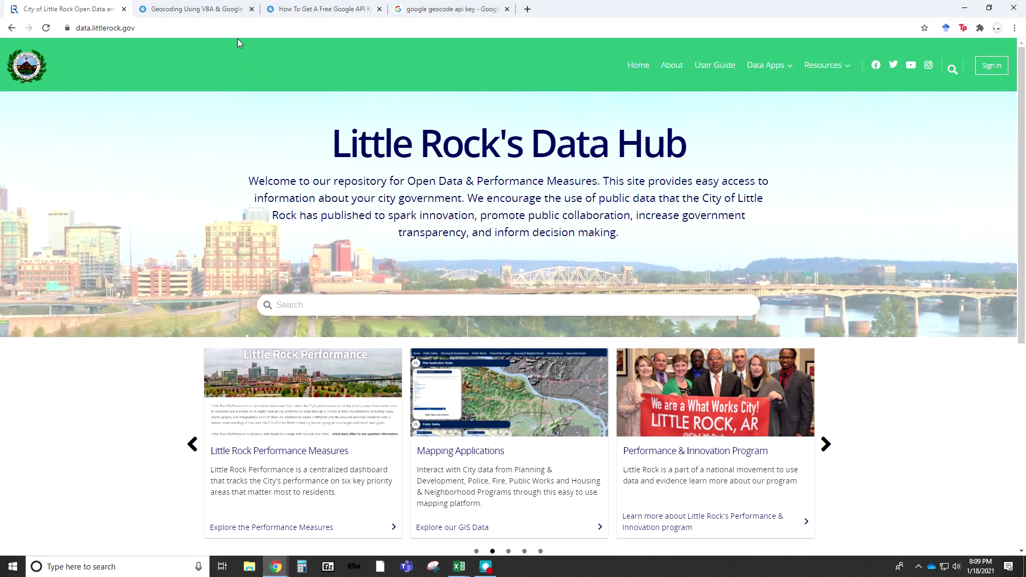
pyautogui.click(188, 8)
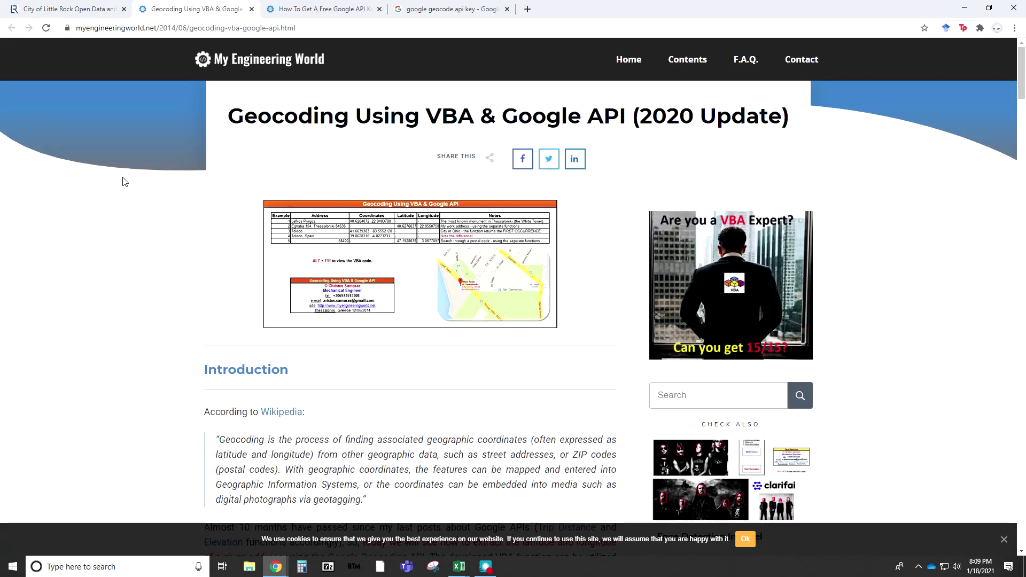
pyautogui.scroll(-5, 123, 182)
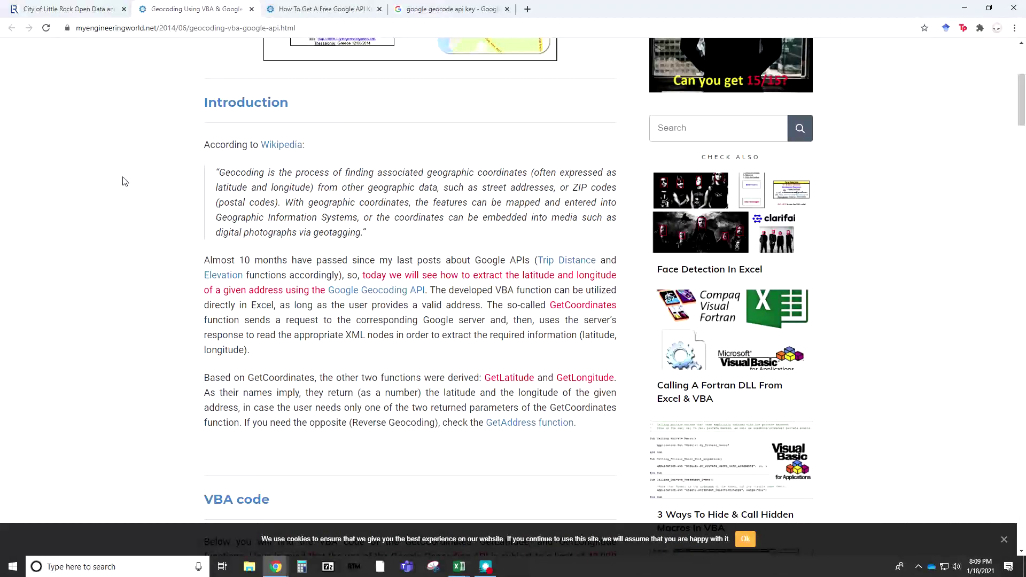
pyautogui.scroll(-5, 104, 159)
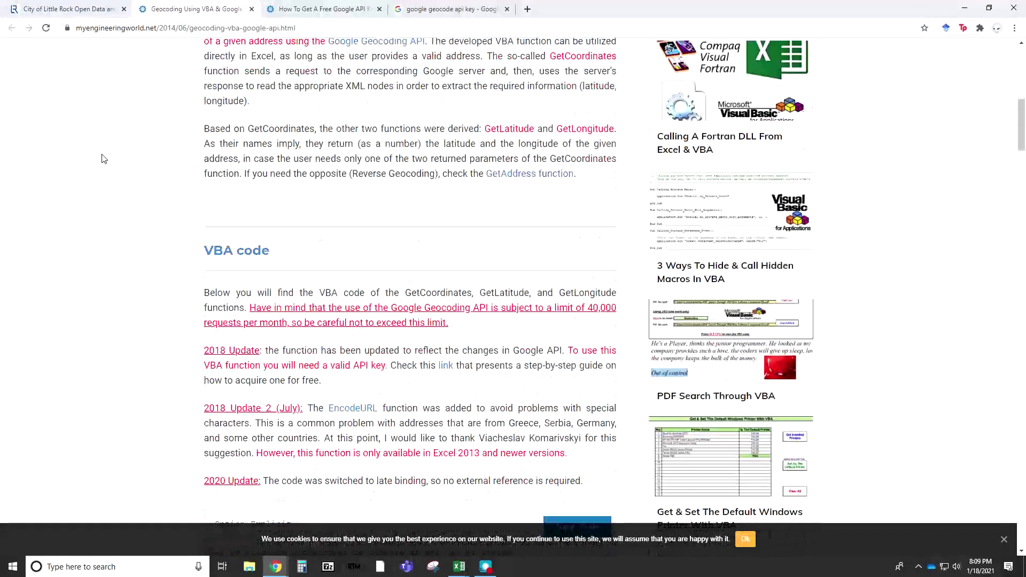
pyautogui.scroll(-3, 103, 159)
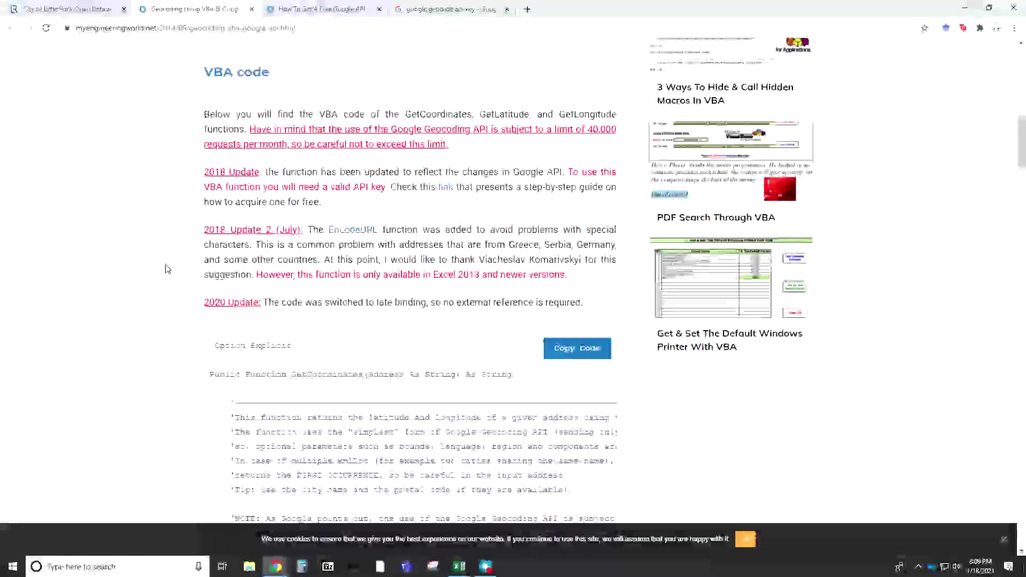
pyautogui.scroll(-3, 167, 269)
pyautogui.click(576, 191)
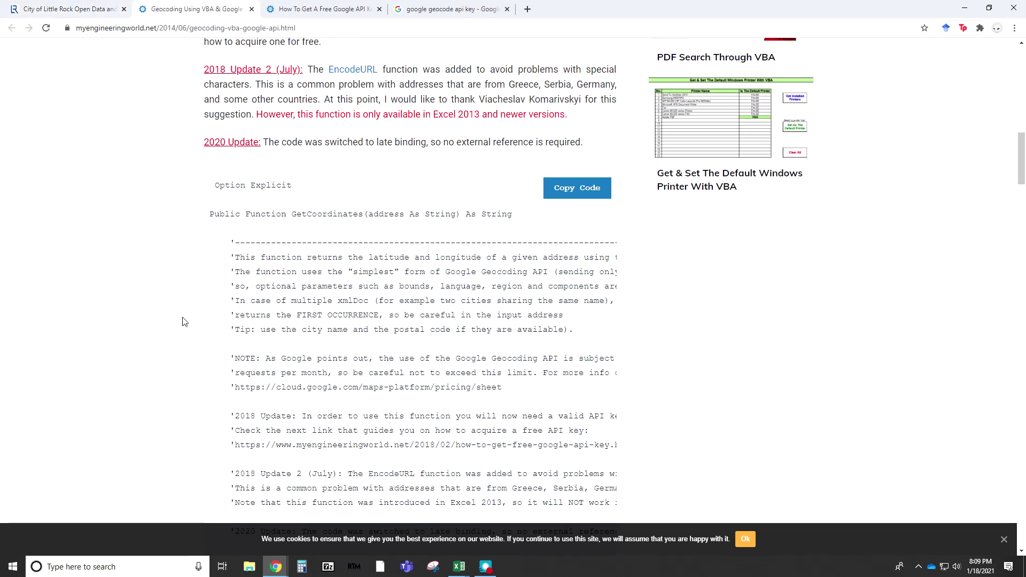
pyautogui.moveTo(459, 566)
pyautogui.click(515, 513)
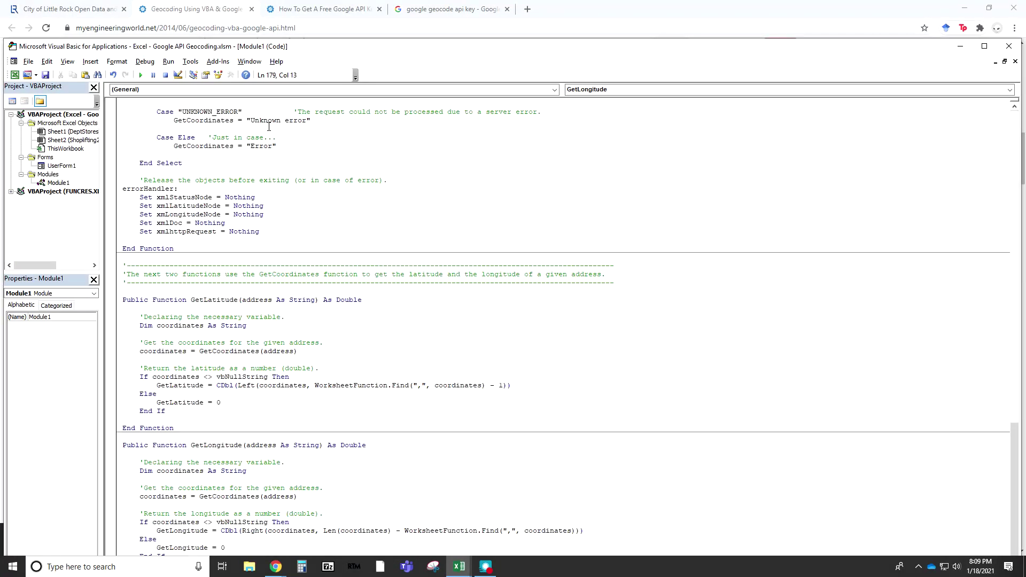
# Select the 'The API Key' placeholder in the pasted Module1 code, then return to Excel.
pyautogui.scroll(20, 281, 142)
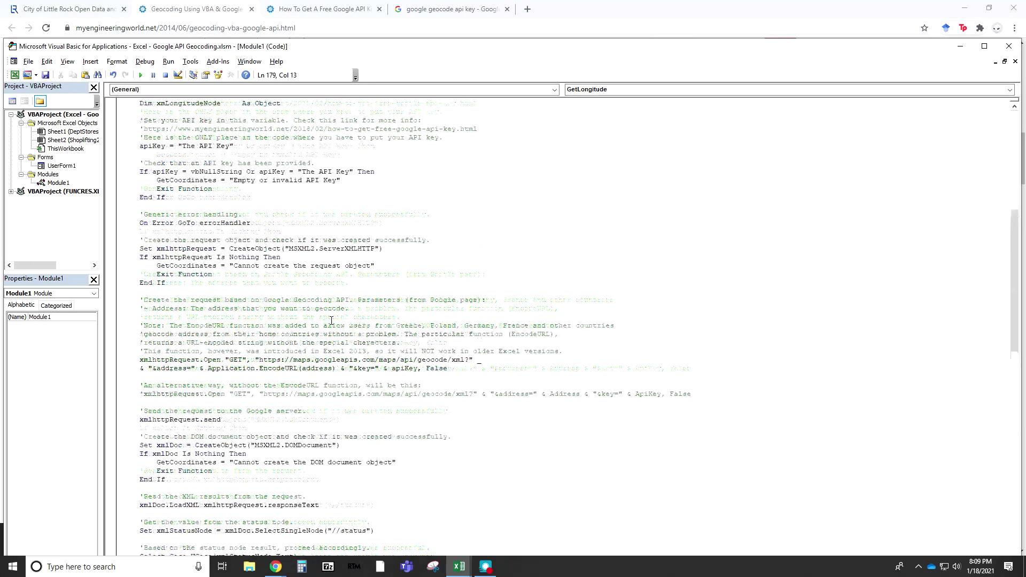
pyautogui.scroll(3, 331, 321)
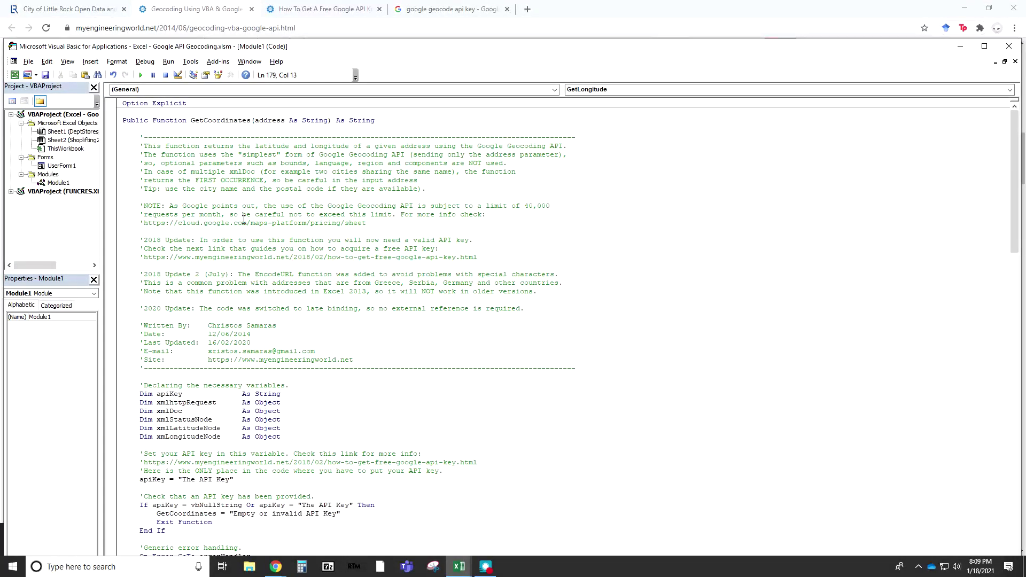
pyautogui.scroll(-2, 244, 219)
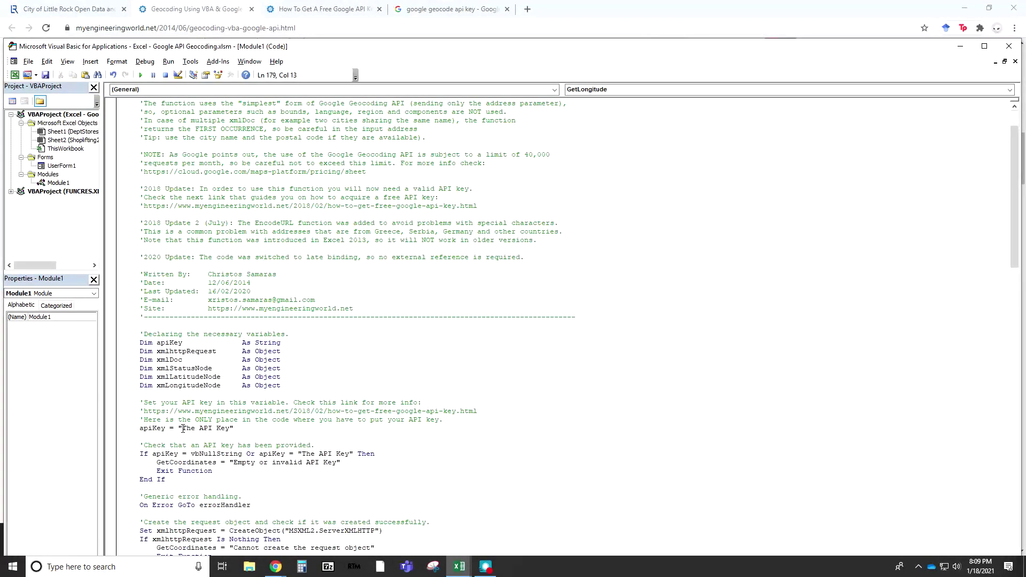
pyautogui.moveTo(183, 429); pyautogui.dragTo(230, 428)
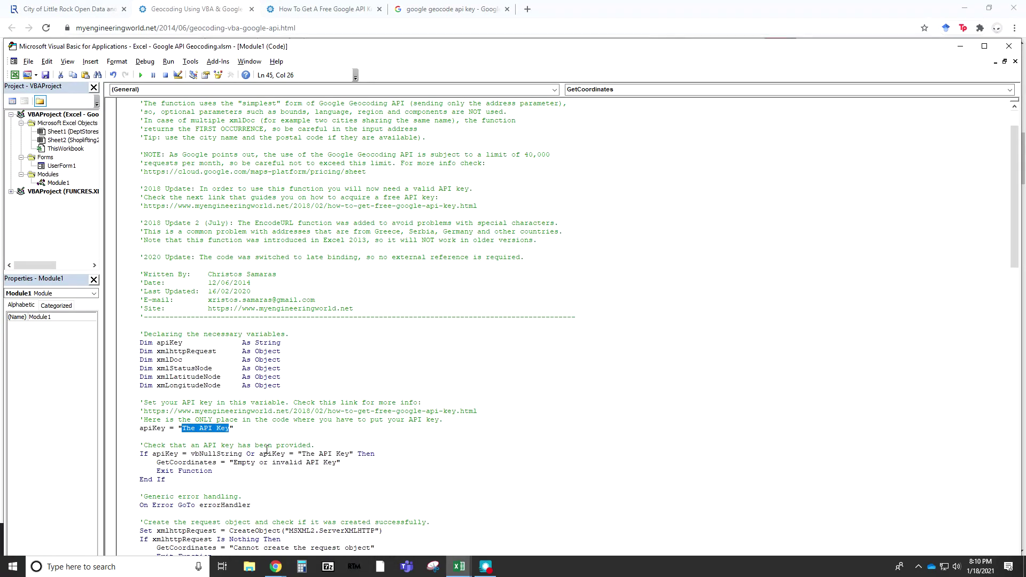
pyautogui.click(463, 569)
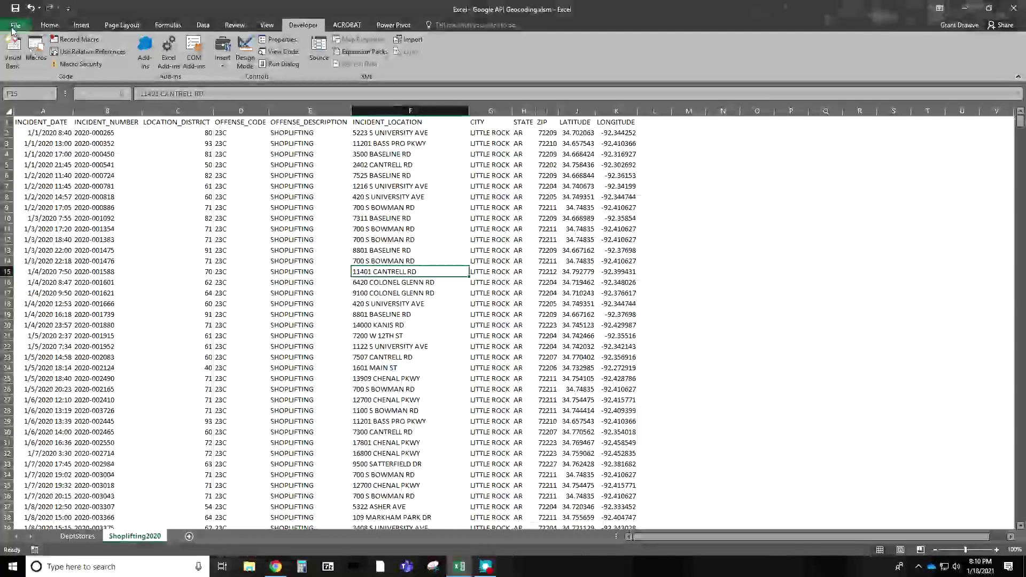
pyautogui.click(15, 25)
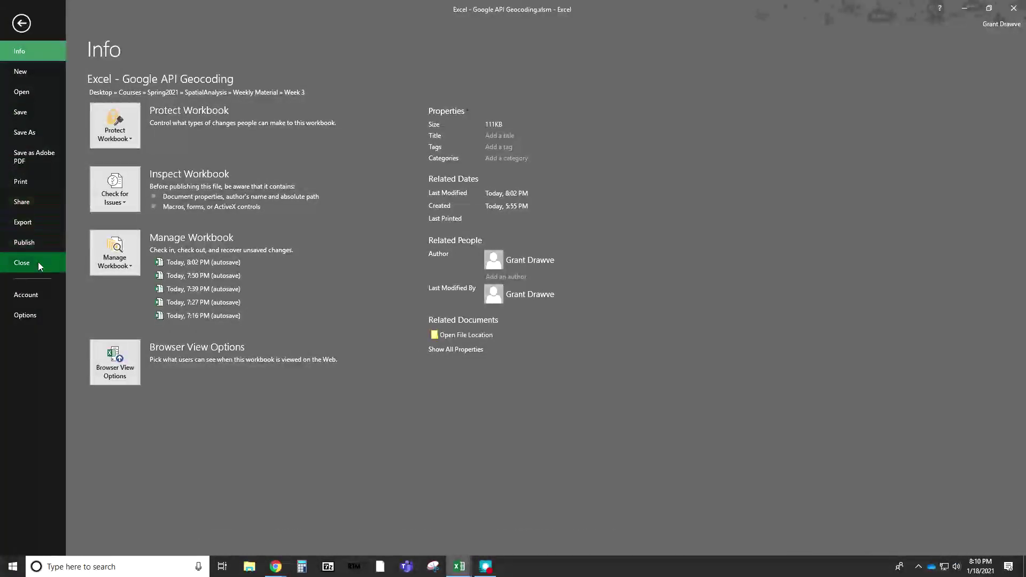
pyautogui.click(32, 133)
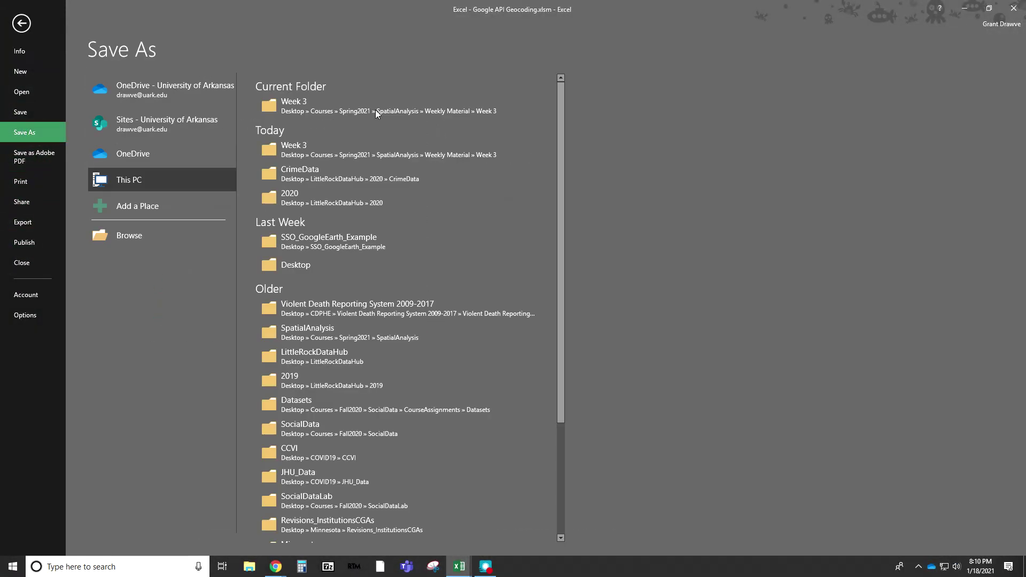
pyautogui.click(412, 103)
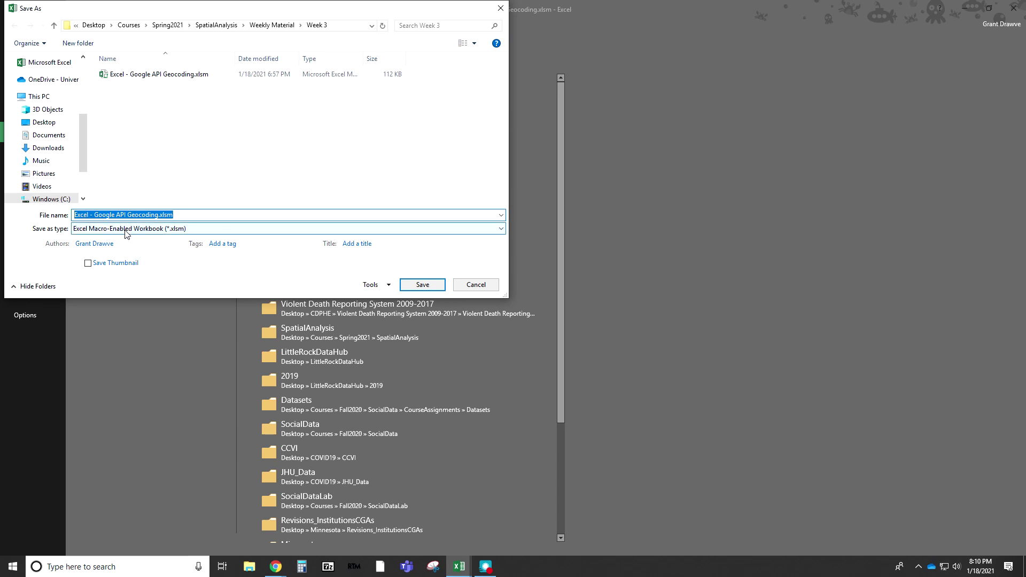
pyautogui.click(148, 230)
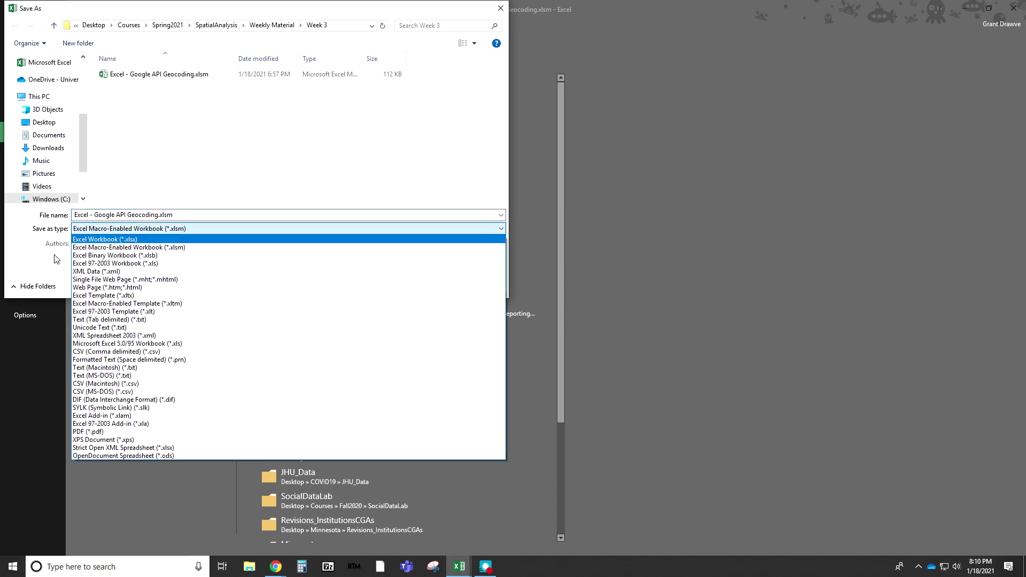
pyautogui.click(148, 249)
pyautogui.click(473, 287)
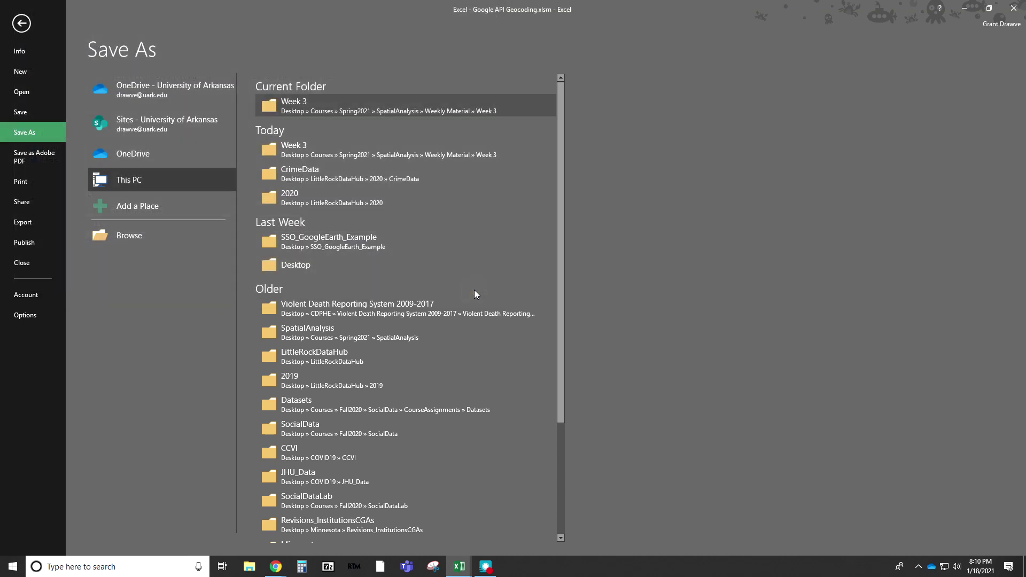
pyautogui.press('Escape')
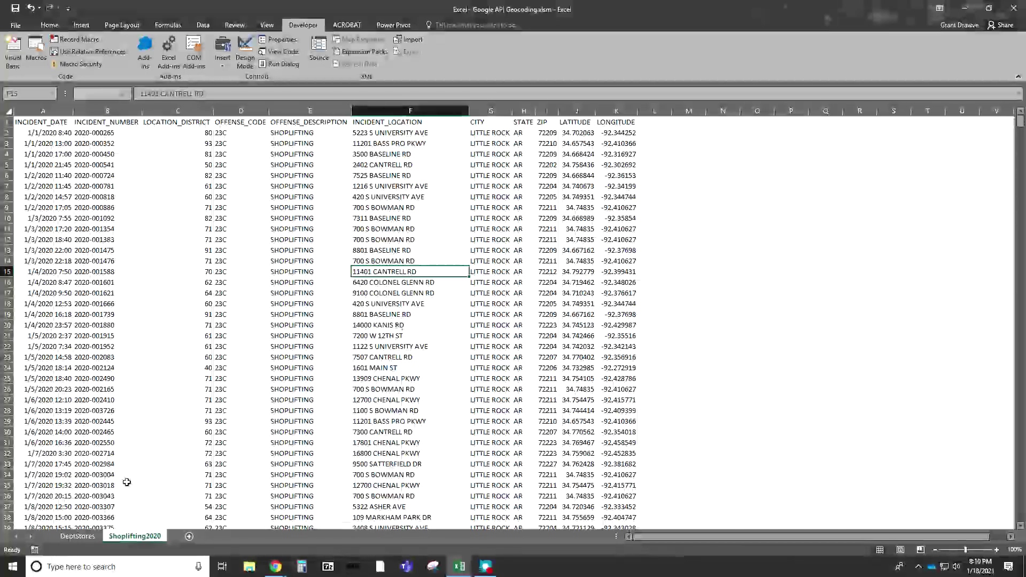
# Switch to the DeptStores sheet, then review the geocoding article in Chrome.
pyautogui.click(89, 537)
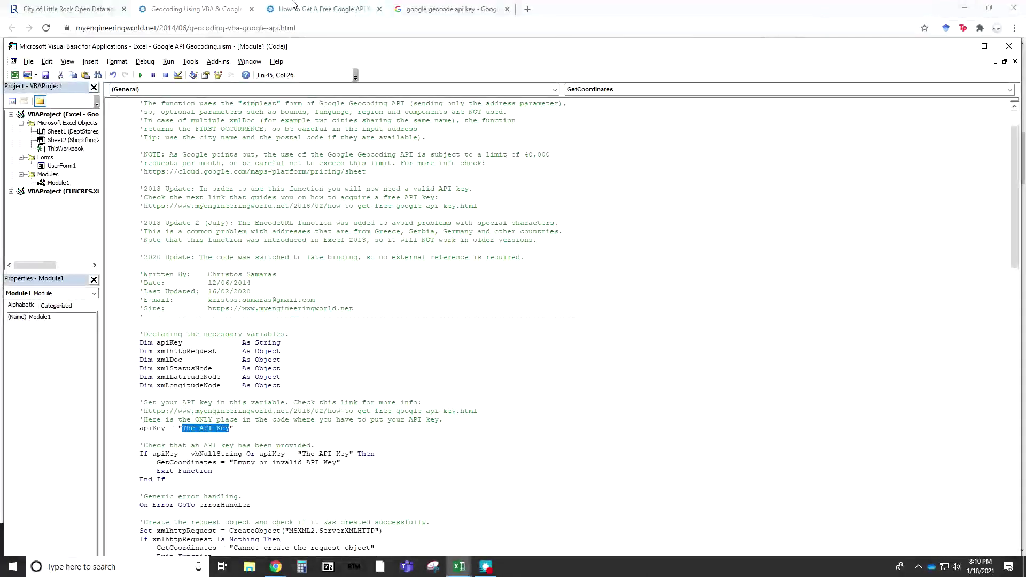
pyautogui.click(230, 7)
pyautogui.scroll(7, 218, 131)
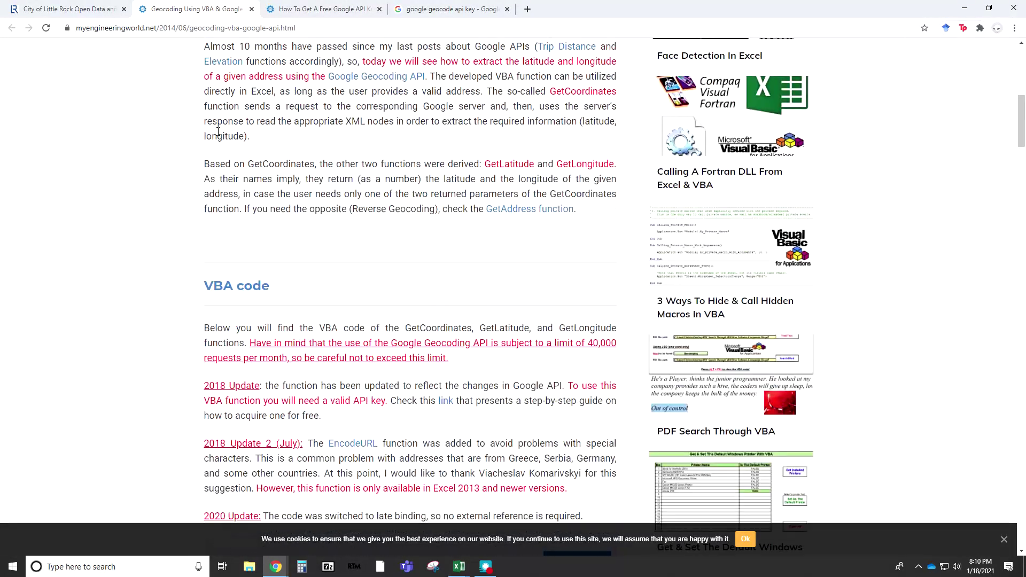
pyautogui.scroll(8, 218, 131)
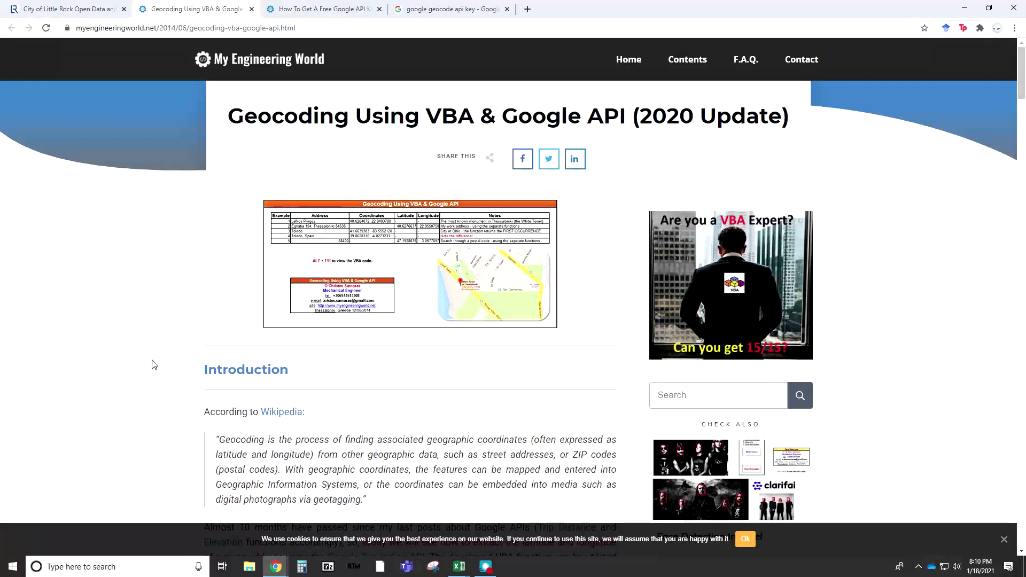
# Read the 'How To Get A Free Google API Key' article and open the 'google geocode api key' search results.
pyautogui.click(319, 6)
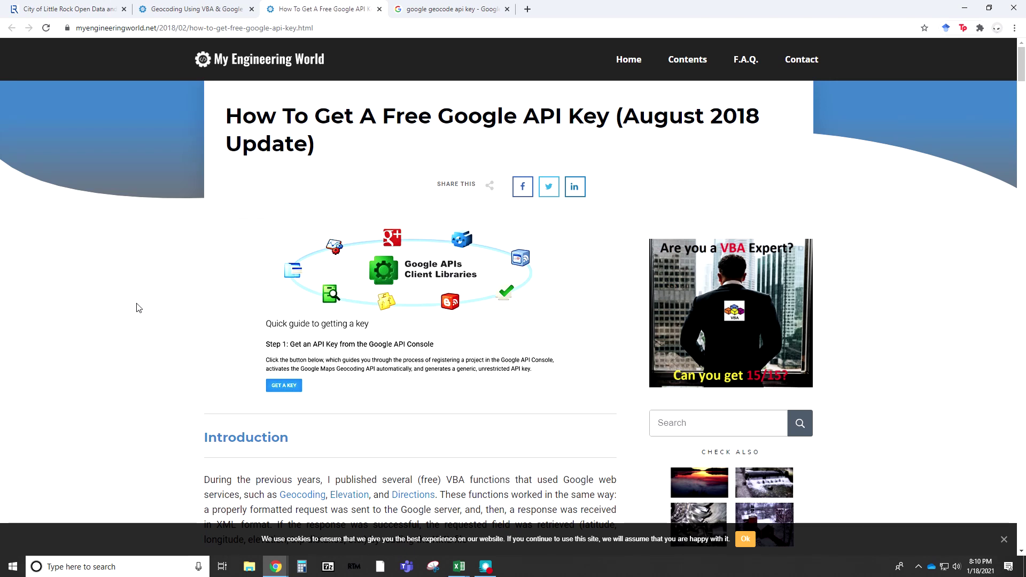
pyautogui.scroll(-9, 139, 308)
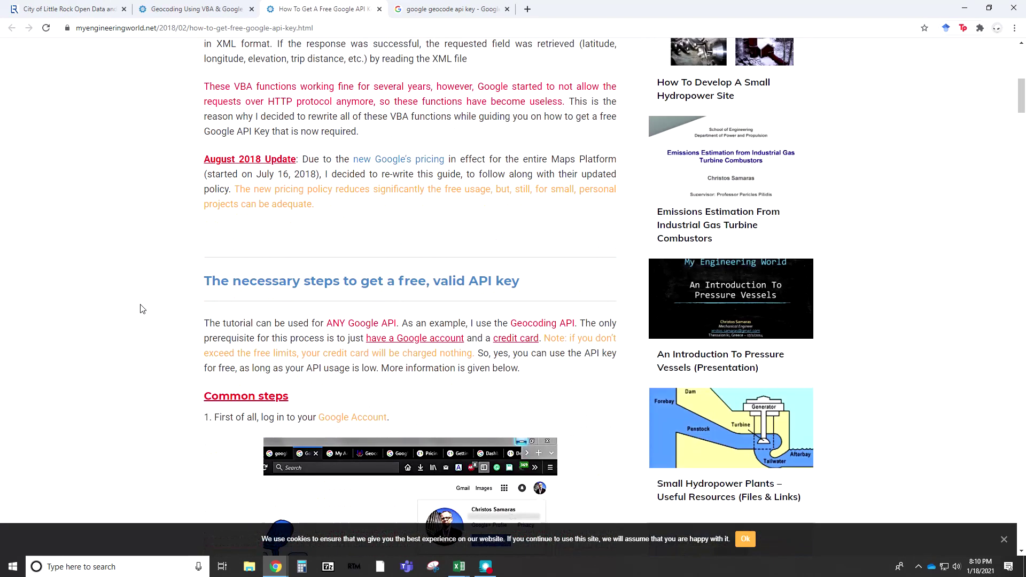
pyautogui.scroll(7, 149, 298)
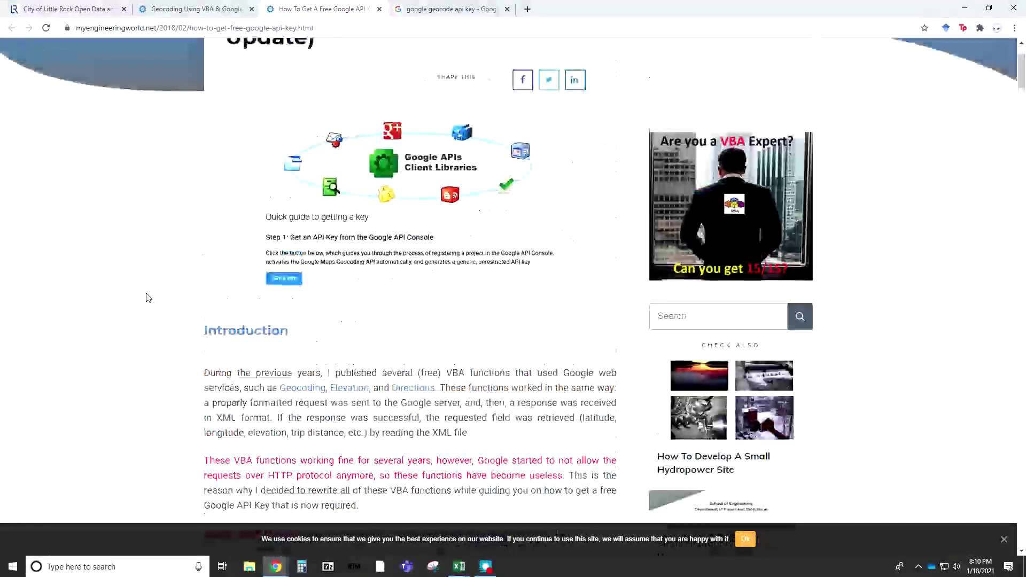
pyautogui.scroll(2, 149, 298)
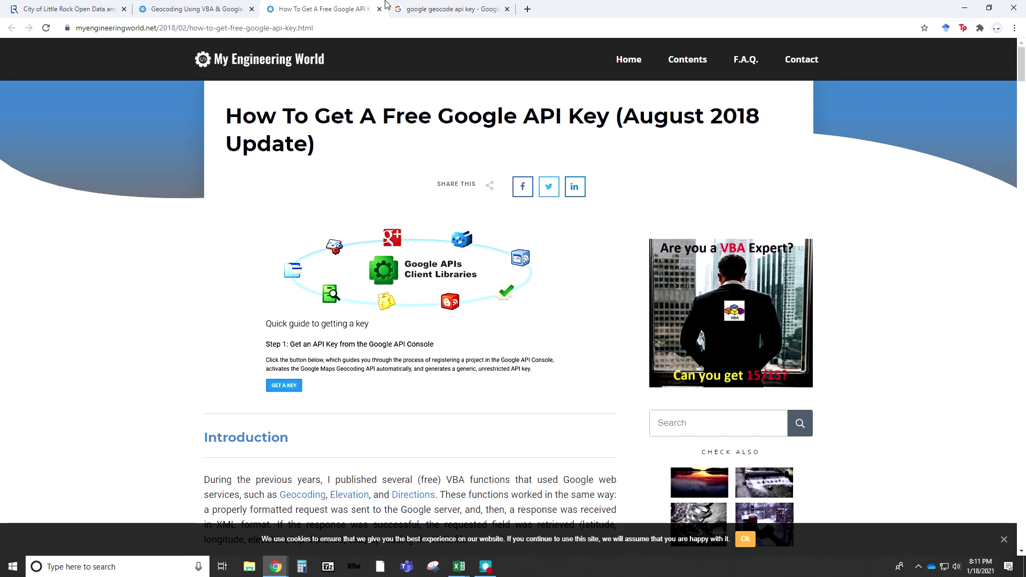
pyautogui.click(422, 8)
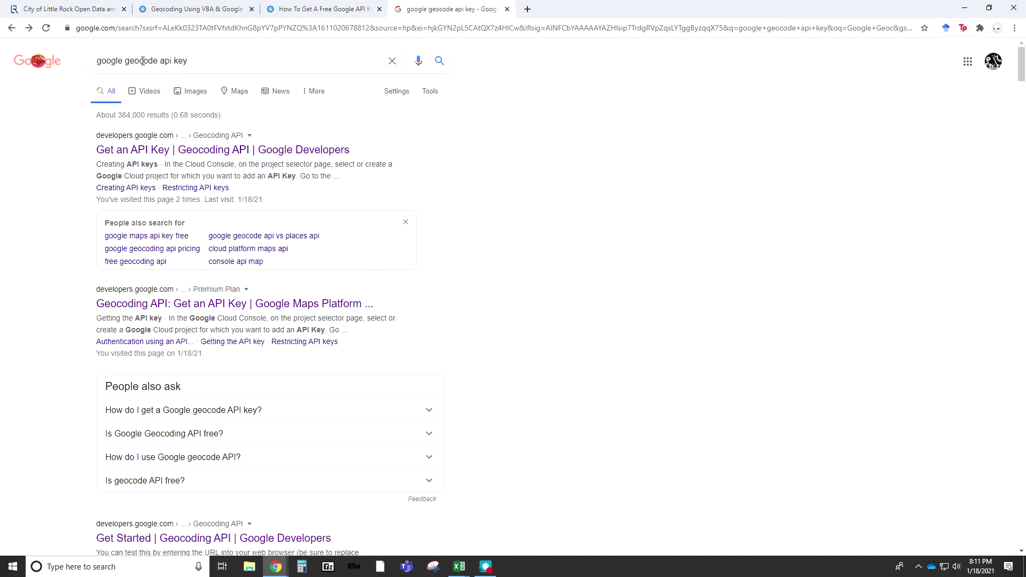
# Open Google's Geocoding API 'Get an API Key' guide and read through its steps.
pyautogui.click(167, 155)
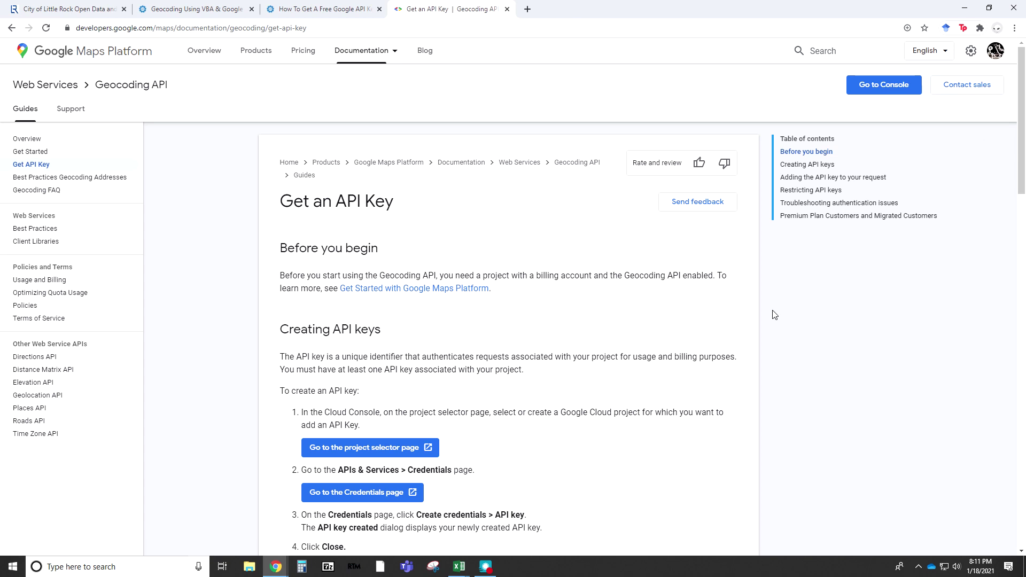
pyautogui.scroll(-2, 565, 374)
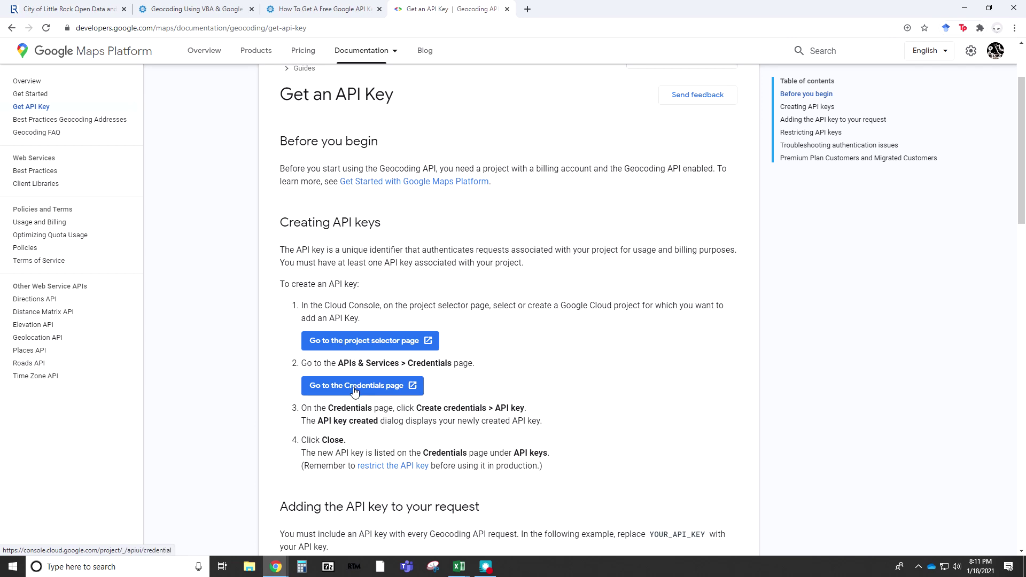
pyautogui.scroll(-8, 355, 390)
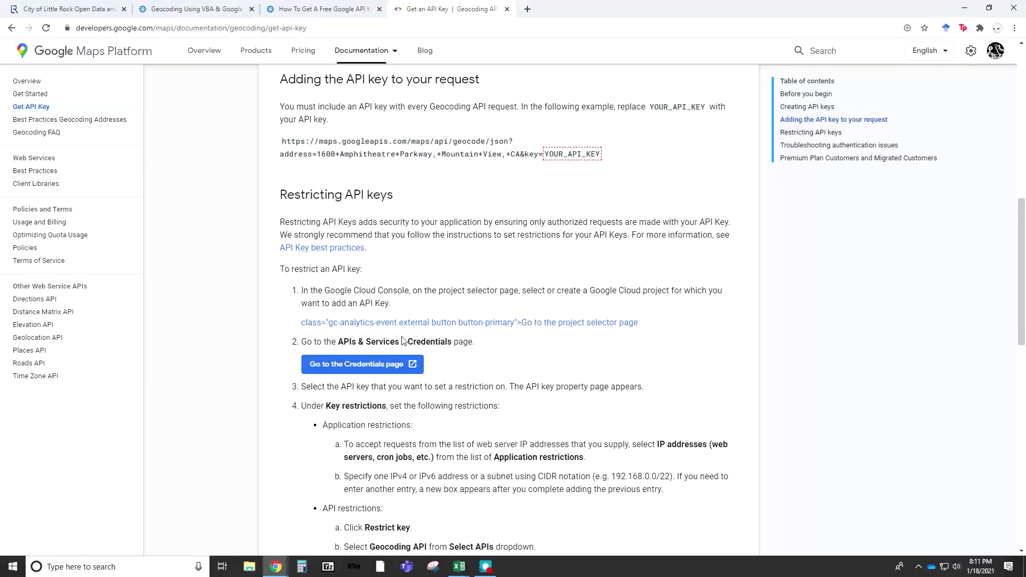
pyautogui.scroll(-8, 402, 340)
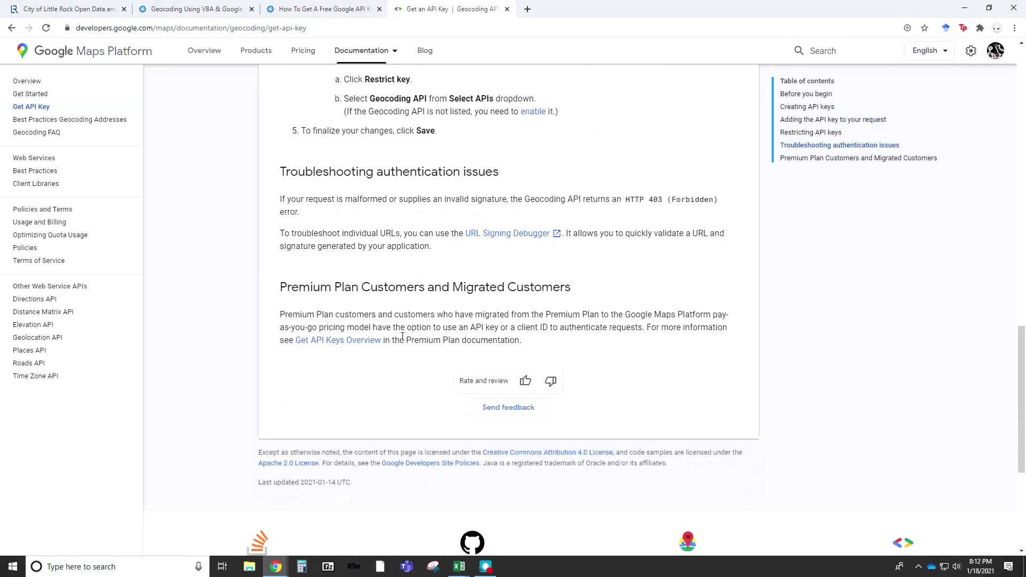
pyautogui.scroll(17, 403, 337)
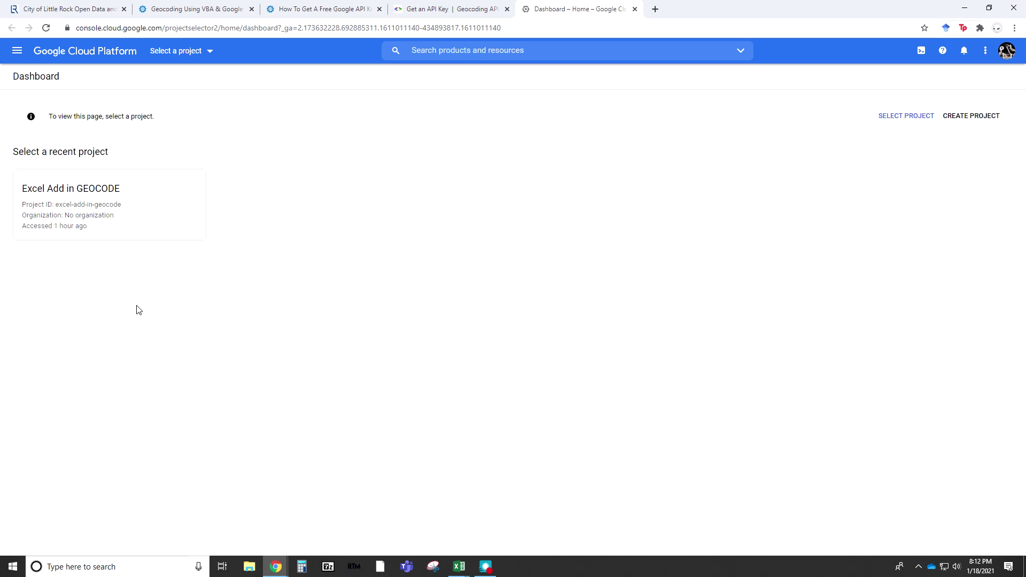
# Create a new Cloud project named 'Geocode Excel Video' and view its dashboard.
pyautogui.click(973, 123)
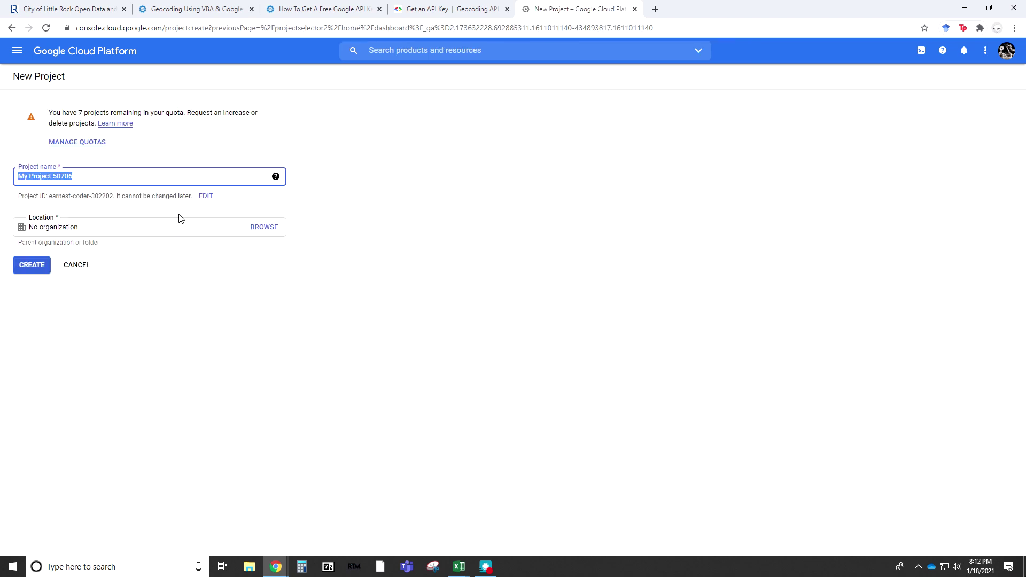
pyautogui.write('Geocode Ex')
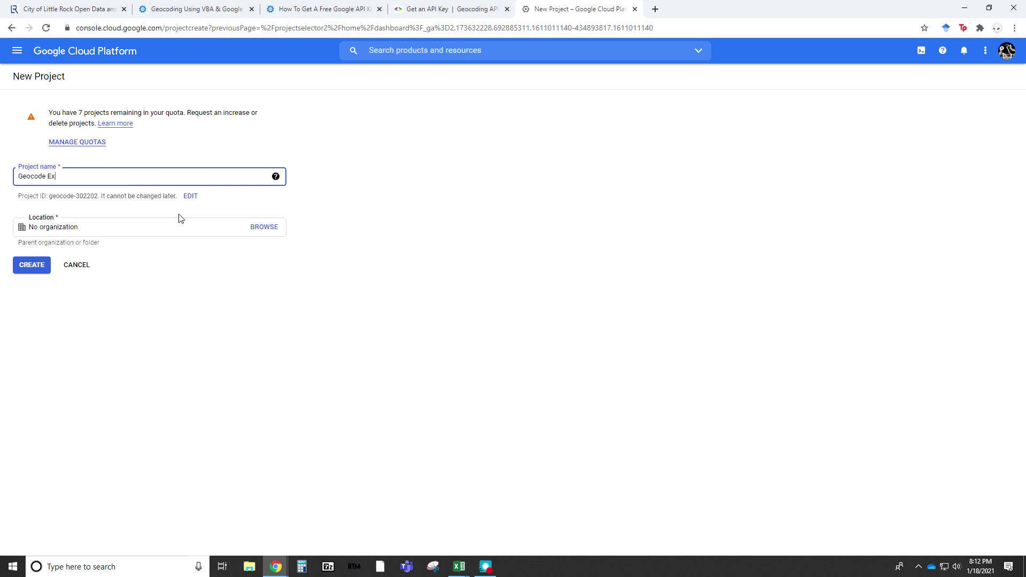
pyautogui.write('cel Video')
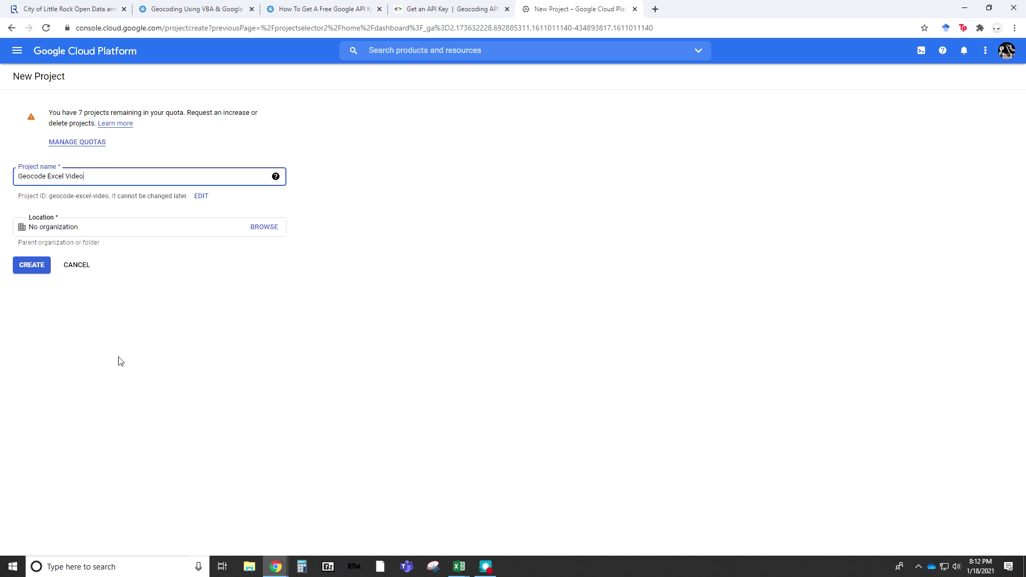
pyautogui.click(33, 271)
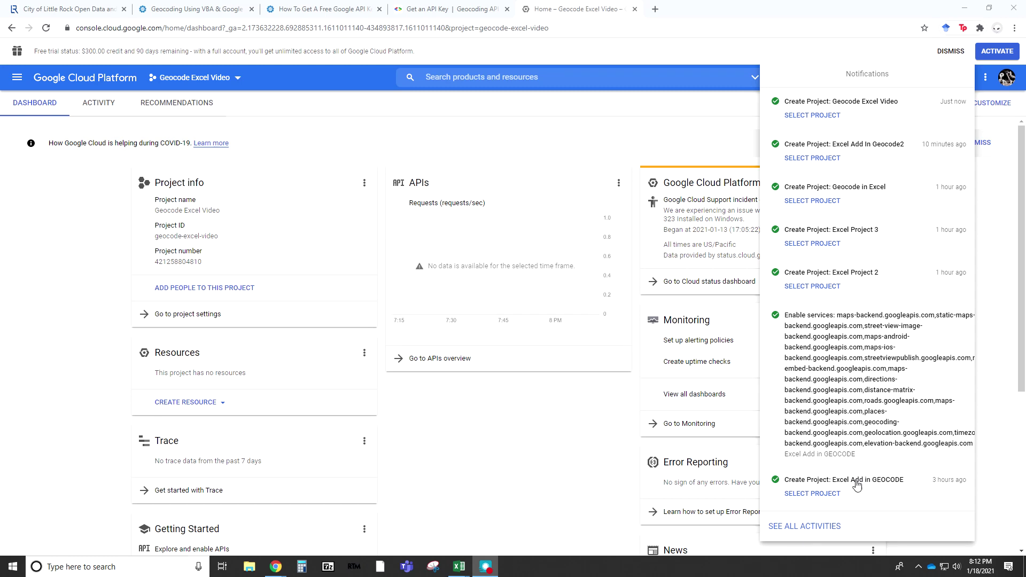
pyautogui.click(470, 445)
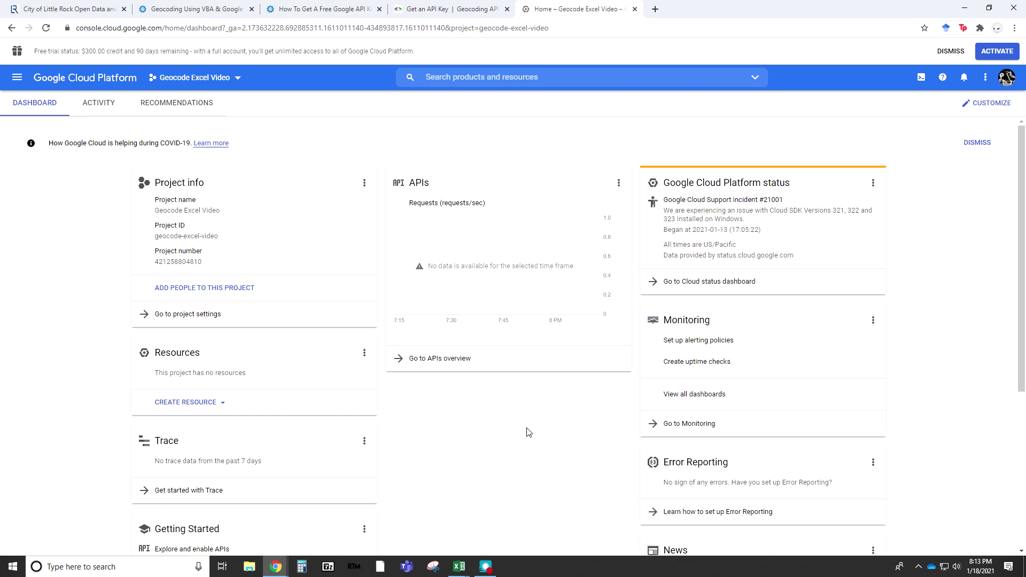
# Go to APIs & Services > Credentials for the Geocode Excel Video project.
pyautogui.scroll(-5, 528, 431)
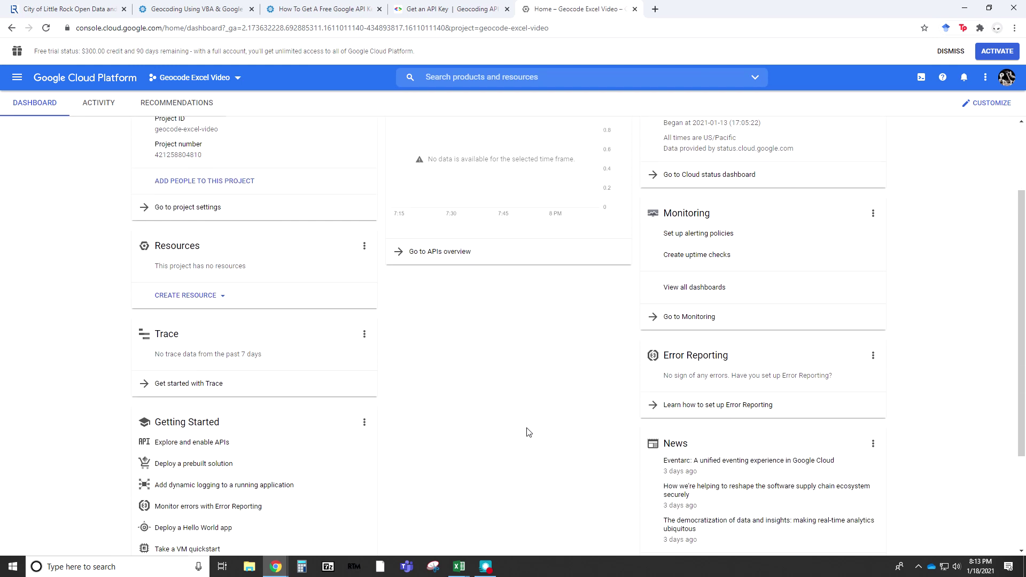
pyautogui.scroll(5, 528, 431)
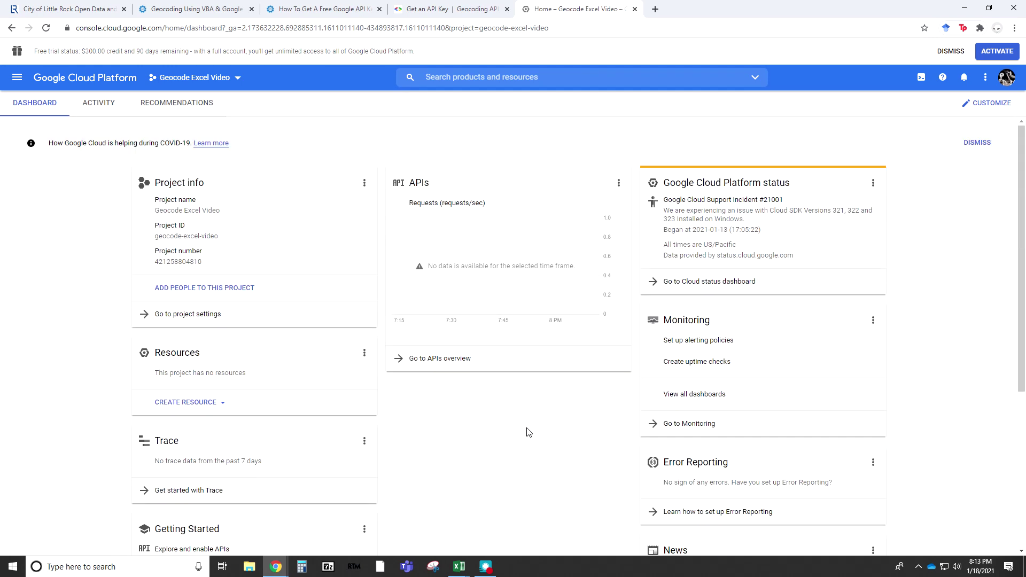
pyautogui.click(21, 107)
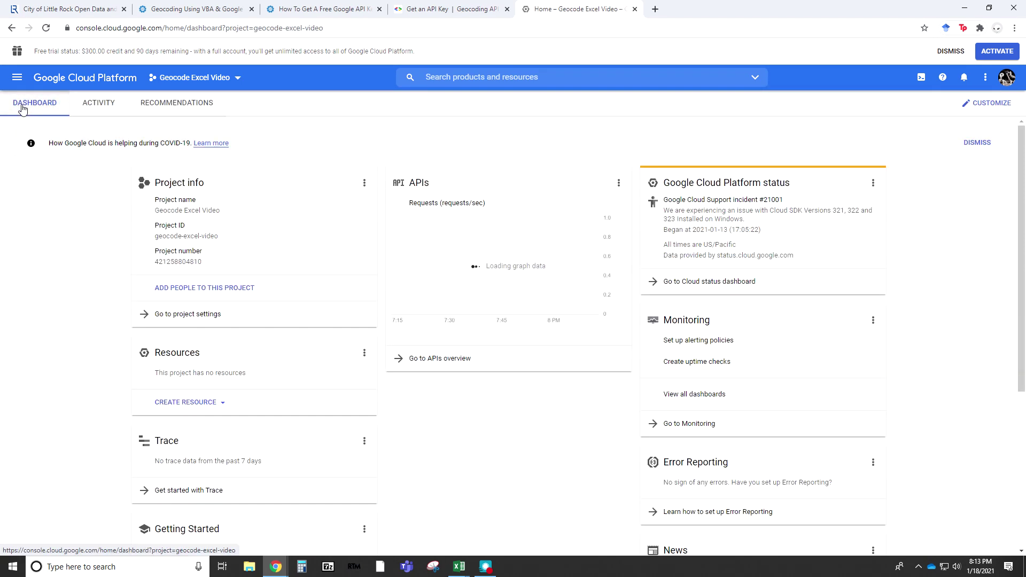
pyautogui.click(19, 80)
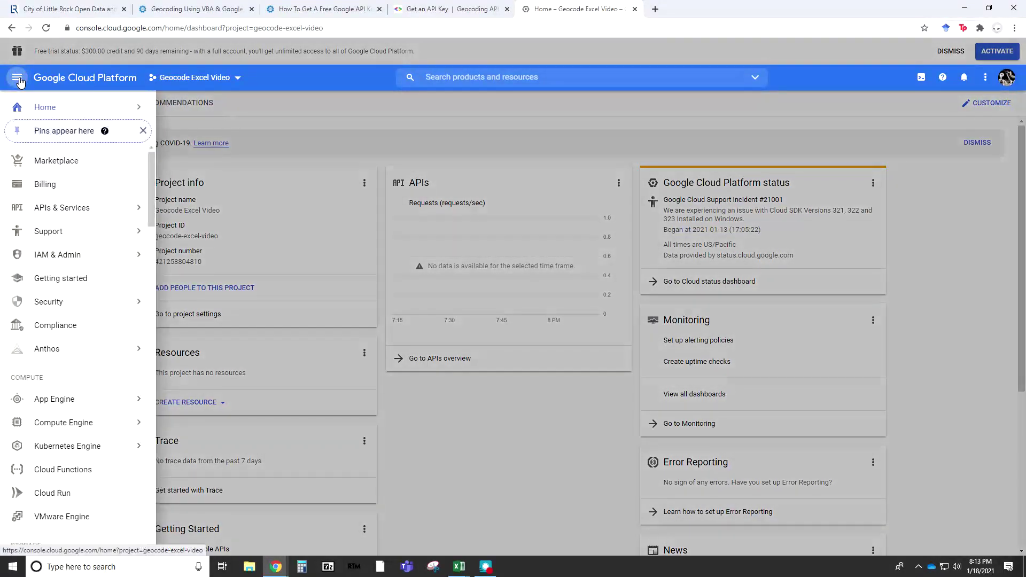
pyautogui.moveTo(68, 209)
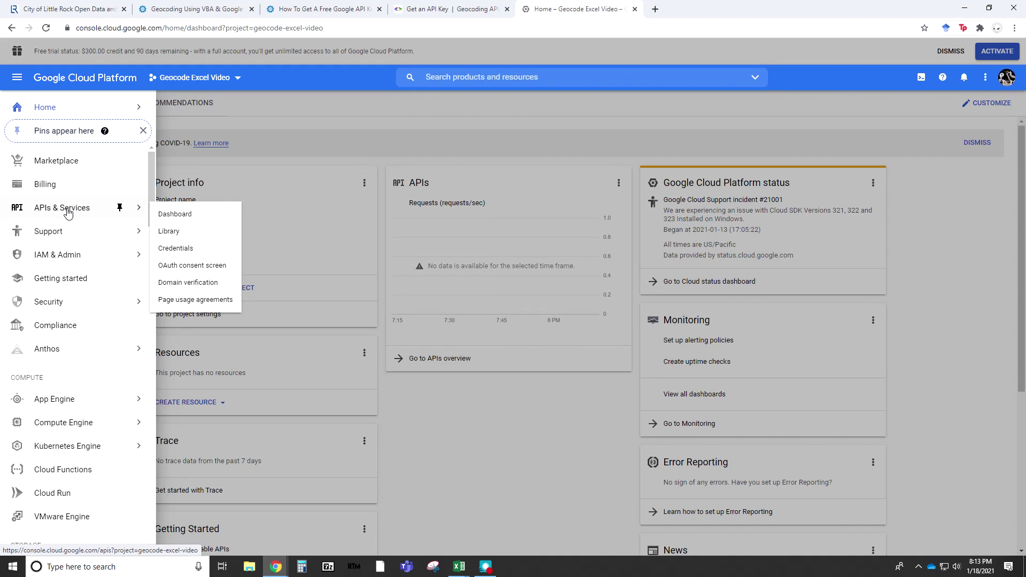
pyautogui.click(176, 249)
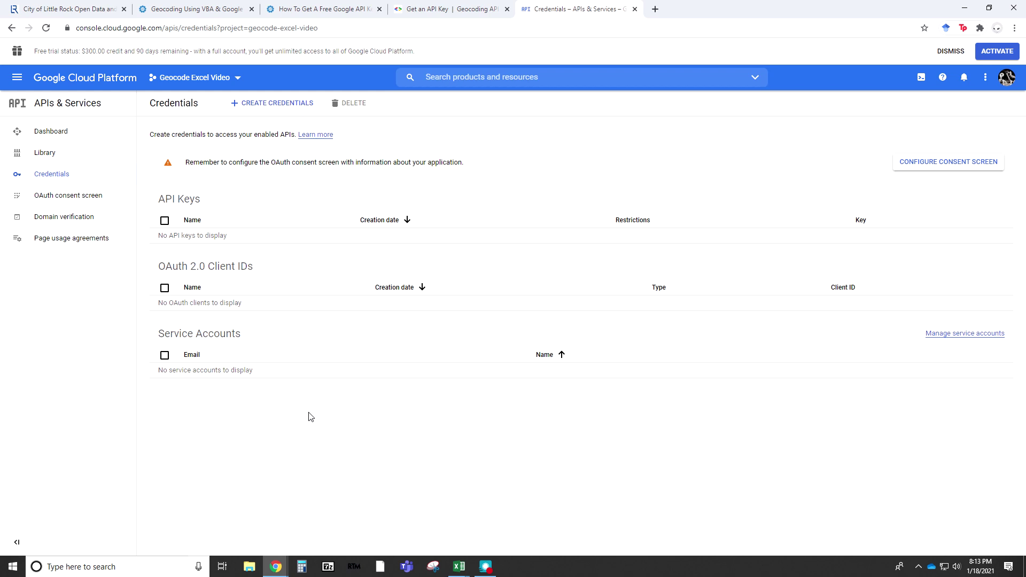
# Create a new API key, API key 1, copy it, and leave it unrestricted.
pyautogui.click(282, 103)
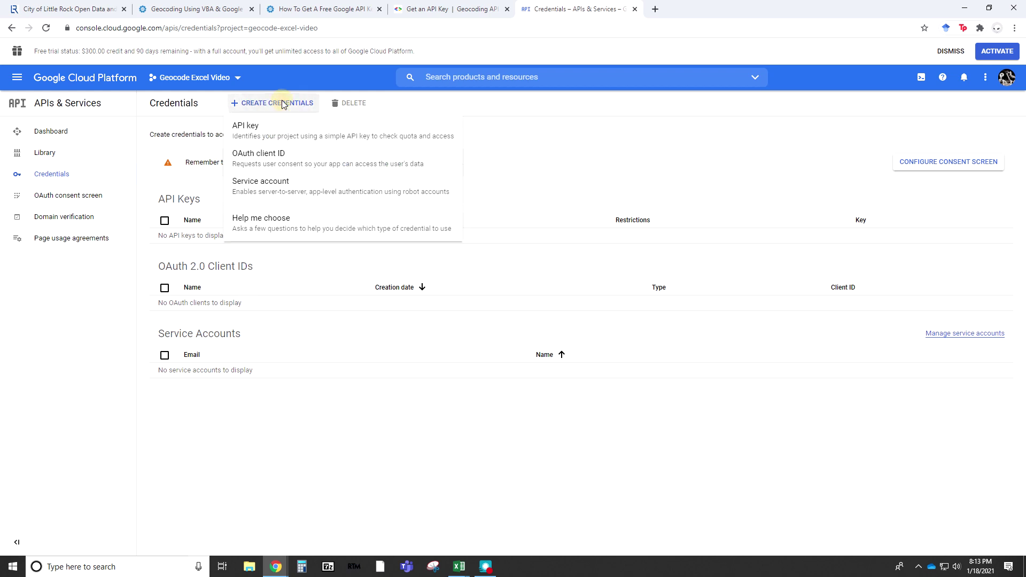
pyautogui.click(273, 132)
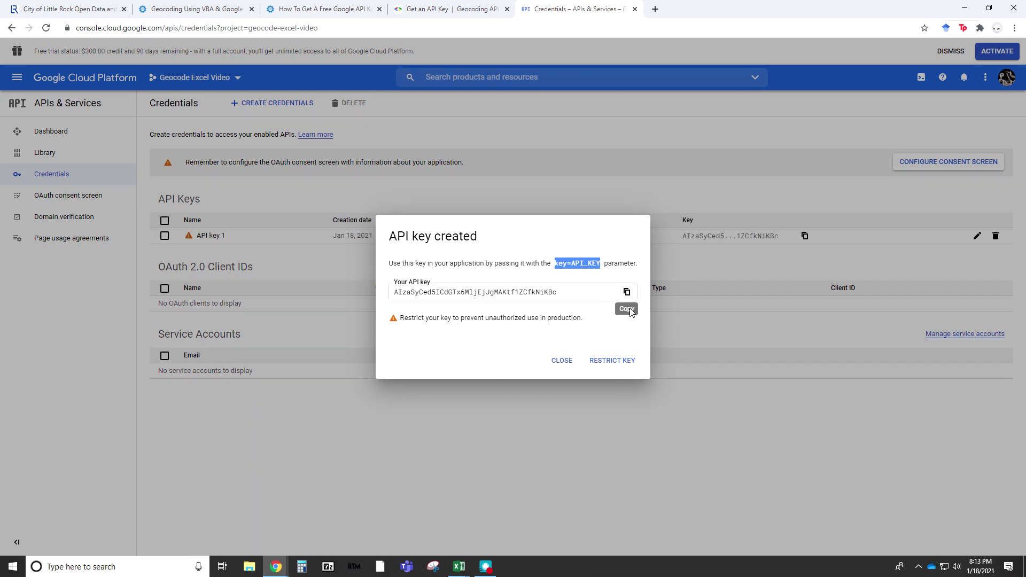
pyautogui.click(601, 365)
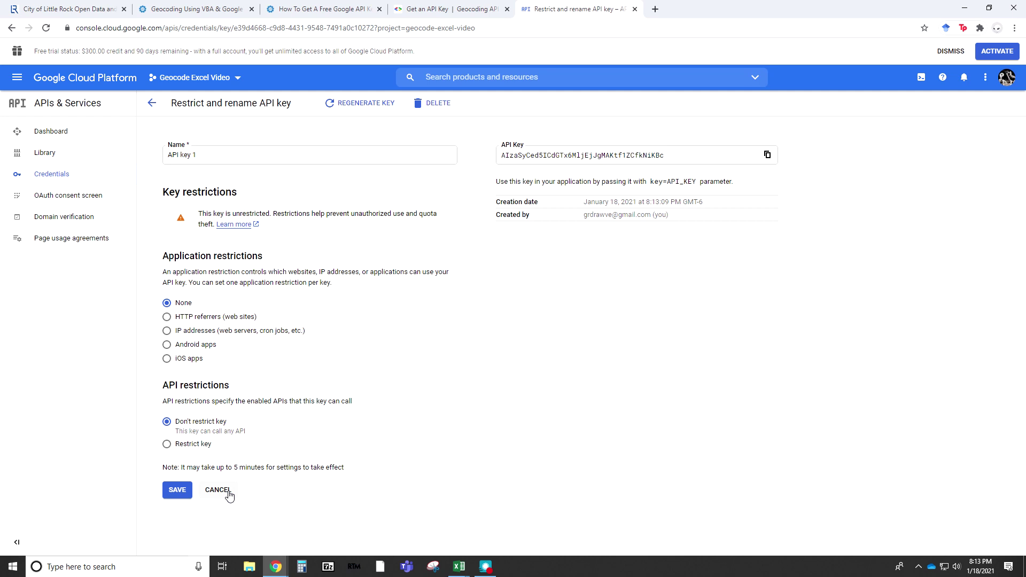
pyautogui.click(224, 492)
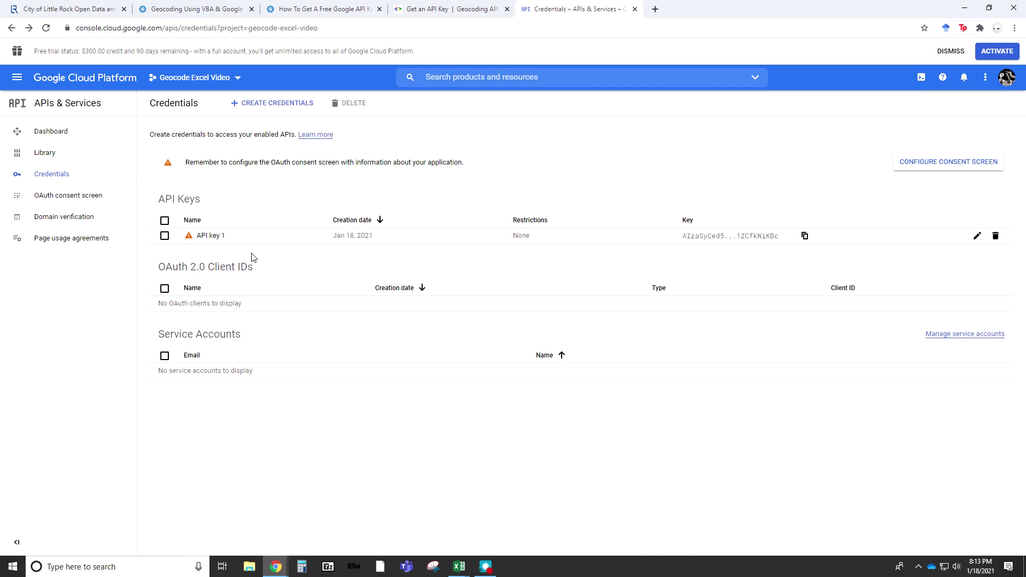
# Find the Geocoding API by searching 'geoco' in the API Library, review its pricing, and enable it.
pyautogui.click(56, 160)
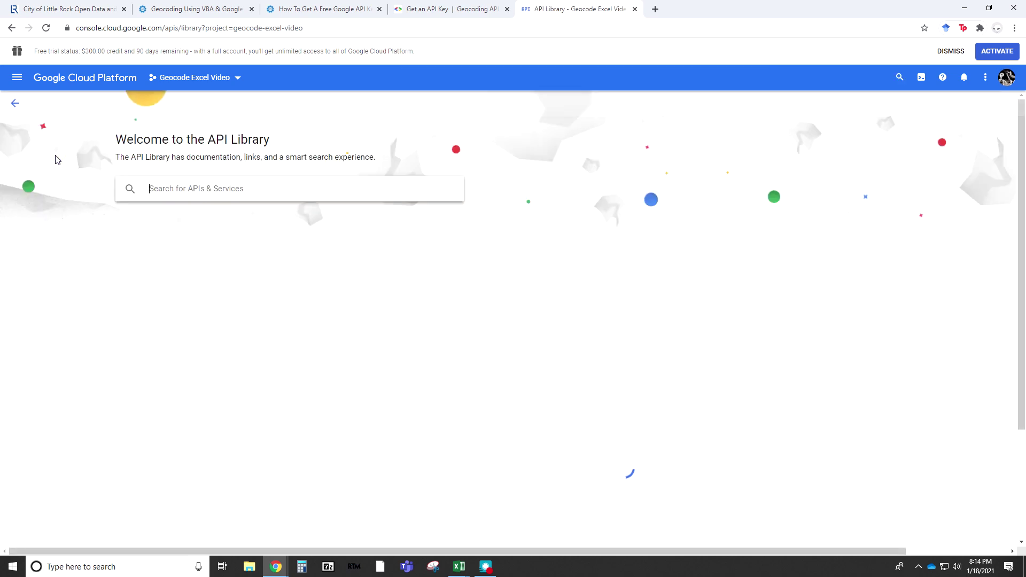
pyautogui.write('geocoding')
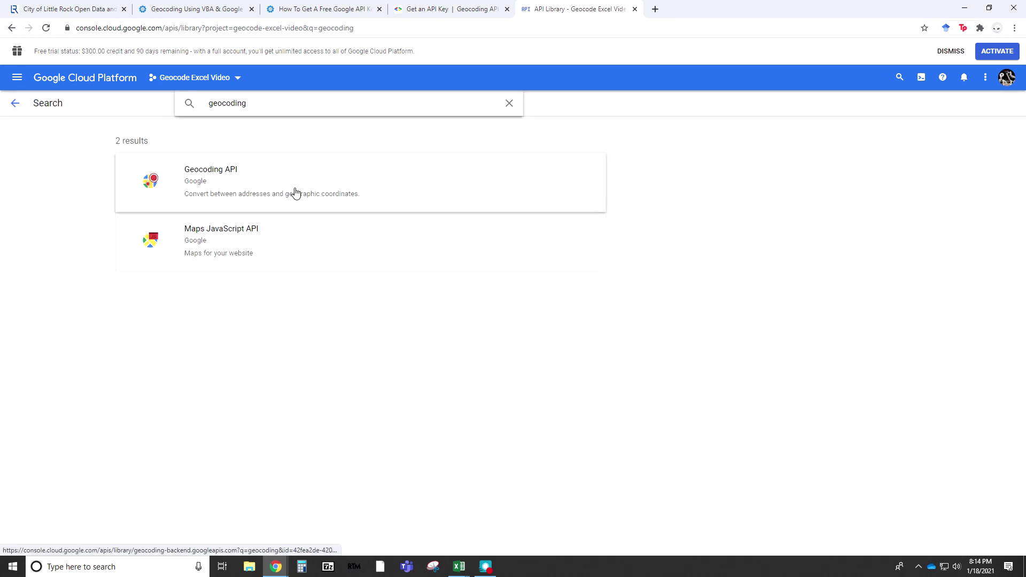
pyautogui.click(295, 193)
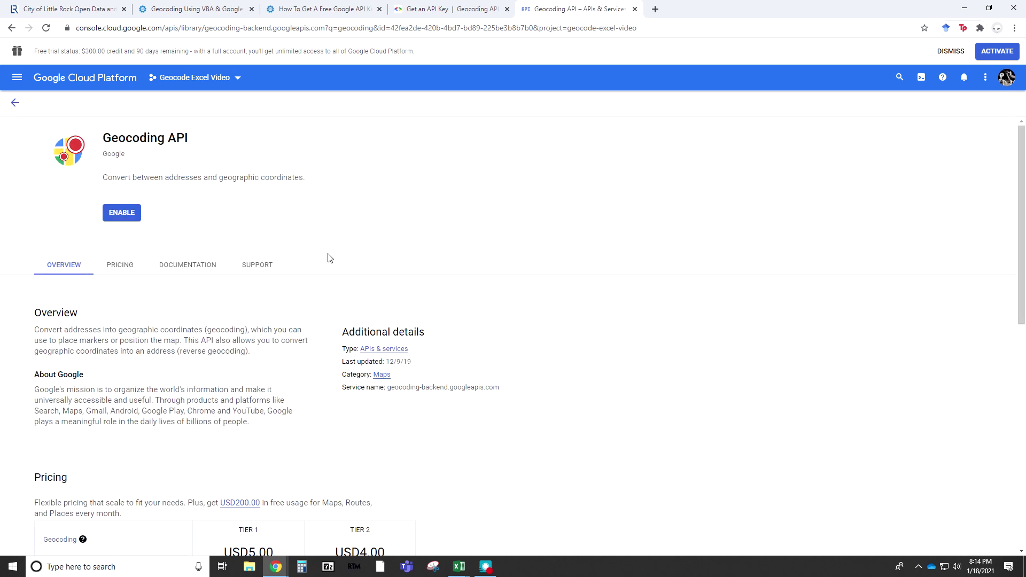
pyautogui.scroll(-4, 329, 258)
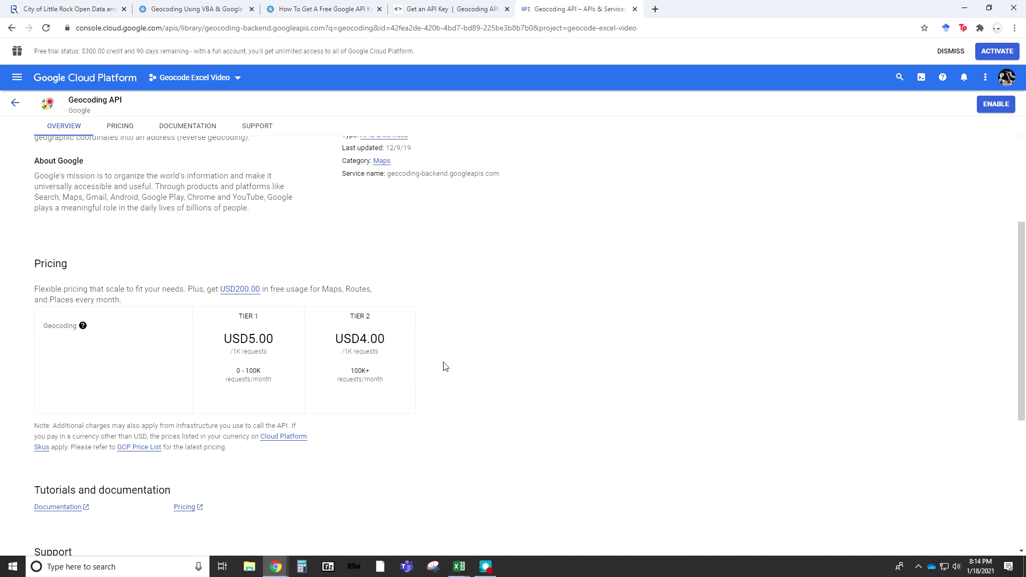
pyautogui.scroll(-3, 465, 373)
pyautogui.scroll(3, 466, 373)
pyautogui.scroll(-5, 436, 371)
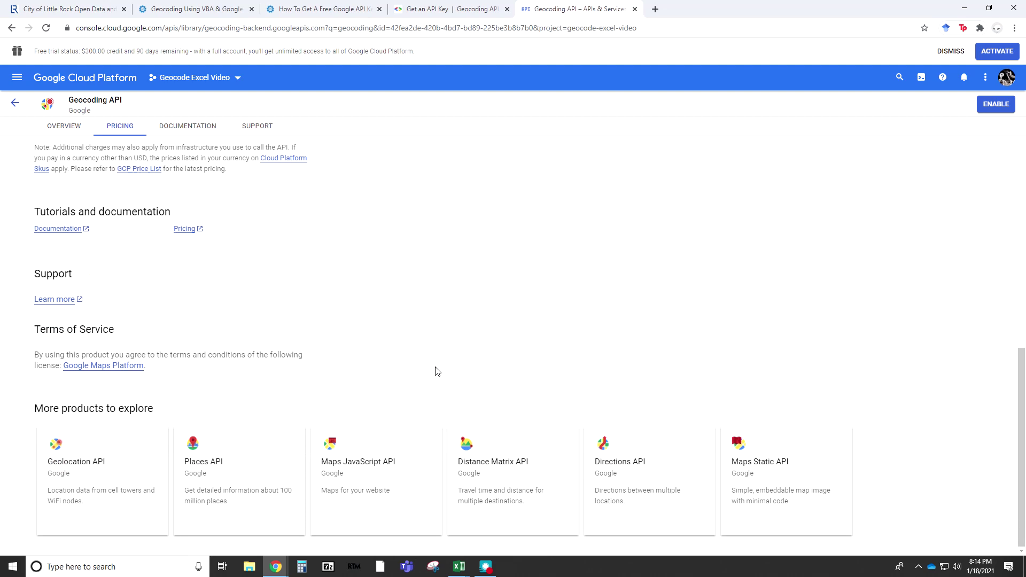
pyautogui.scroll(3, 436, 371)
pyautogui.scroll(5, 437, 371)
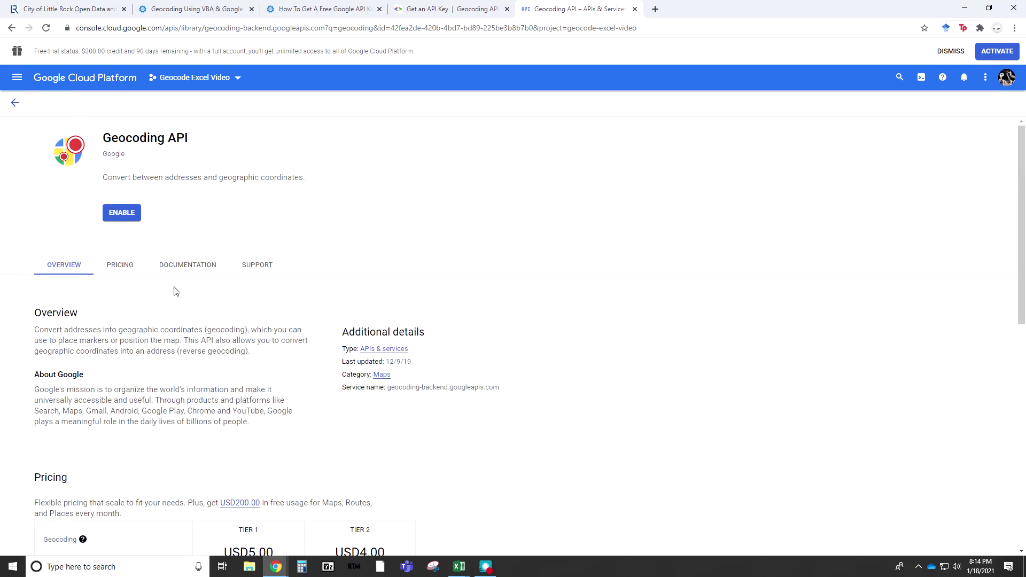
pyautogui.click(131, 215)
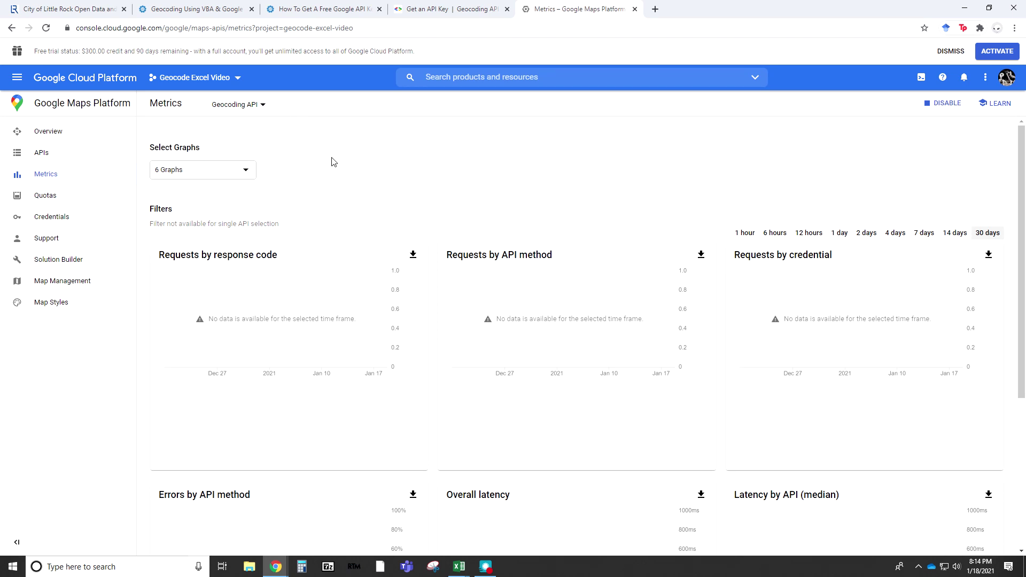
# Scroll through the Geocoding API metrics page to review it.
pyautogui.scroll(-3, 677, 220)
pyautogui.scroll(3, 709, 222)
pyautogui.scroll(-2, 345, 263)
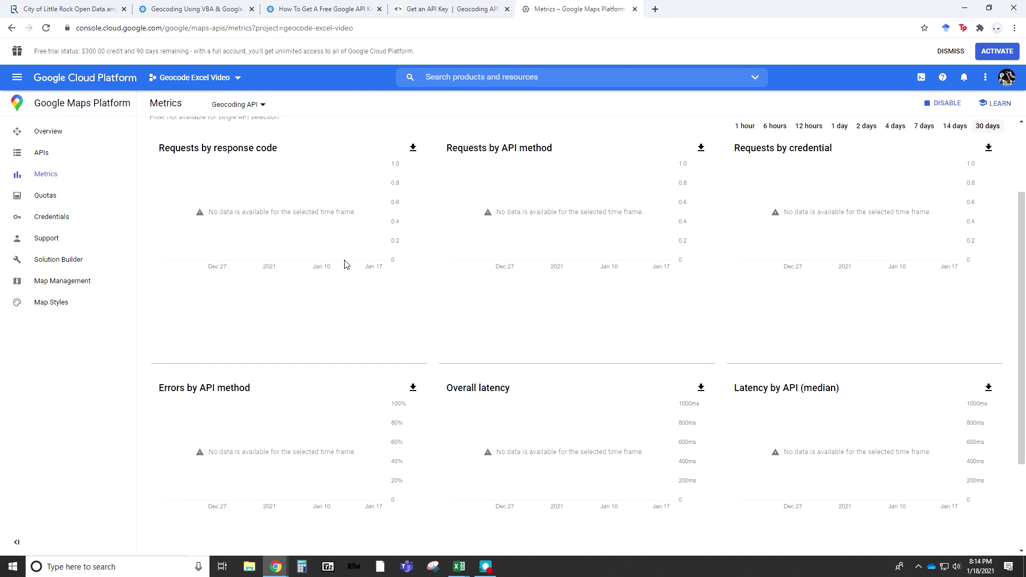
pyautogui.scroll(-2, 345, 264)
pyautogui.scroll(-1, 344, 263)
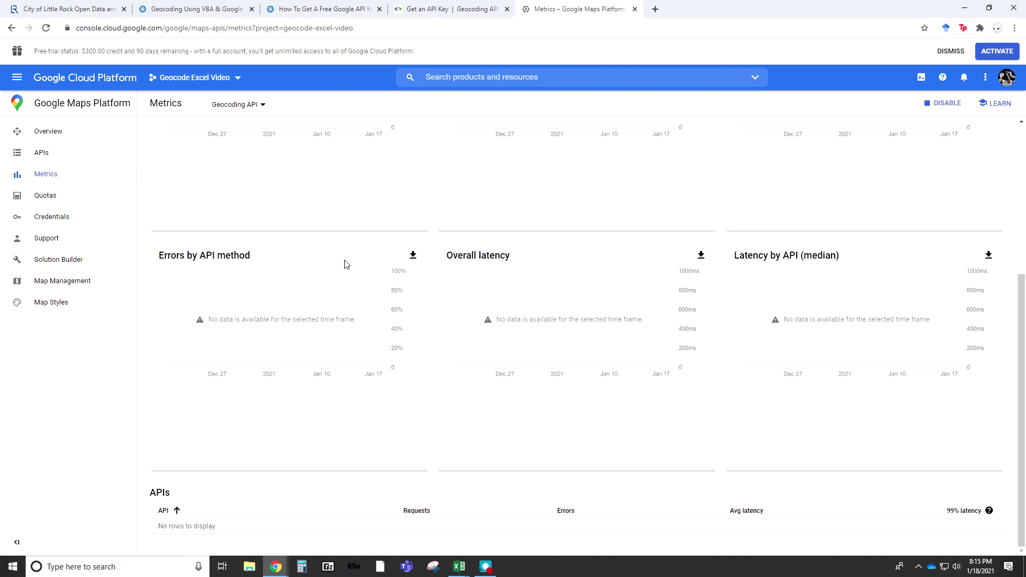
pyautogui.scroll(5, 344, 264)
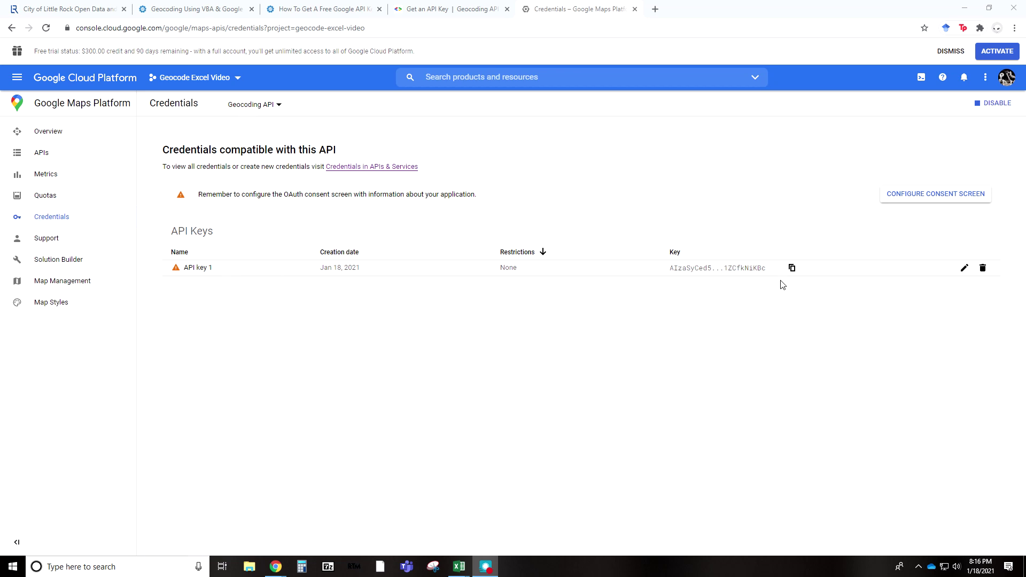
# Paste the copied Google API key over the placeholder in Module1's apiKey line, then minimize the VBA editor.
pyautogui.moveTo(454, 565)
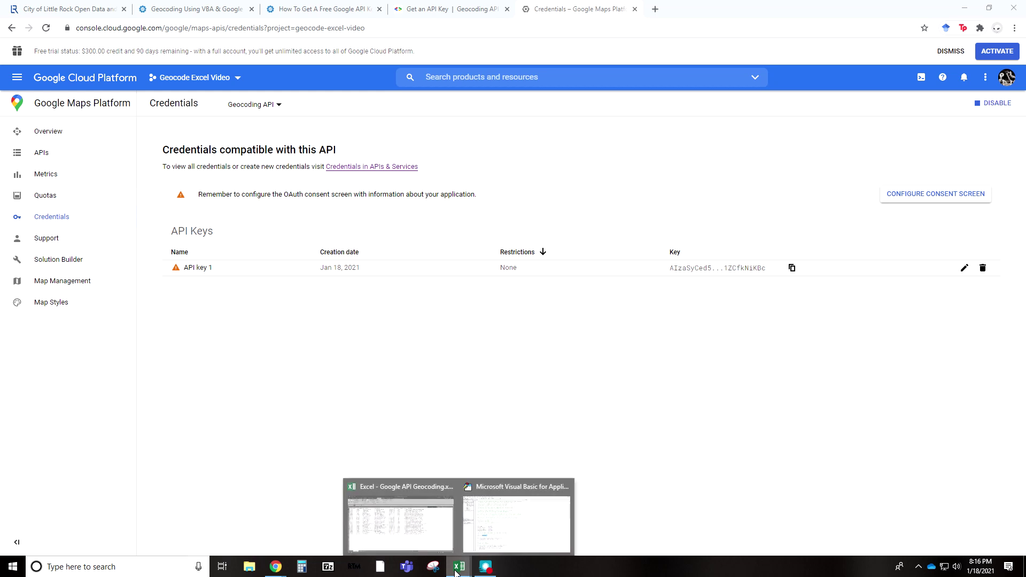
pyautogui.click(502, 521)
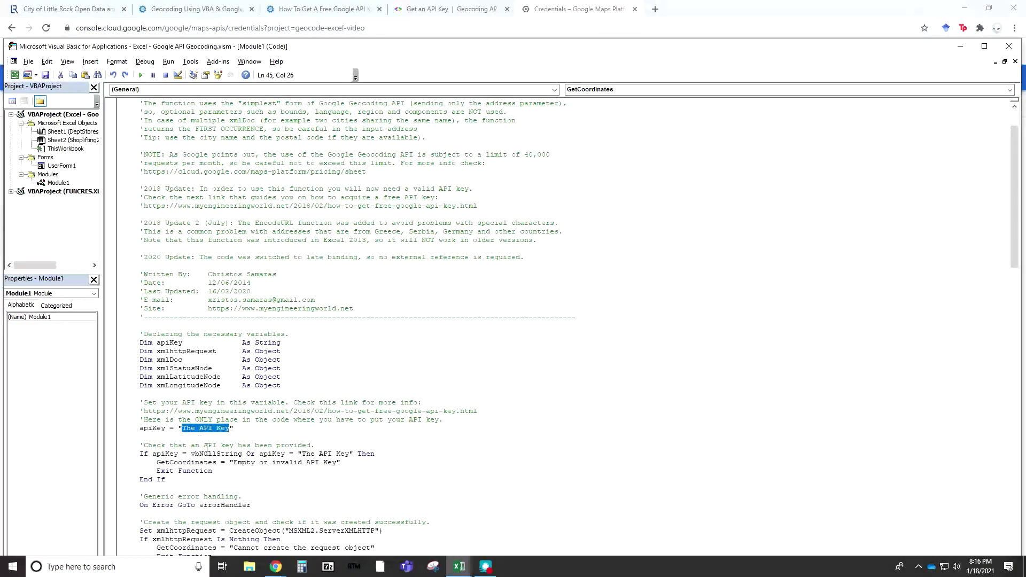
pyautogui.hotkey('ctrl', 'v')
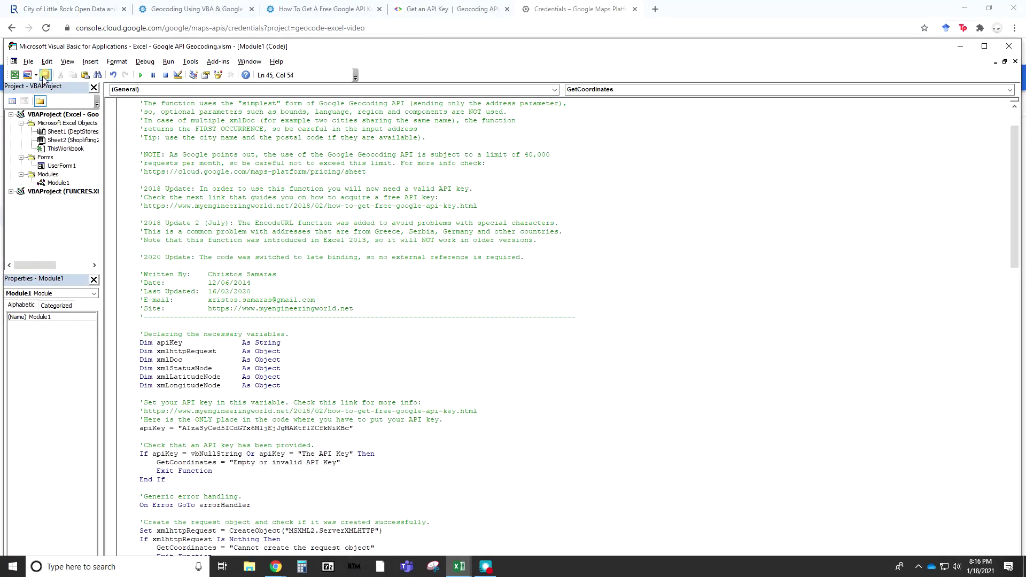
pyautogui.click(960, 50)
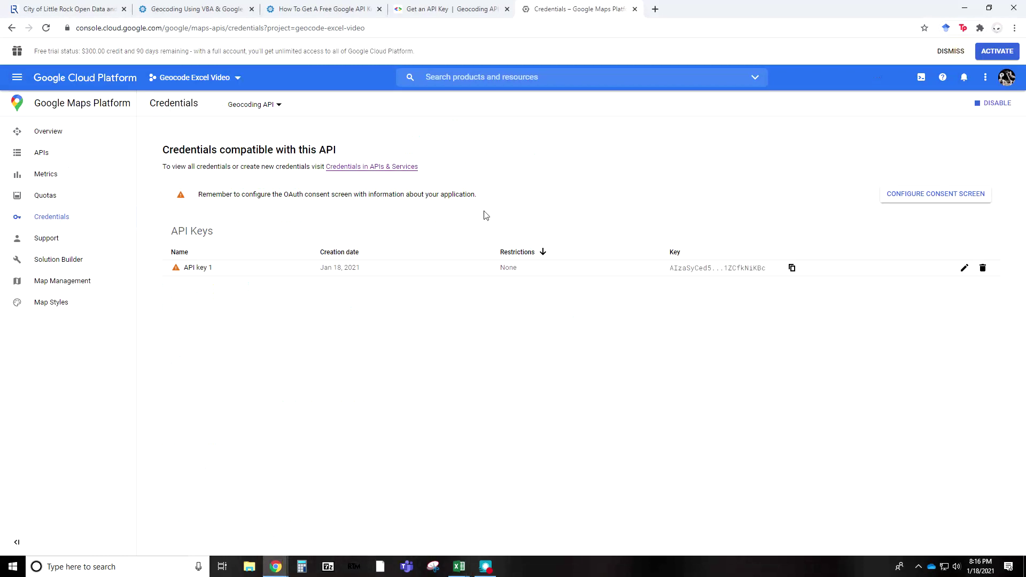
# Add the header 'Full Address' in cell L1 of the DeptStores sheet.
pyautogui.moveTo(467, 572)
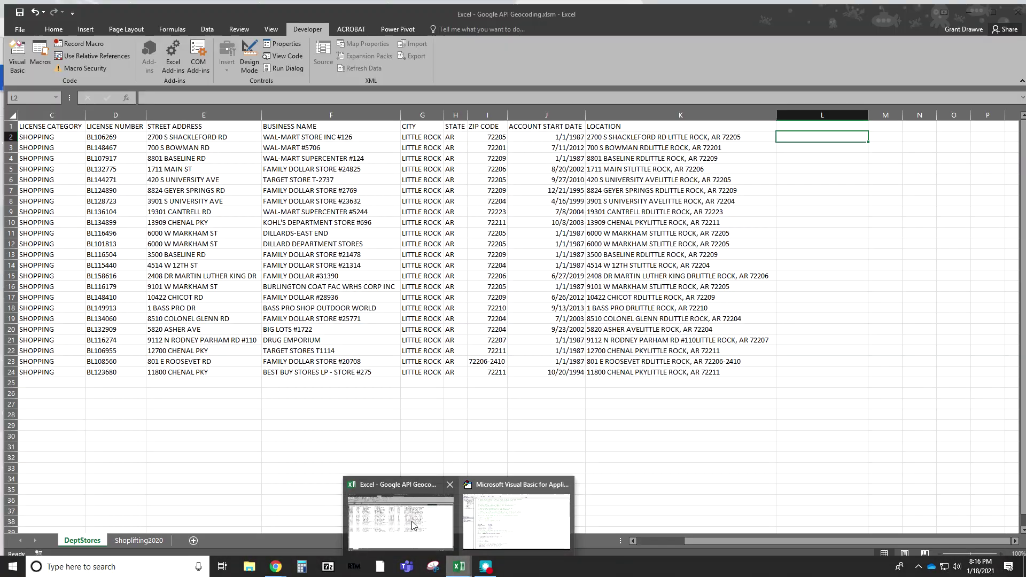
pyautogui.click(396, 520)
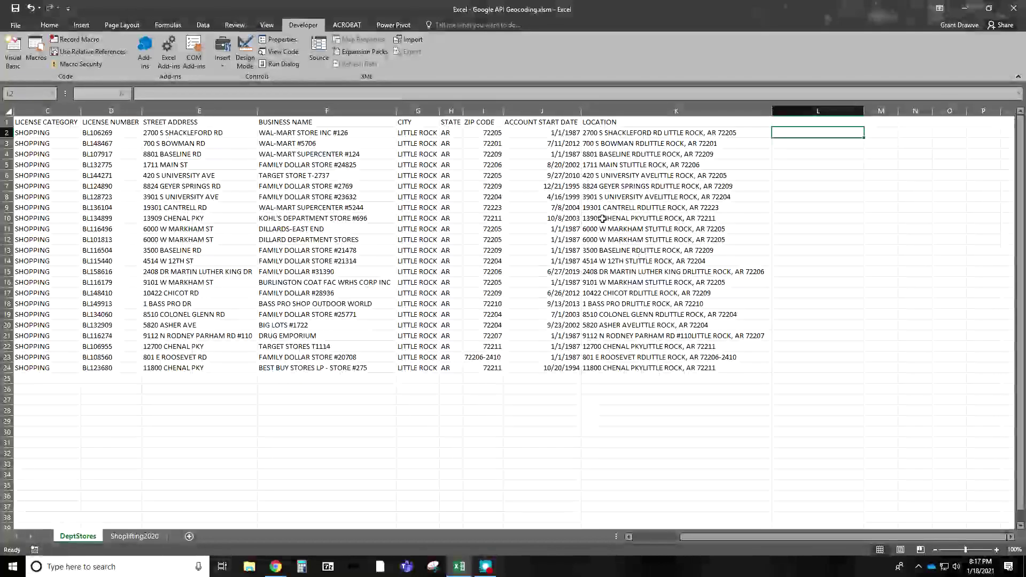
pyautogui.press('Up')
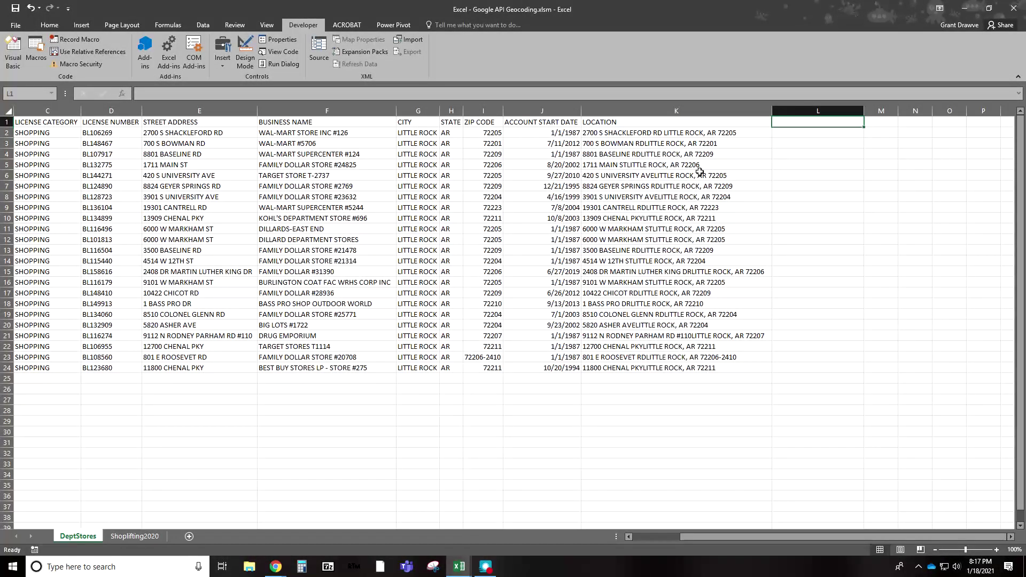
pyautogui.write('Gu')
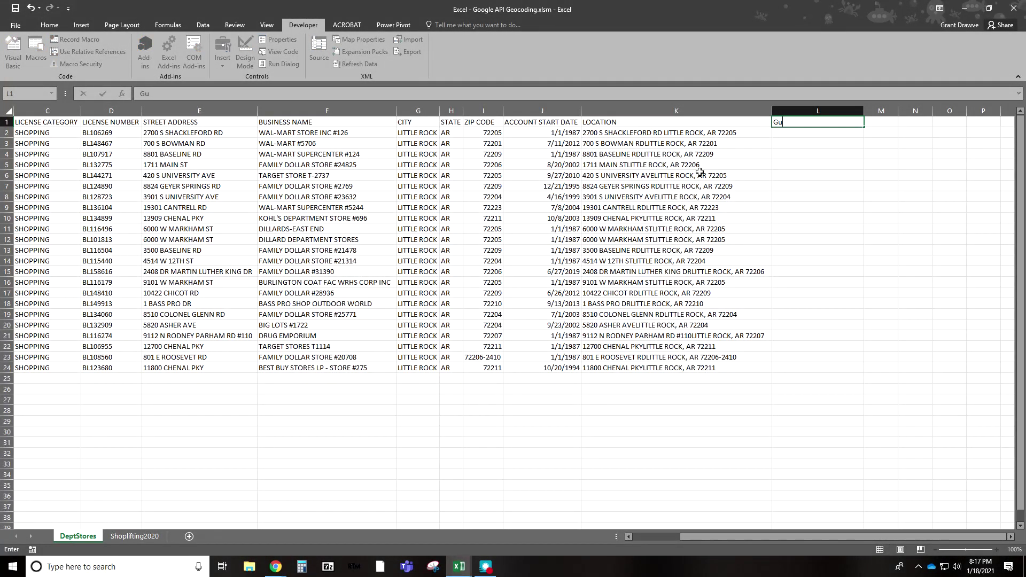
pyautogui.press('BackSpace')
pyautogui.press('BackSpace')
pyautogui.press('BackSpace')
pyautogui.press('BackSpace')
pyautogui.write('Full Address')
pyautogui.press('Return')
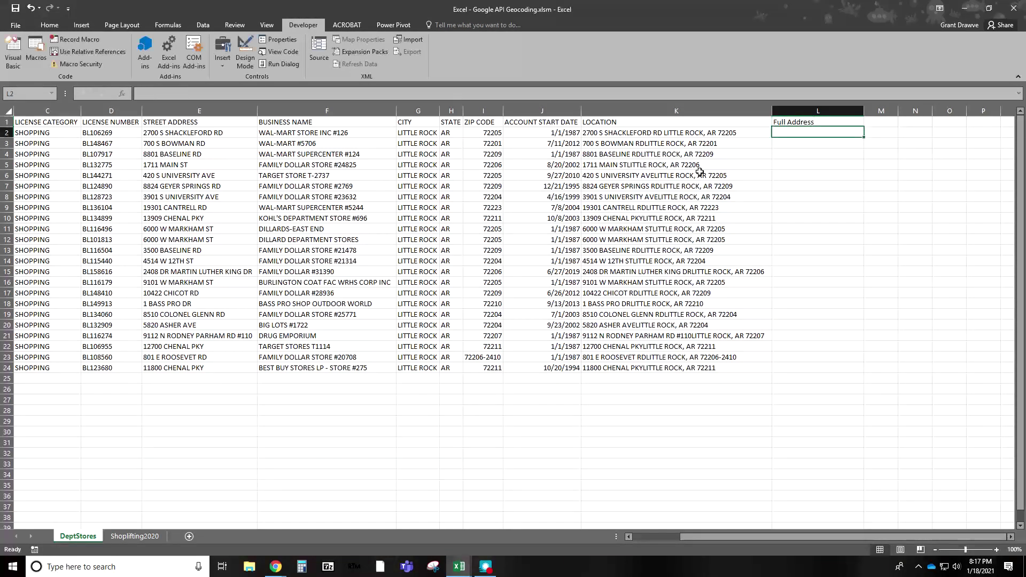
# Enter a CONCATENATE formula in L2 joining E2, G2, H2 and I2 with comma and space separators.
pyautogui.write('=co')
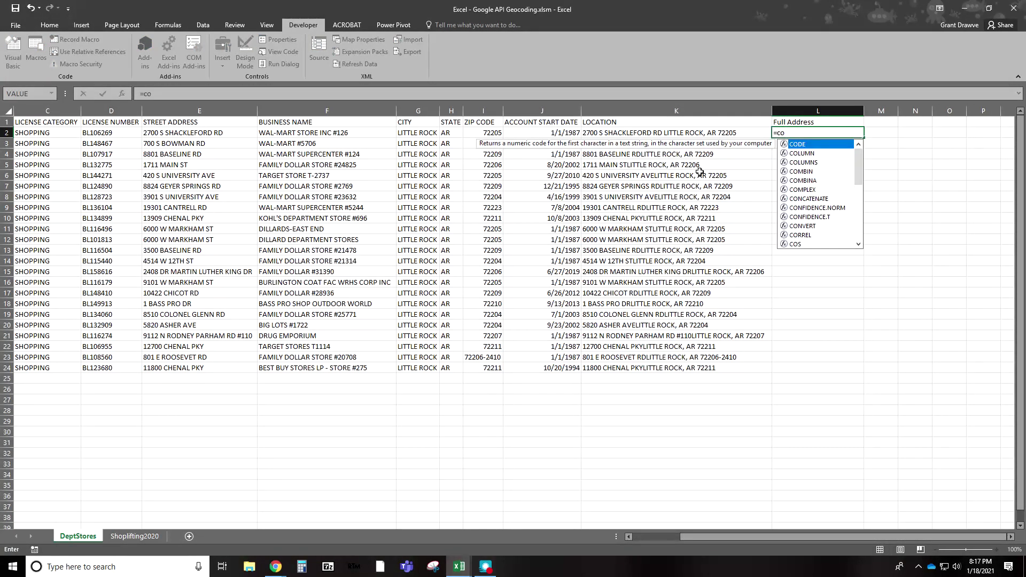
pyautogui.write('ncatenate(')
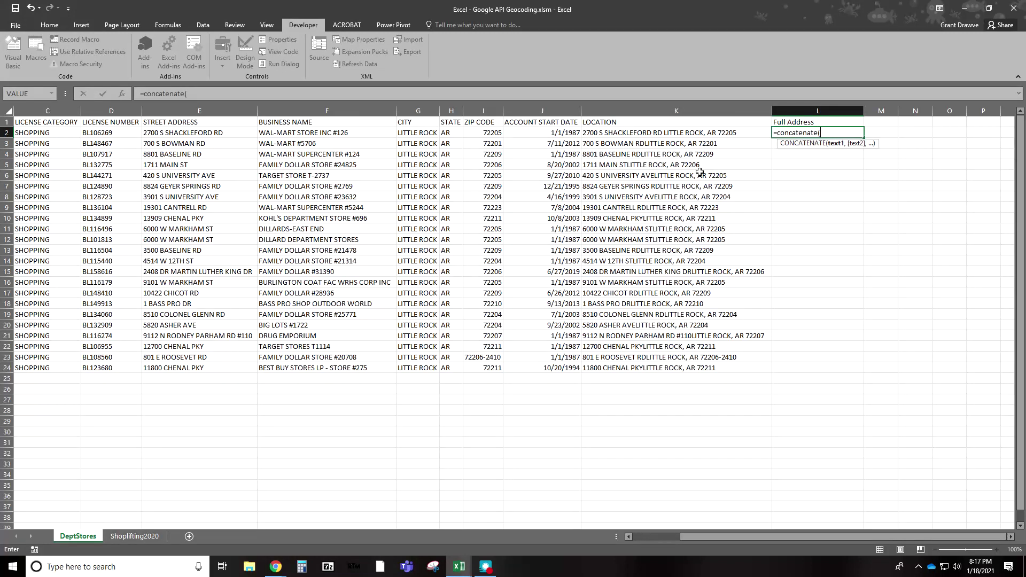
pyautogui.click(199, 133)
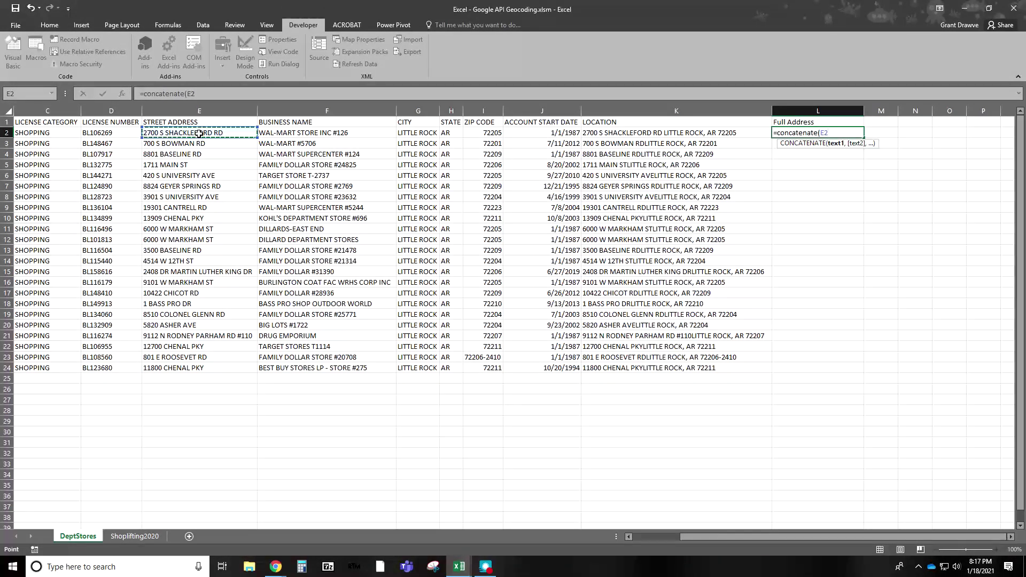
pyautogui.write(', :"')
pyautogui.press('BackSpace')
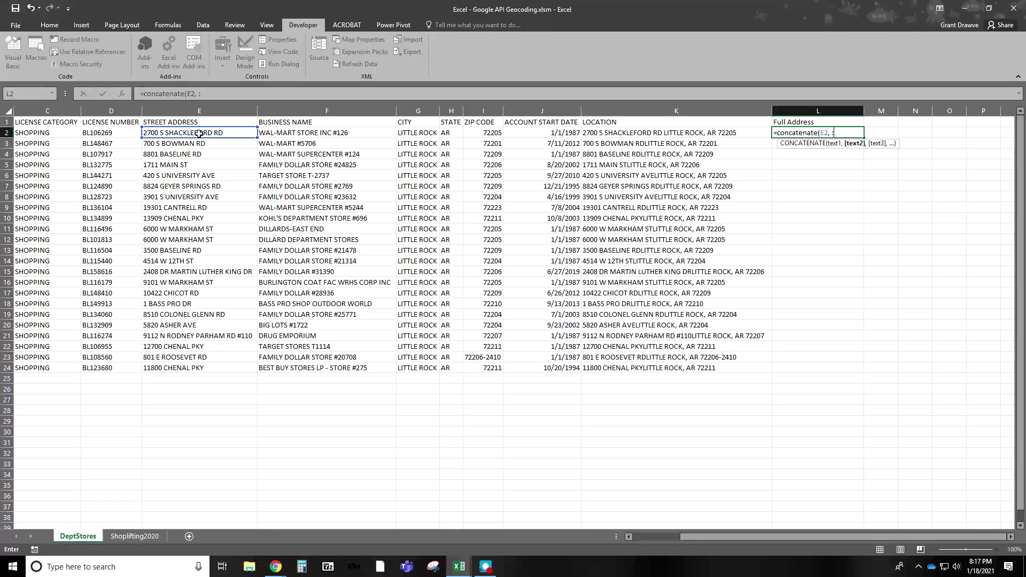
pyautogui.write('", "')
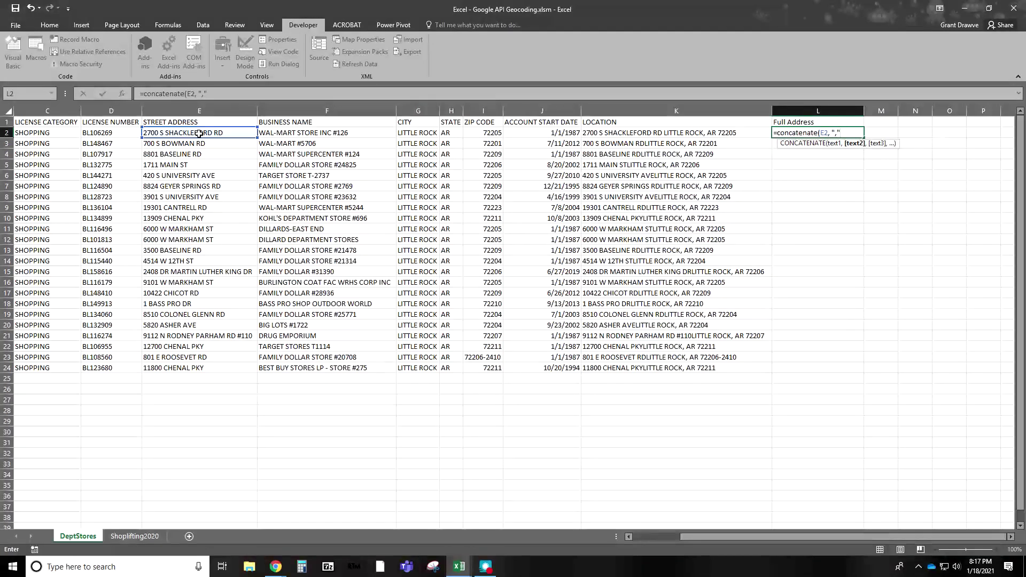
pyautogui.write(', " "')
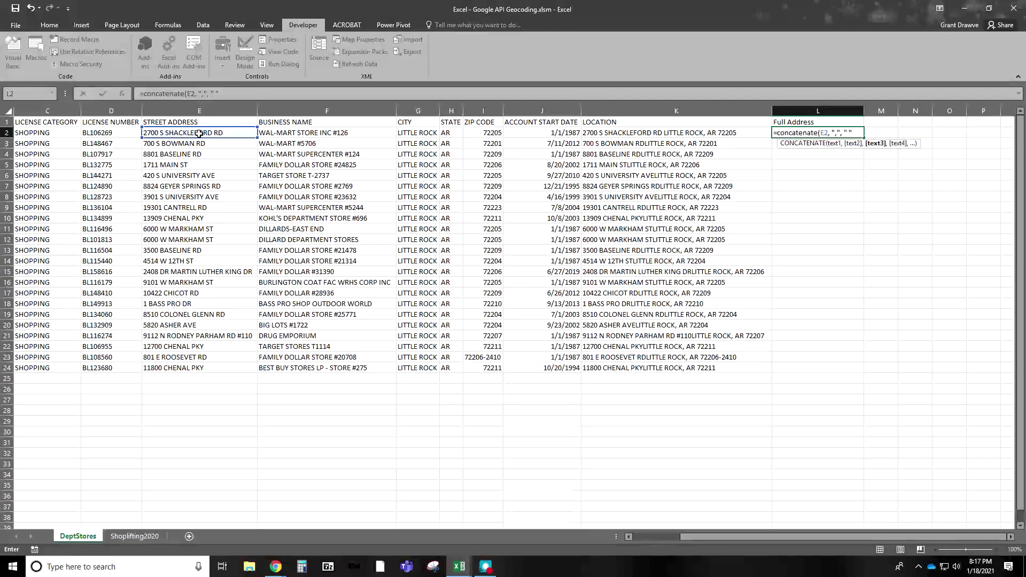
pyautogui.write(',')
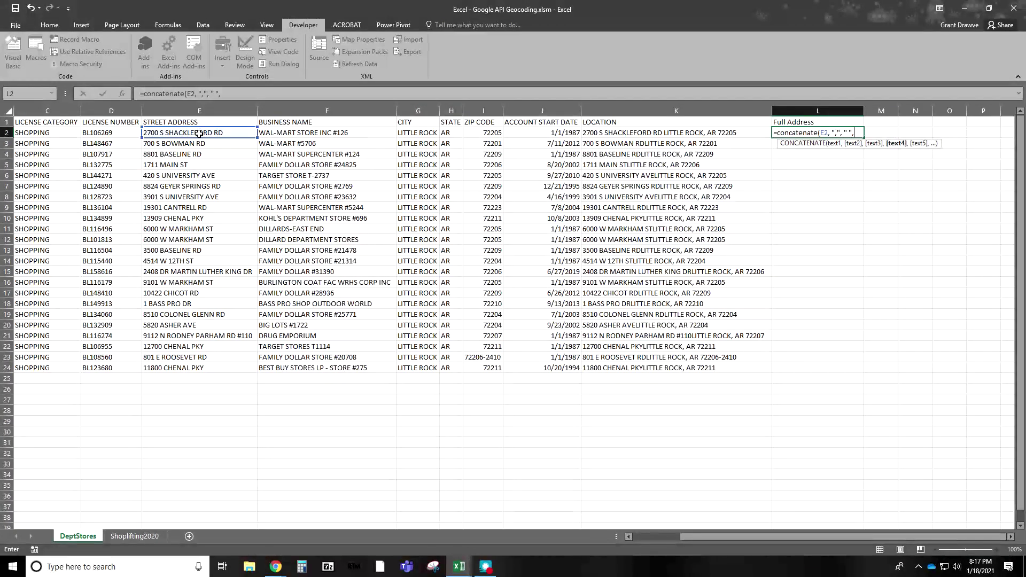
pyautogui.click(424, 135)
pyautogui.write(',"')
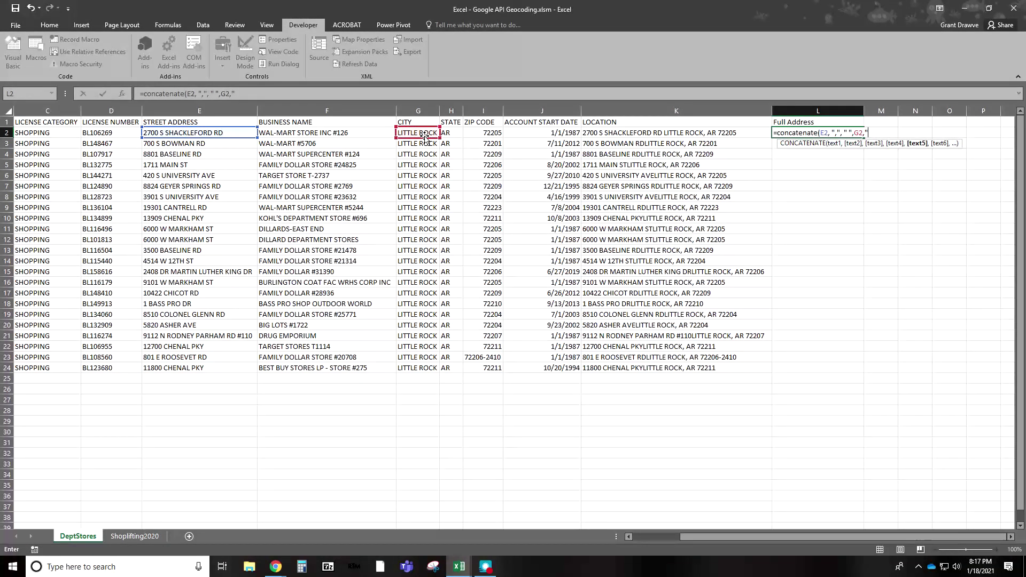
pyautogui.write('," ",')
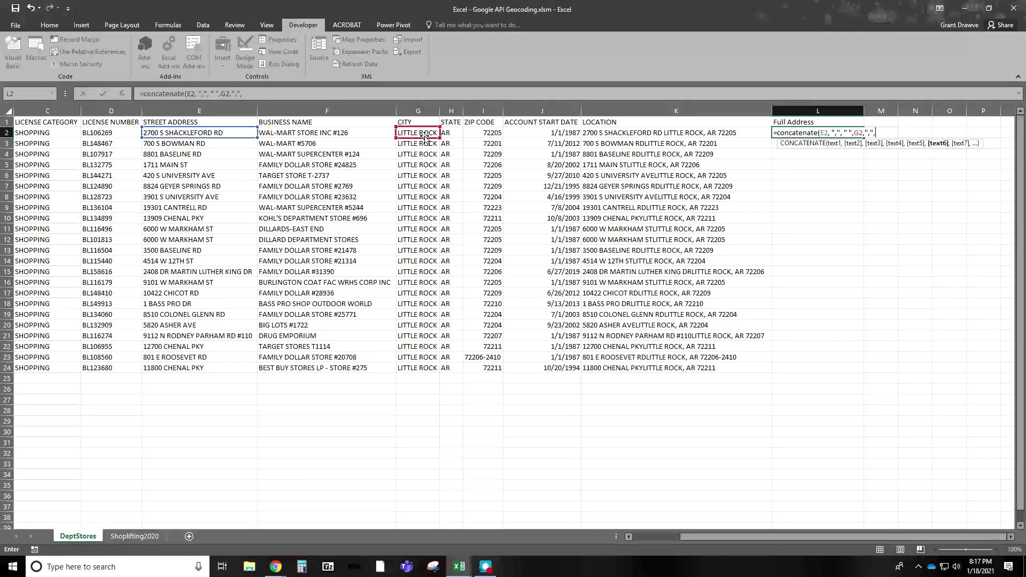
pyautogui.click(452, 134)
pyautogui.write(', "')
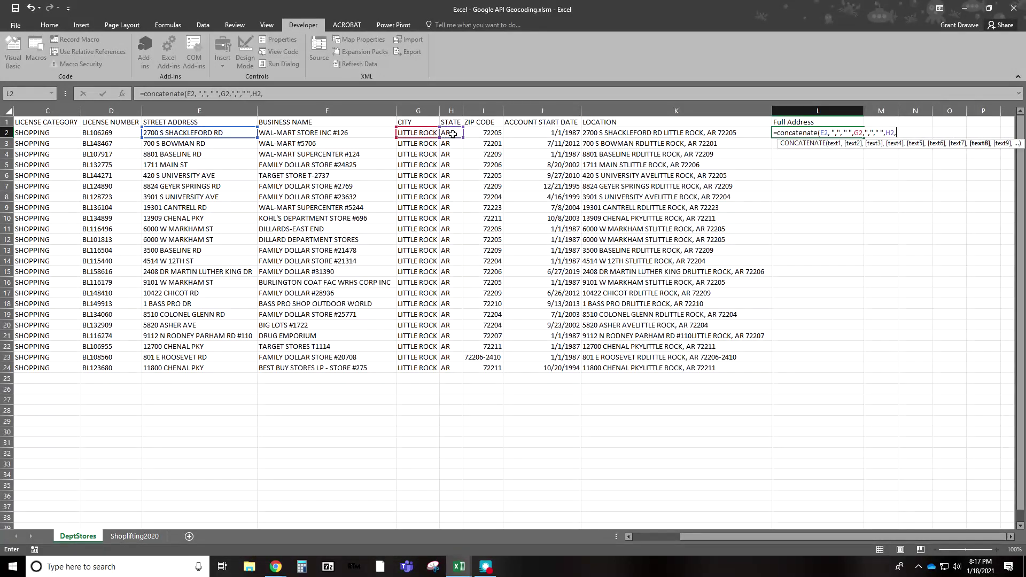
pyautogui.write(' ",')
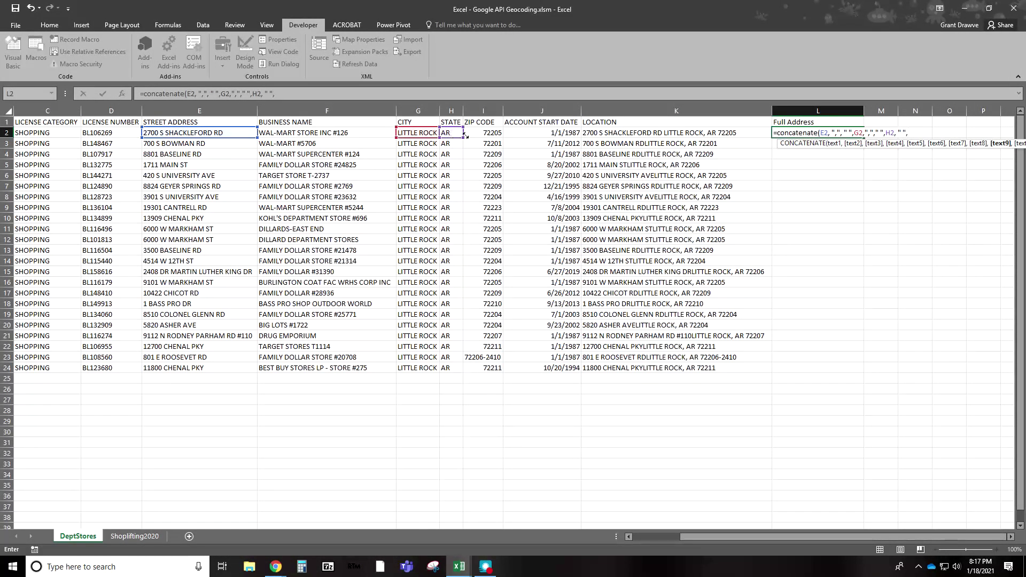
pyautogui.click(486, 133)
pyautogui.press('Return')
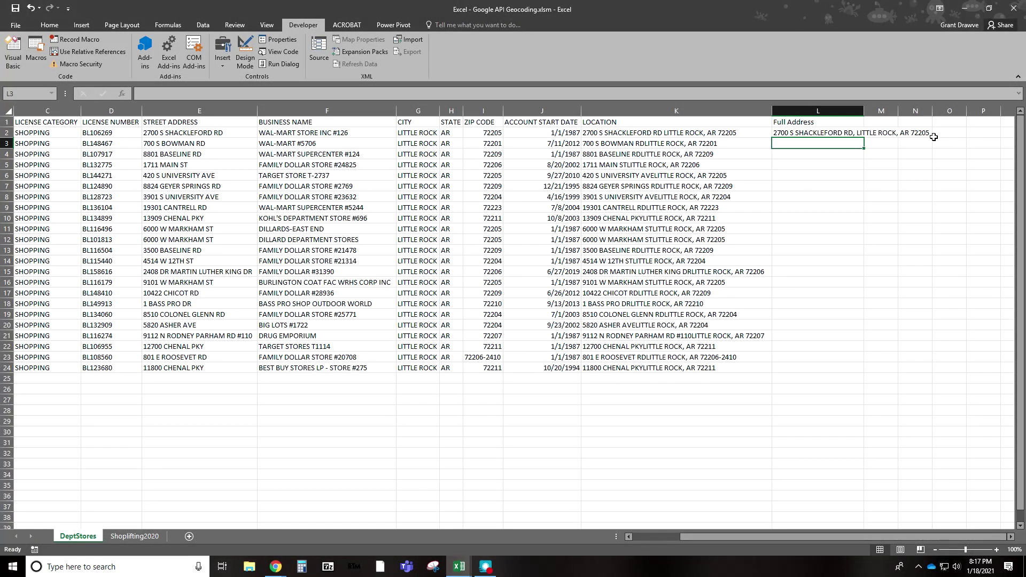
# Fill the Full Address formula down to row 24 and autofit column L.
pyautogui.click(836, 136)
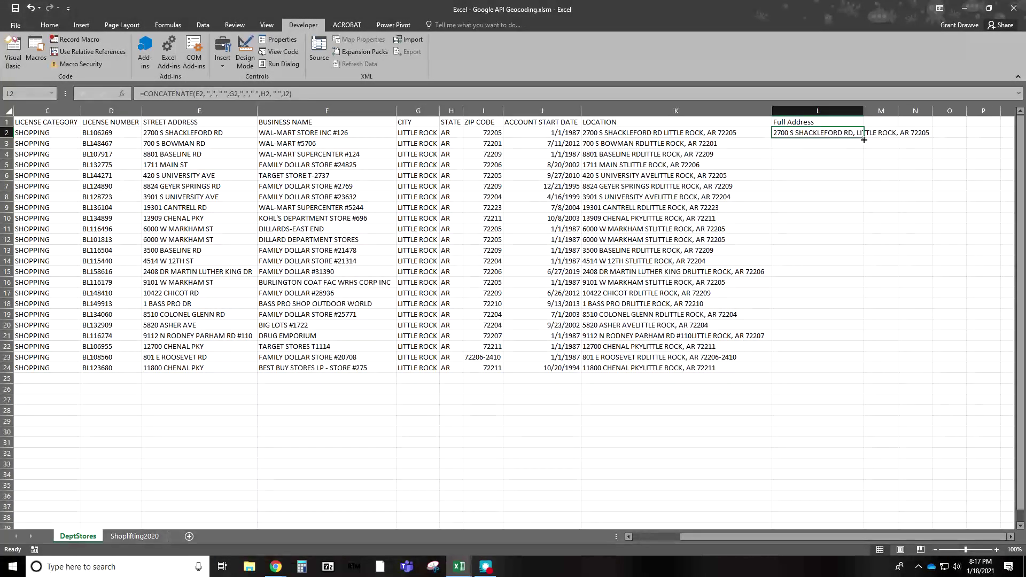
pyautogui.doubleClick(864, 139)
pyautogui.doubleClick(864, 110)
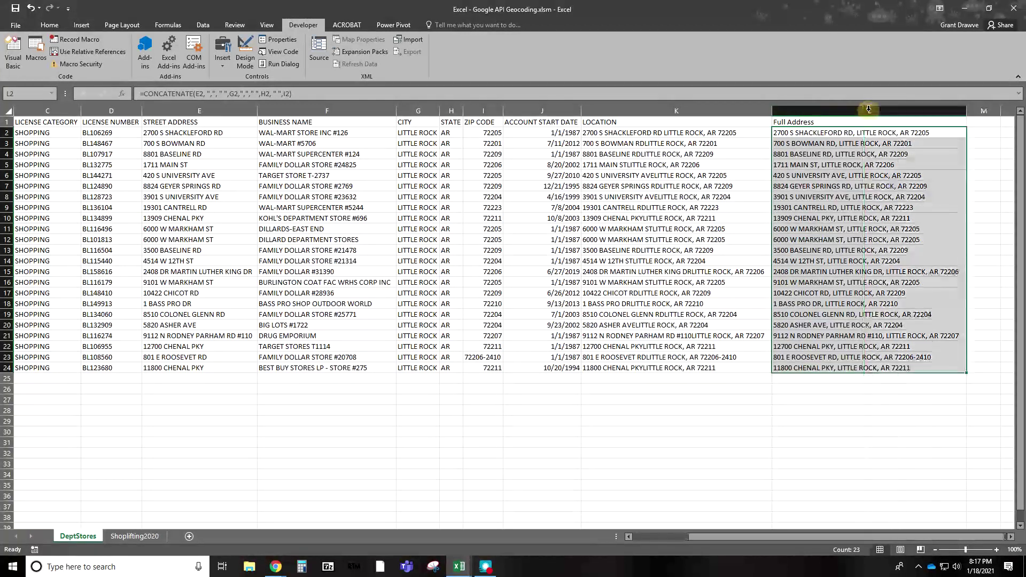
pyautogui.click(811, 132)
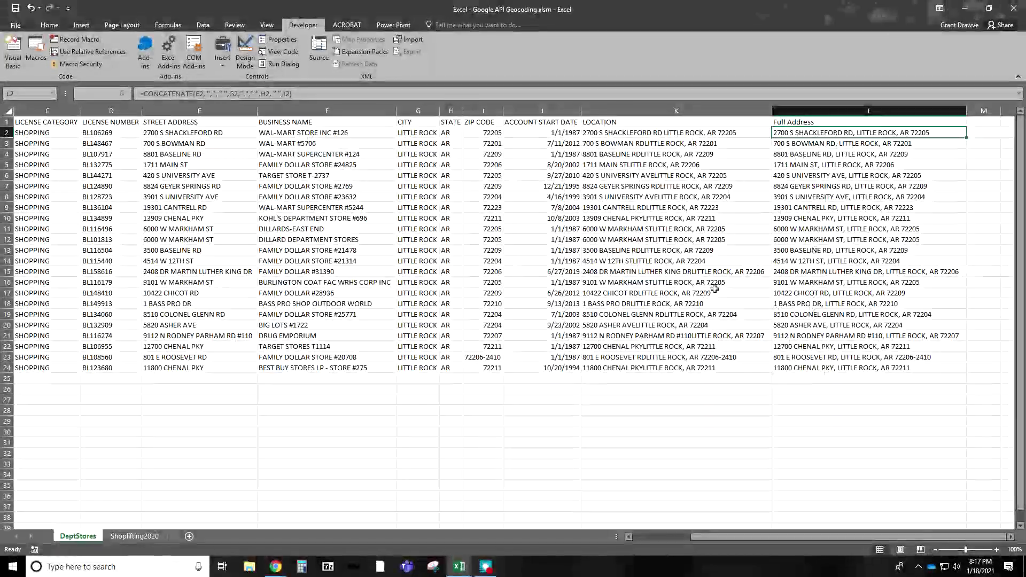
# Copy L1:L24 and paste it back as values, replacing the formulas.
pyautogui.click(929, 110)
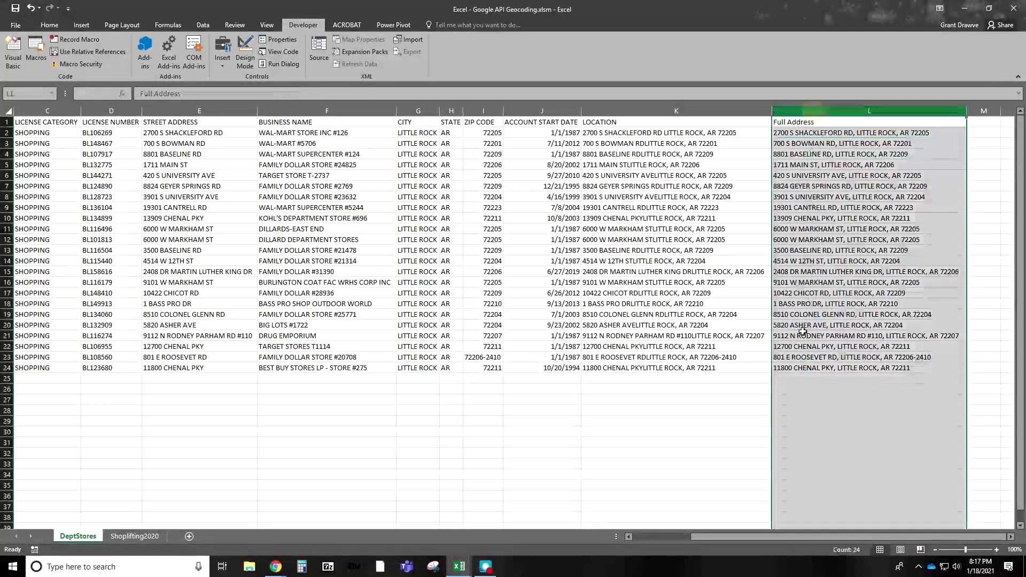
pyautogui.moveTo(801, 368); pyautogui.dragTo(791, 121)
pyautogui.rightClick(790, 134)
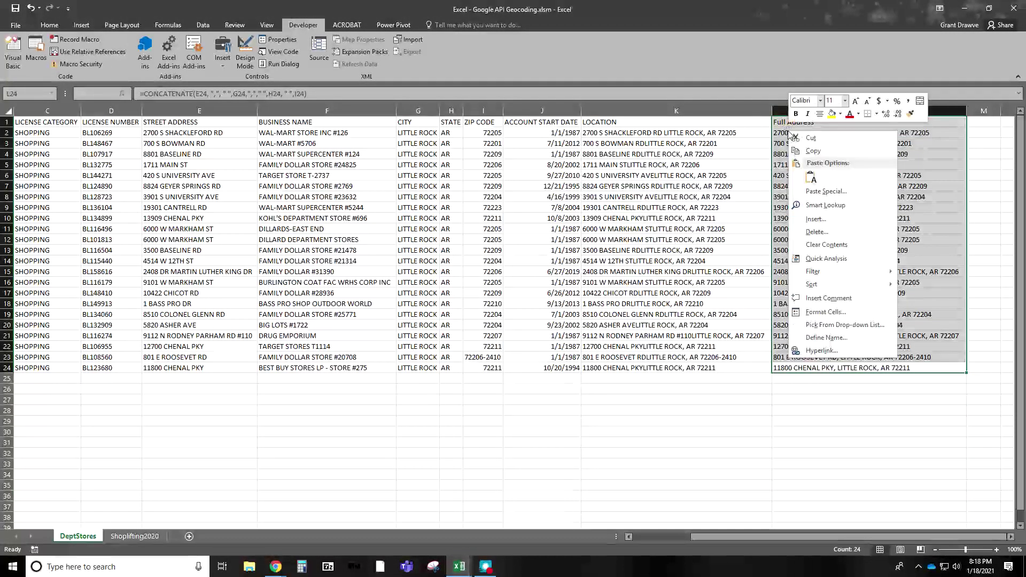
pyautogui.click(813, 151)
pyautogui.rightClick(806, 124)
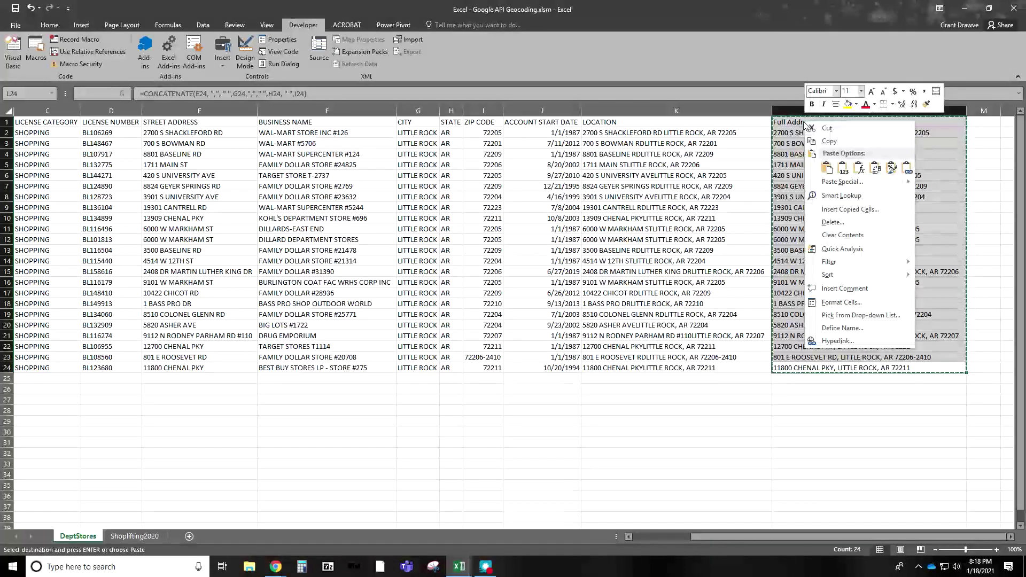
pyautogui.click(843, 168)
pyautogui.click(834, 175)
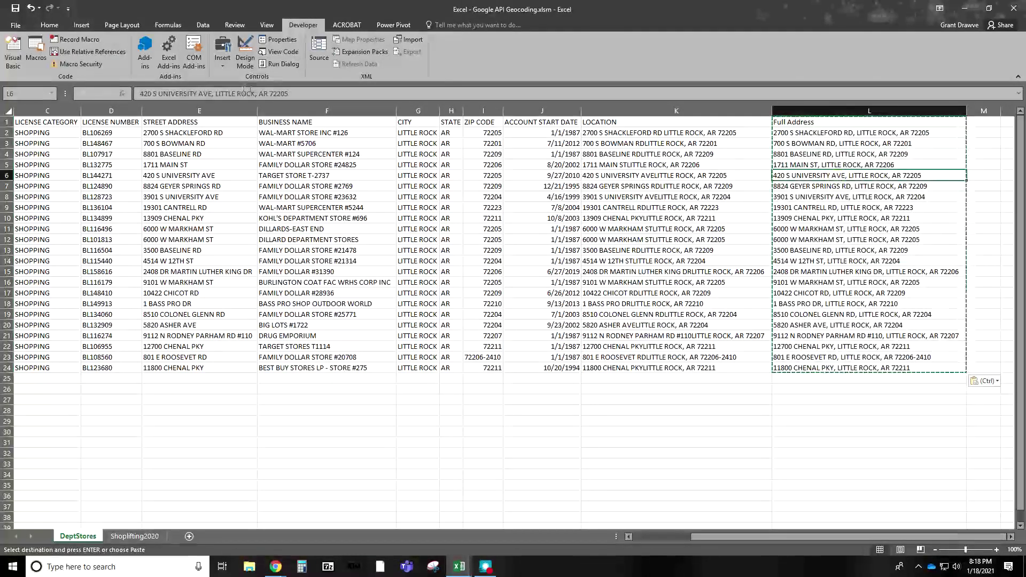
pyautogui.click(1009, 537)
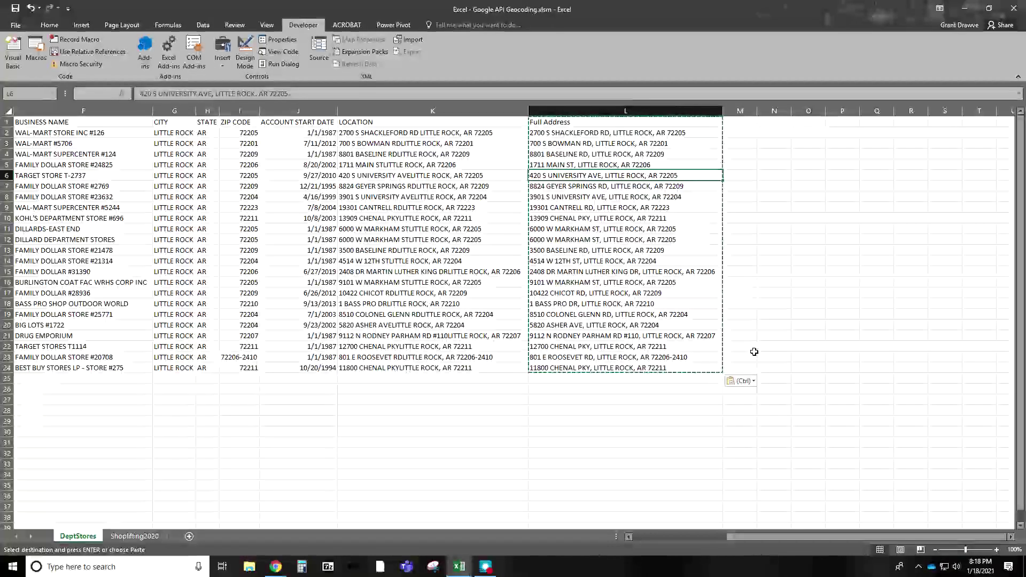
pyautogui.moveTo(458, 566)
pyautogui.click(513, 521)
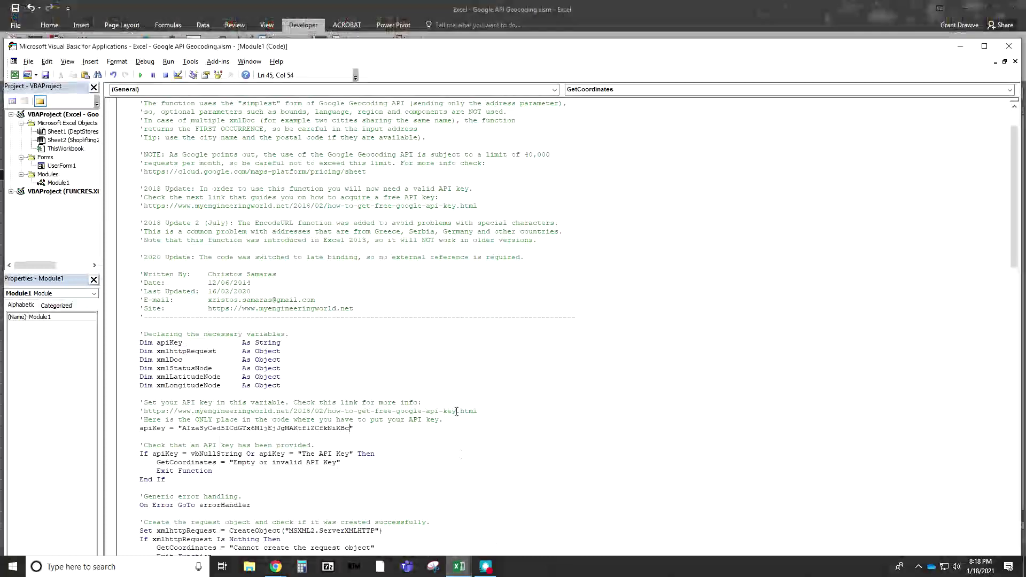
pyautogui.scroll(-8, 456, 411)
pyautogui.scroll(-2, 457, 411)
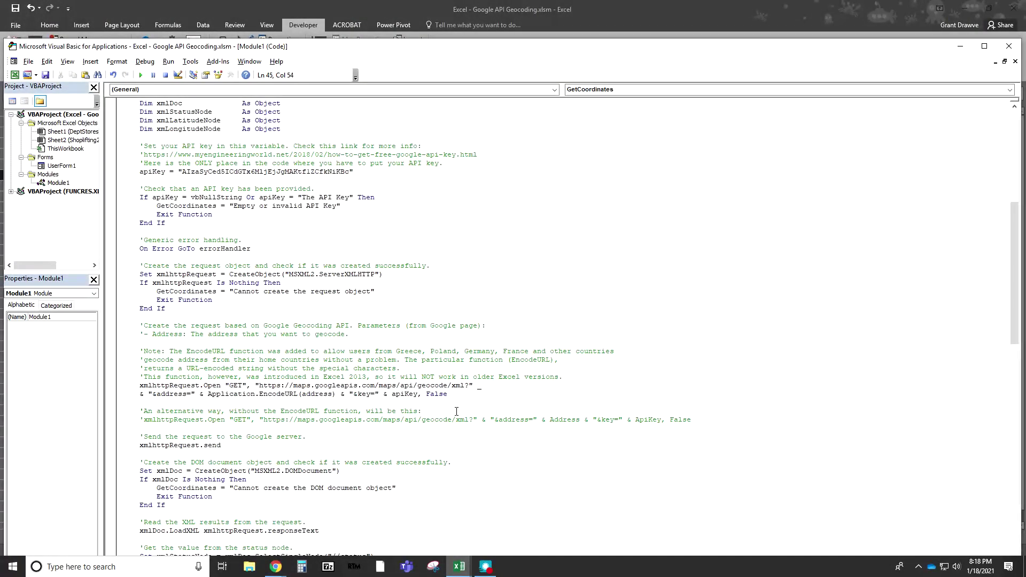
pyautogui.scroll(-5, 457, 411)
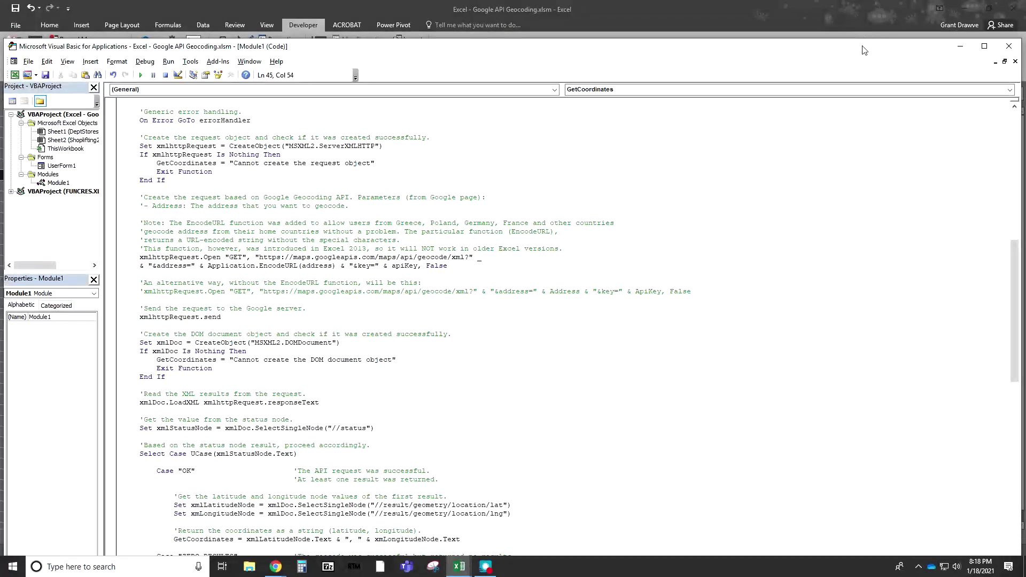
pyautogui.click(810, 10)
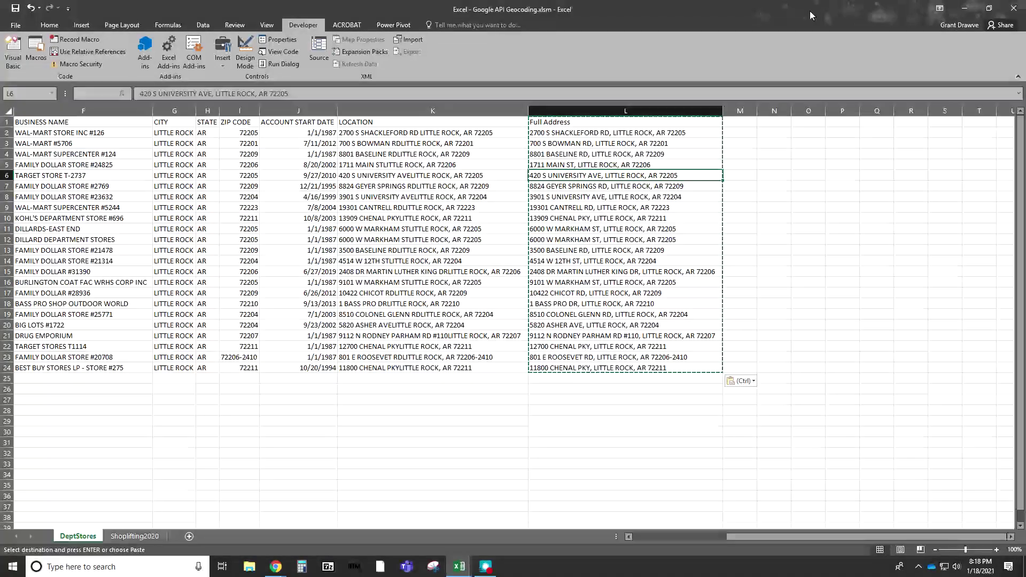
# Add a 'Coordinates' heading in M1 and enter =GetCoordinates(L2) in M2, autofitting column M.
pyautogui.click(747, 124)
pyautogui.write('Coord')
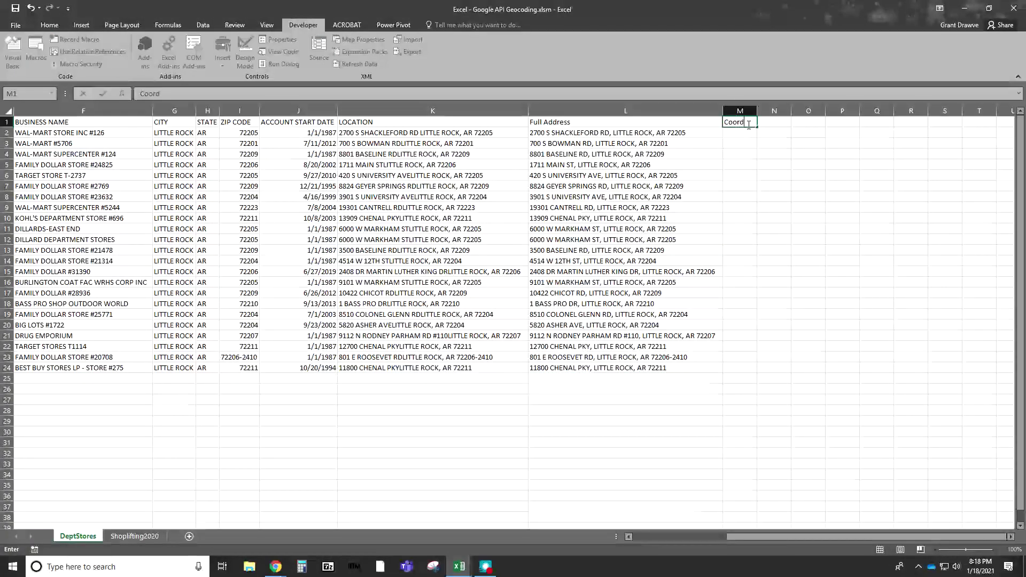
pyautogui.write('inates')
pyautogui.press('Return')
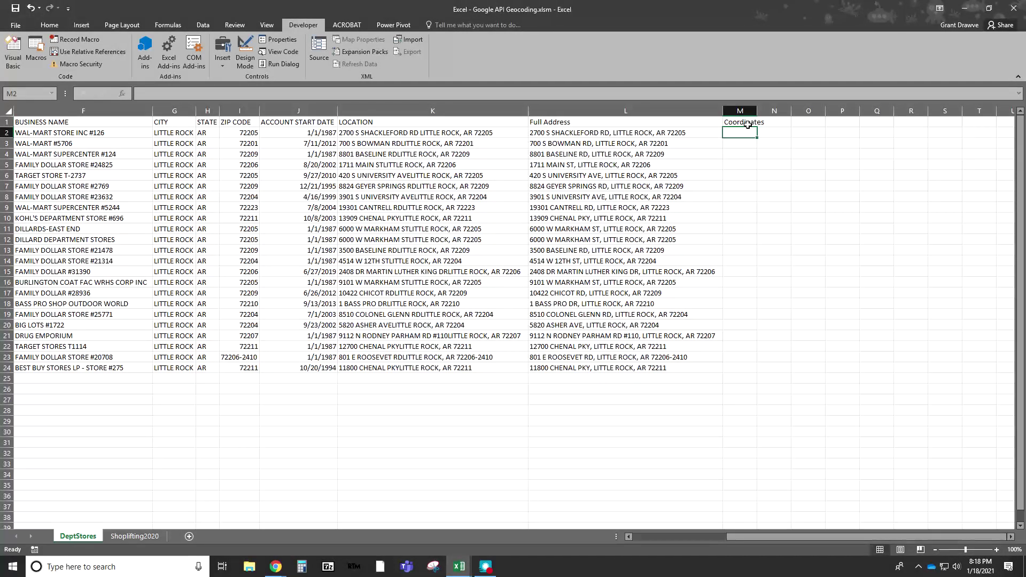
pyautogui.write('=GetC')
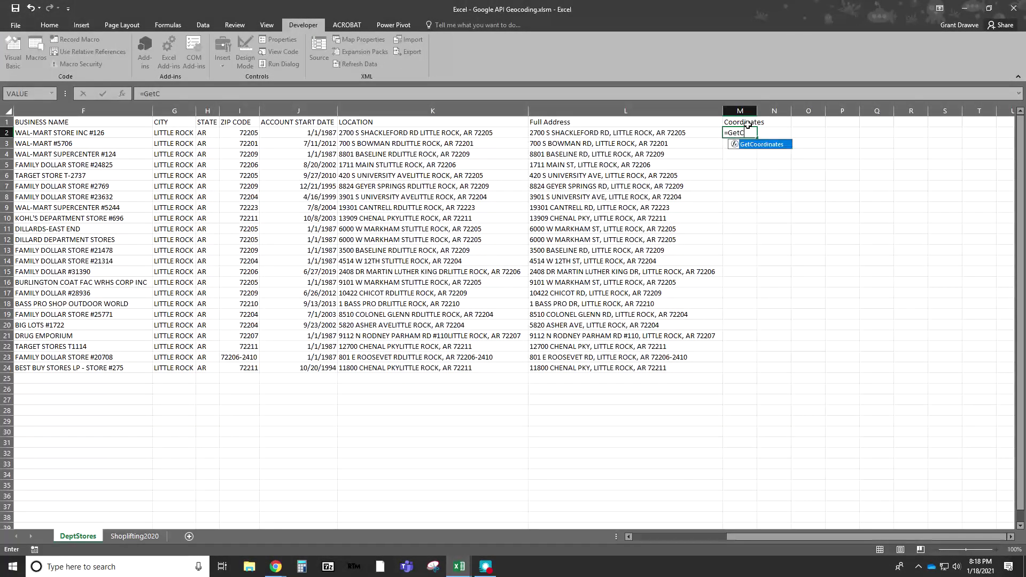
pyautogui.write('oordinates(')
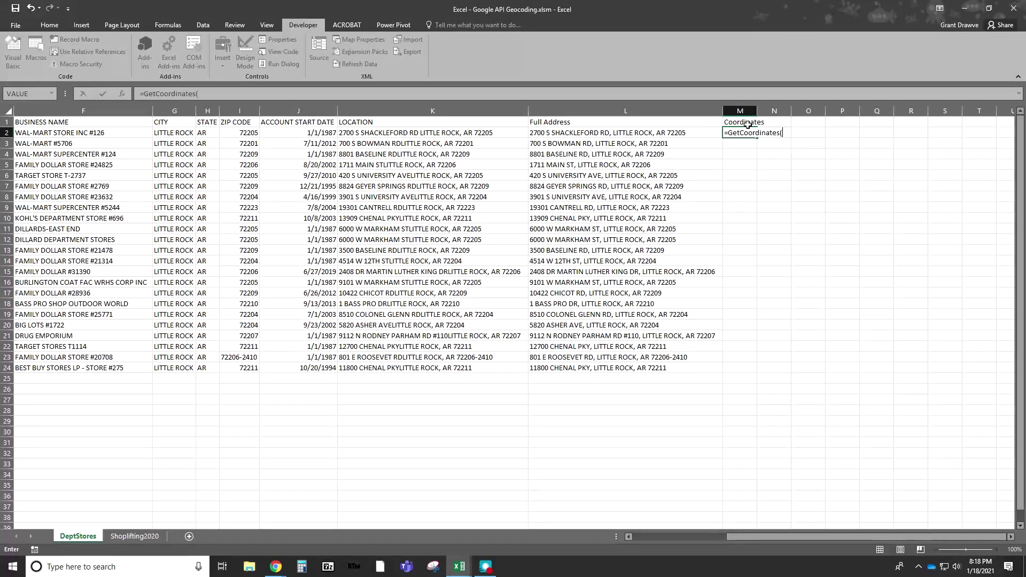
pyautogui.click(655, 133)
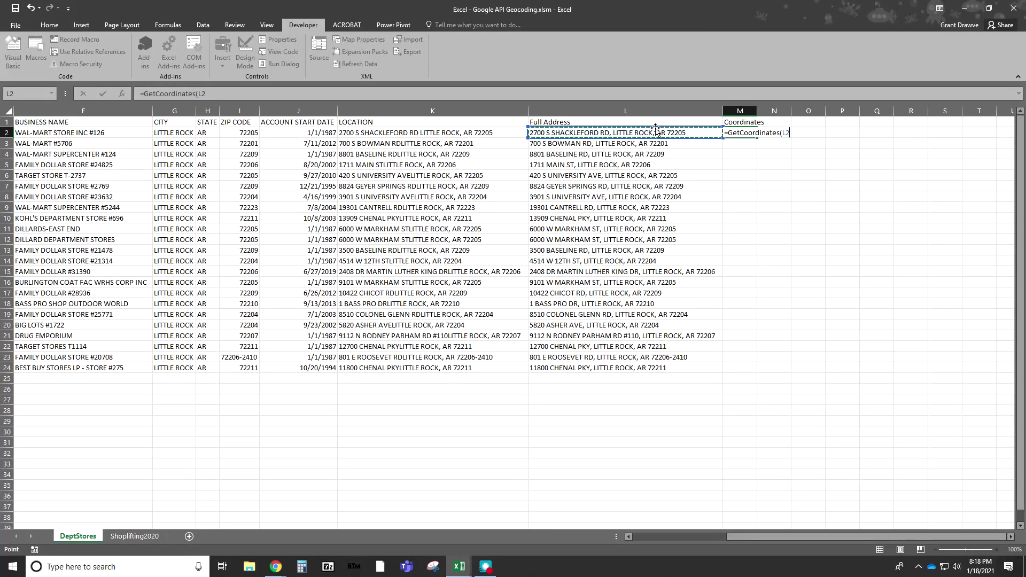
pyautogui.press('Return')
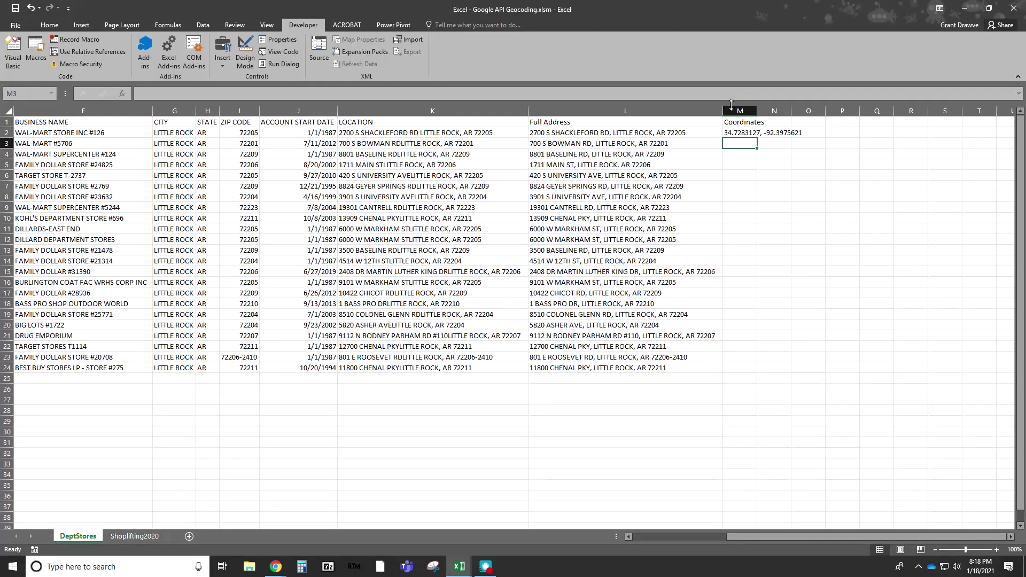
pyautogui.doubleClick(756, 110)
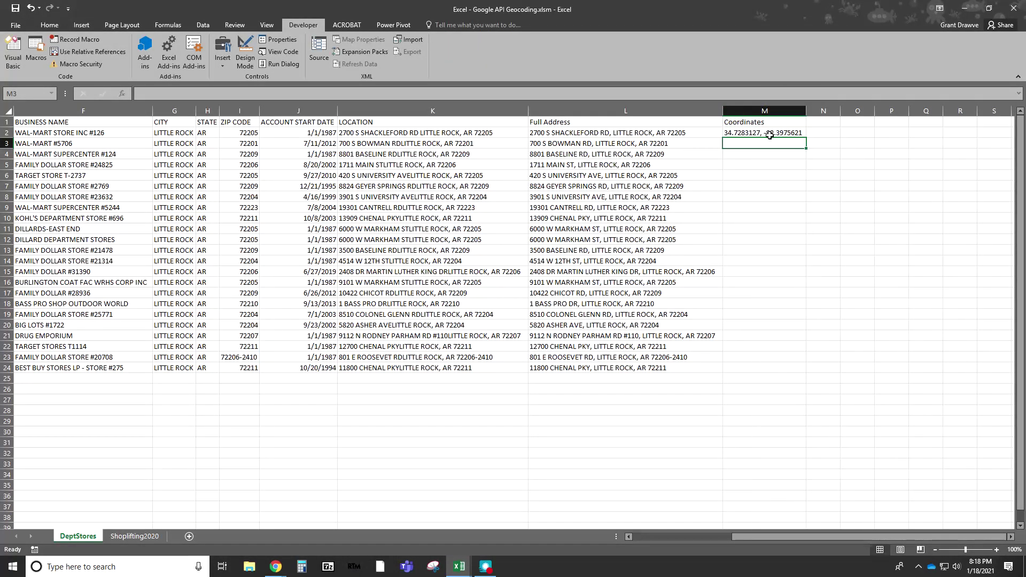
# Fill the GetCoordinates formula down to M24, then switch to the Shoplifting2020 sheet.
pyautogui.click(769, 136)
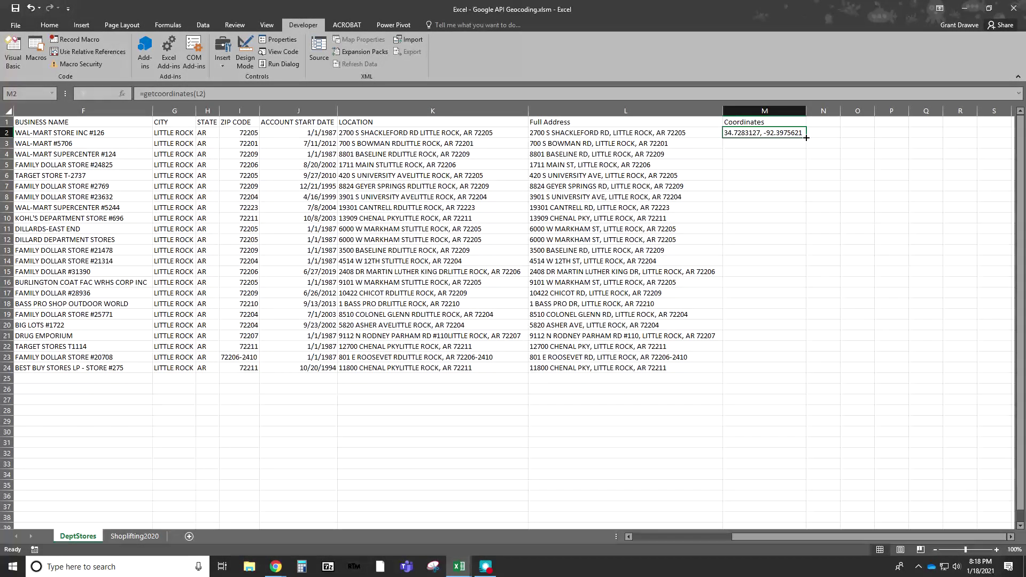
pyautogui.moveTo(805, 137); pyautogui.dragTo(801, 378)
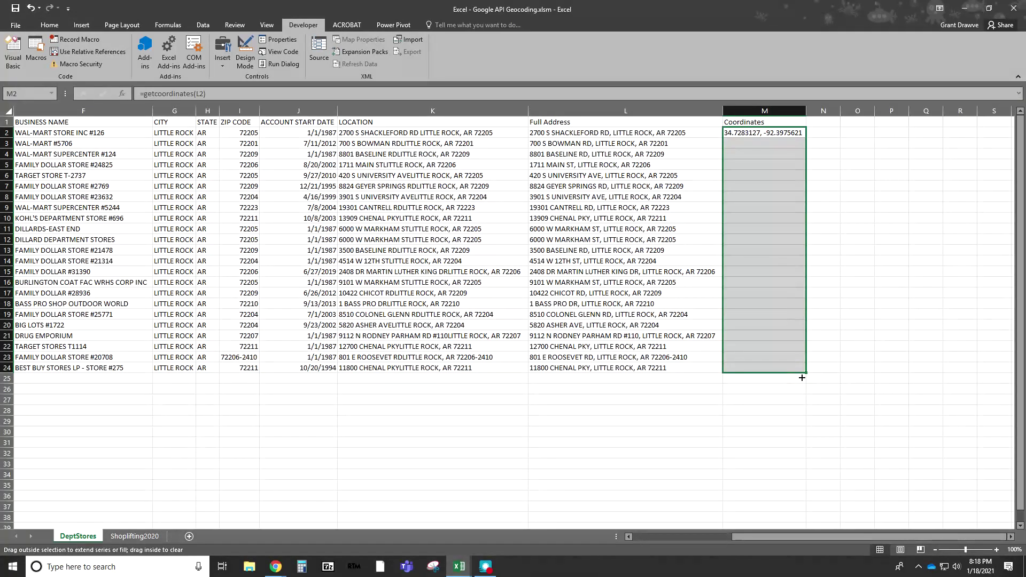
pyautogui.moveTo(786, 143); pyautogui.dragTo(778, 144)
pyautogui.moveTo(756, 161); pyautogui.dragTo(758, 159)
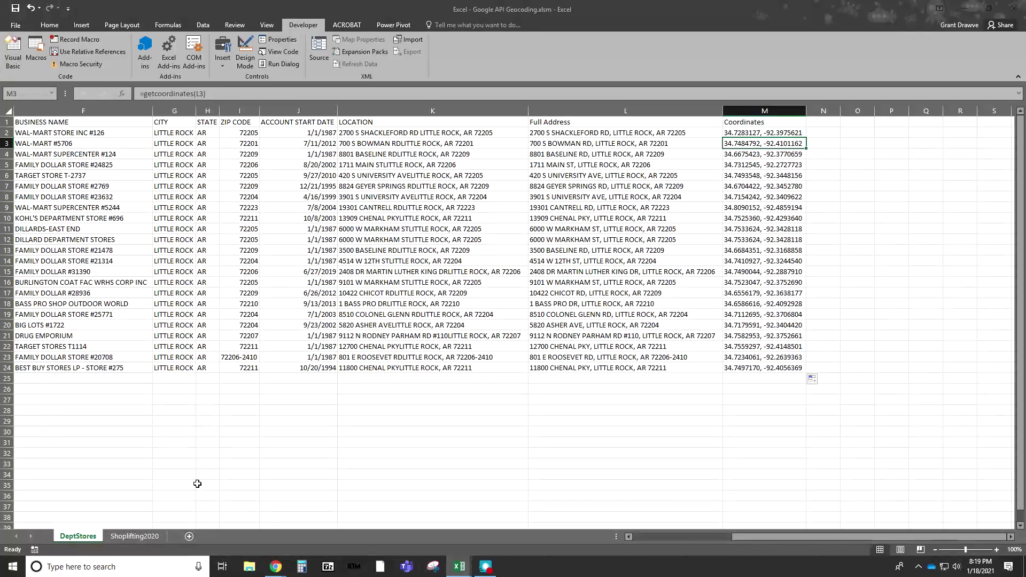
pyautogui.click(135, 536)
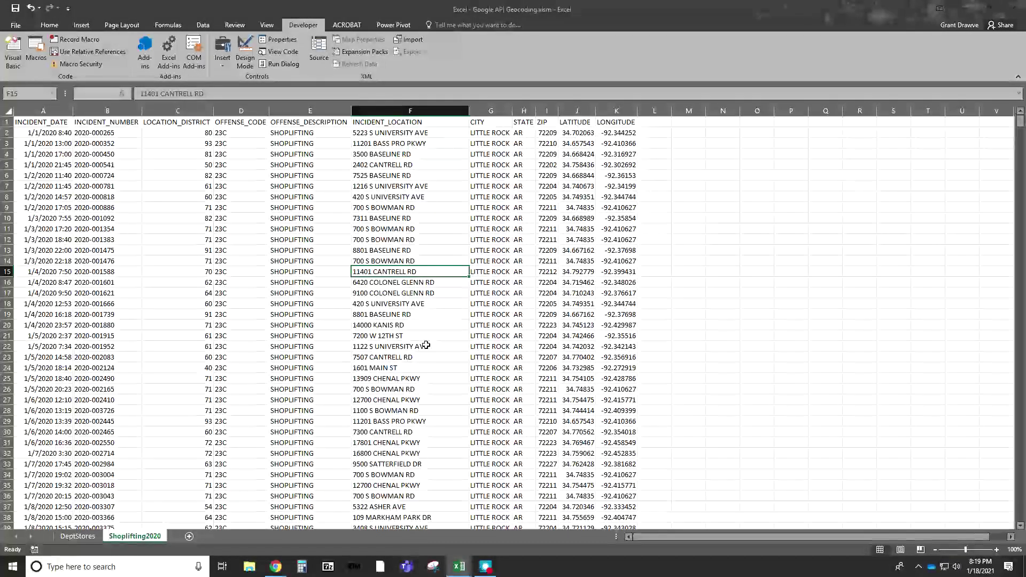
# Add the header 'Full Address' in cell L1 of Shoplifting2020.
pyautogui.click(663, 121)
pyautogui.write('Fu')
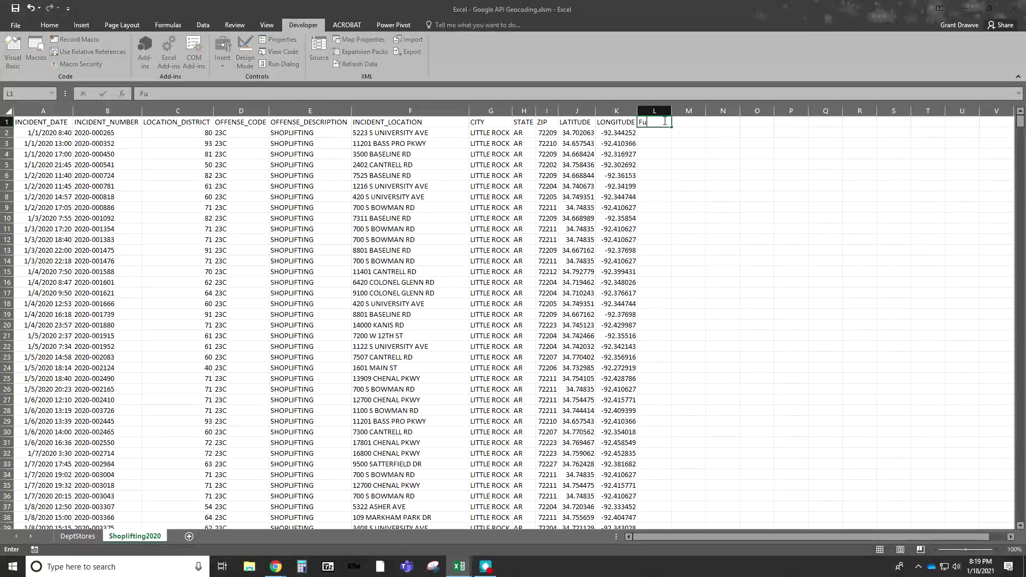
pyautogui.write('ll Address')
pyautogui.press('Return')
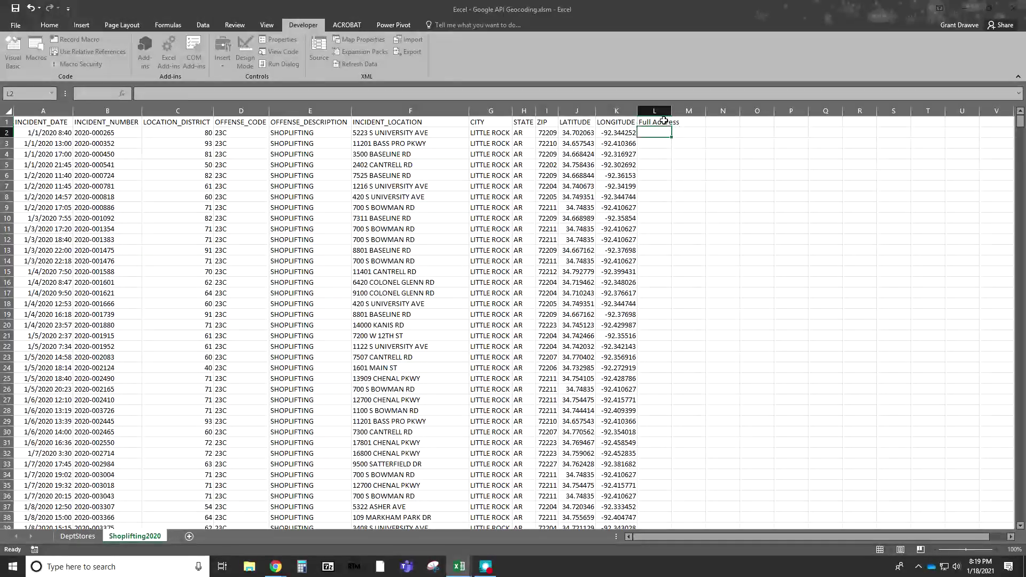
# Enter =CONCATENATE(F2,", ",G2,", ",H2," ",I2) in L2 to build the full address.
pyautogui.write('=Concat')
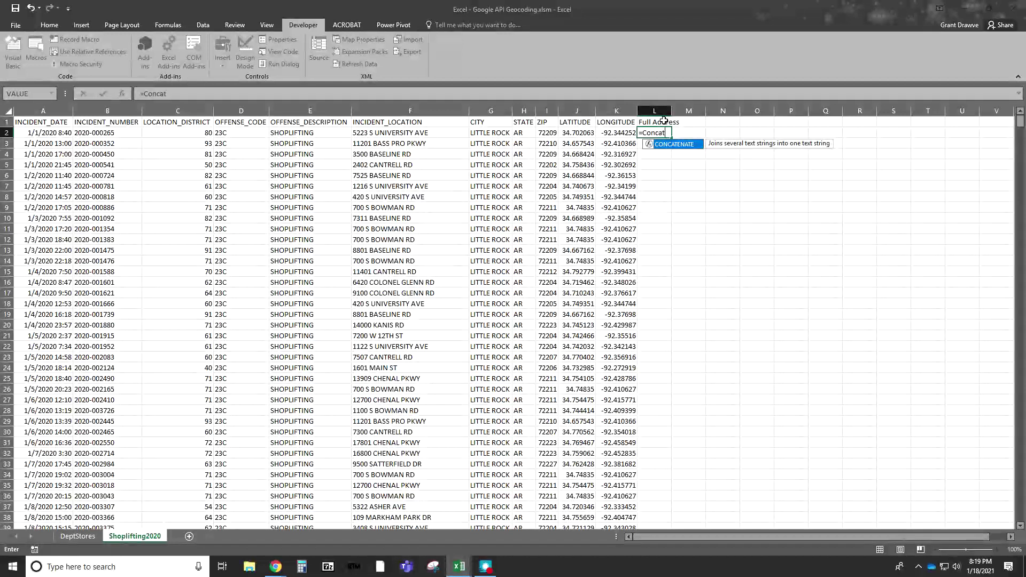
pyautogui.write('enate(')
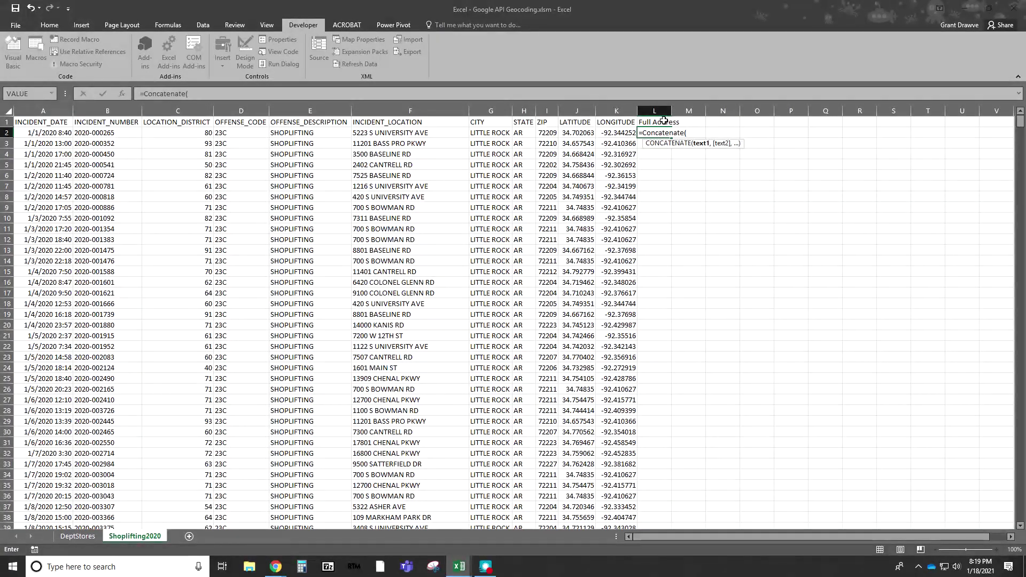
pyautogui.click(423, 132)
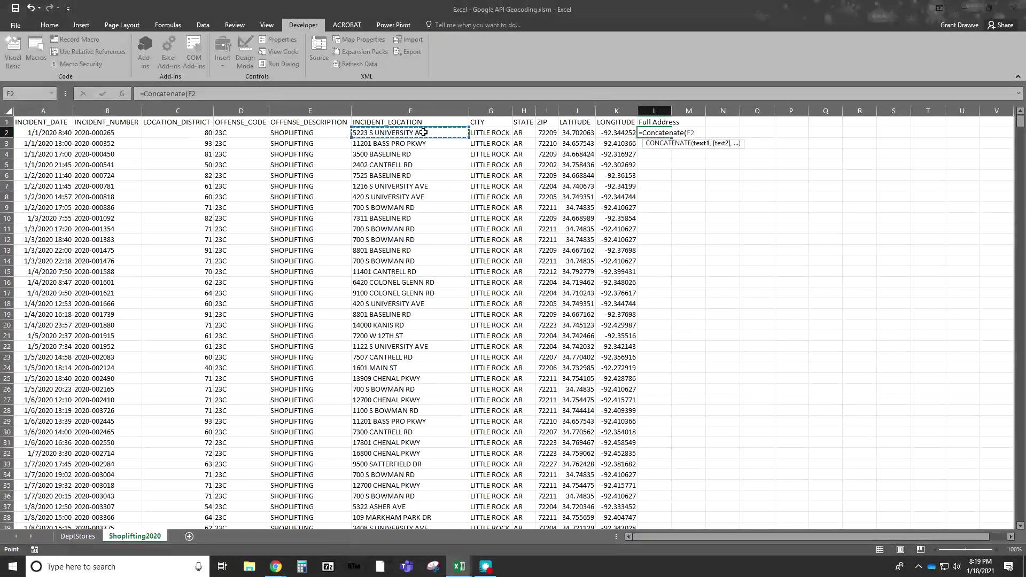
pyautogui.write(',"')
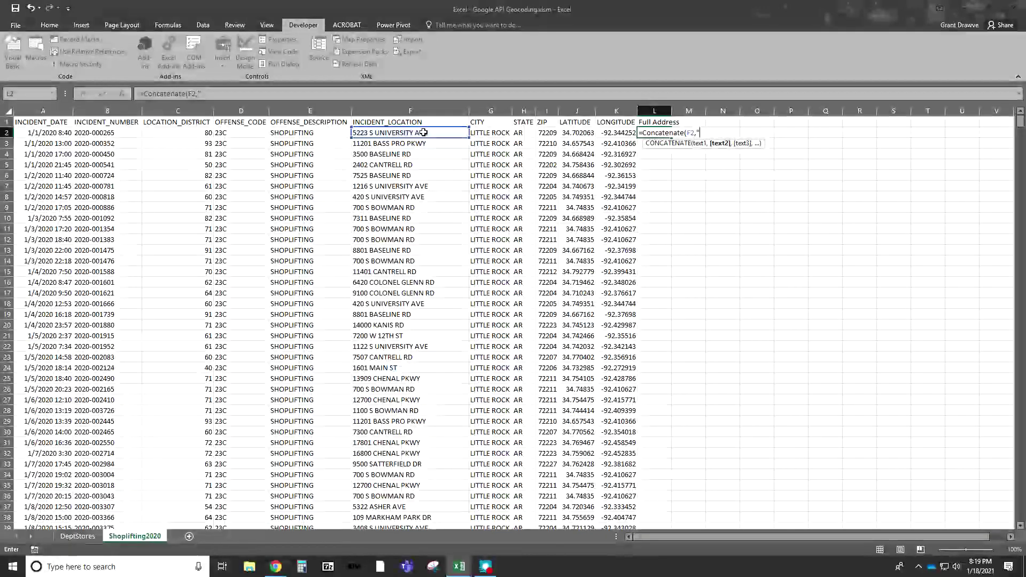
pyautogui.write(',"')
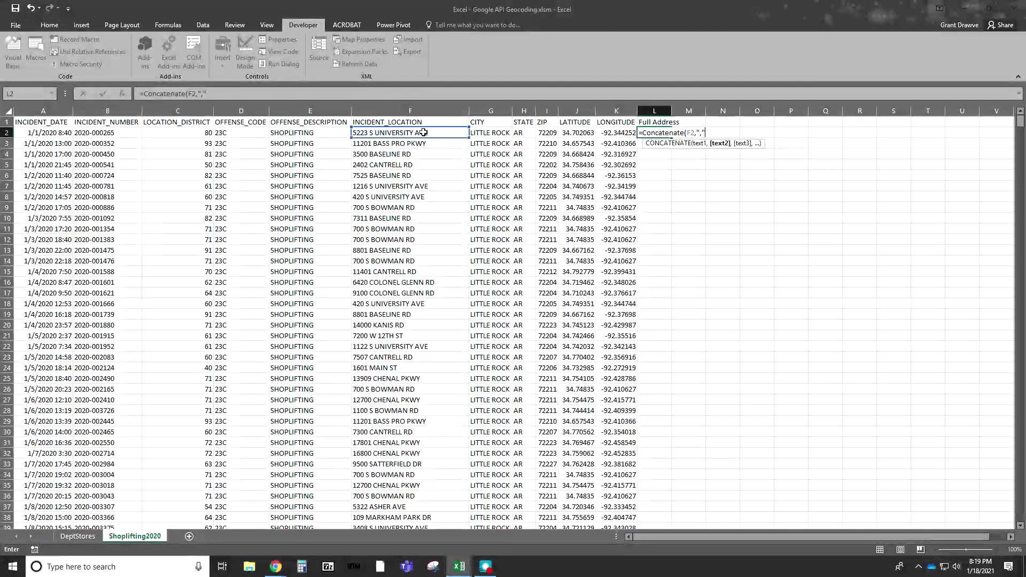
pyautogui.write('," ",')
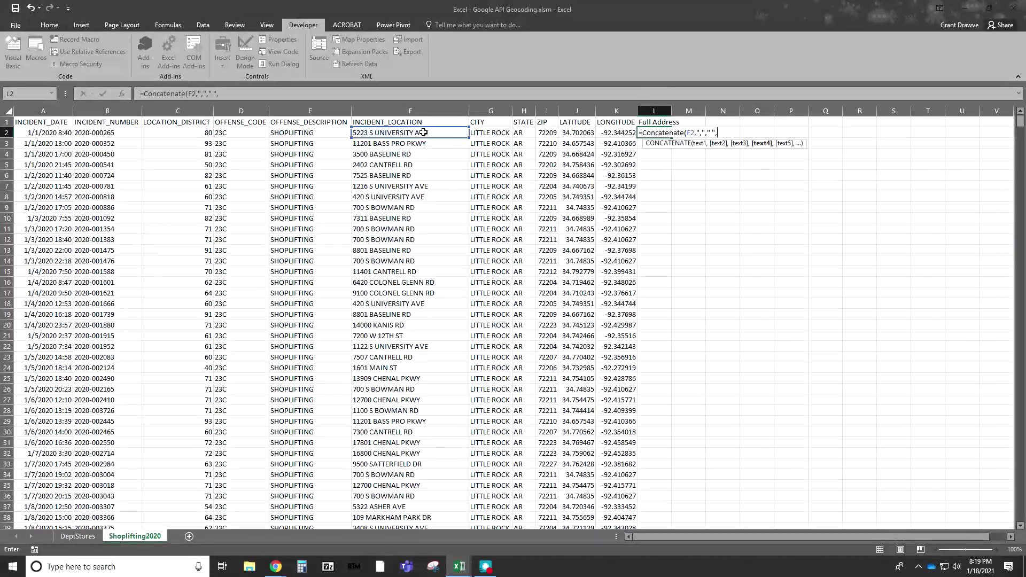
pyautogui.click(500, 132)
pyautogui.write(',')
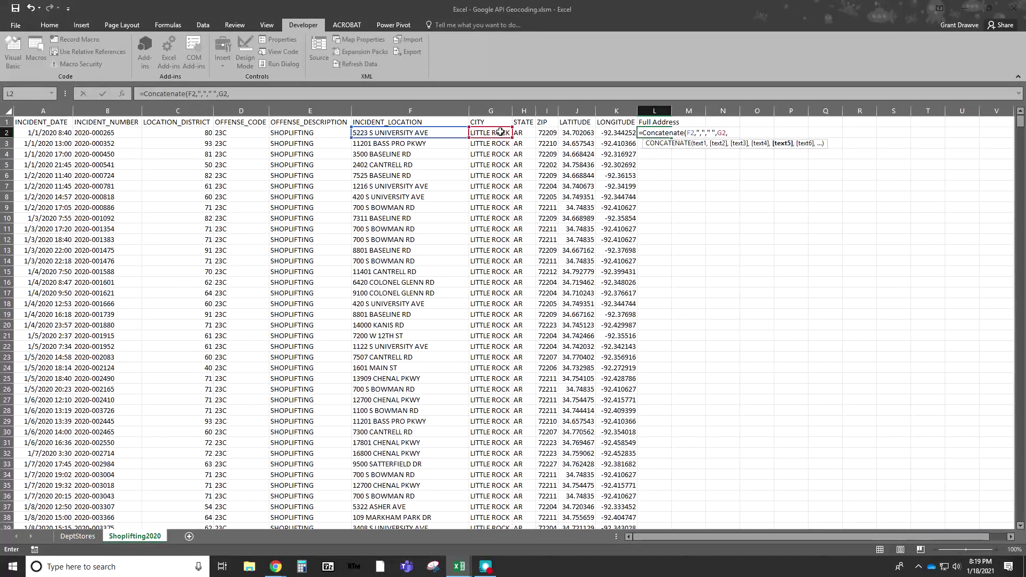
pyautogui.write('",",')
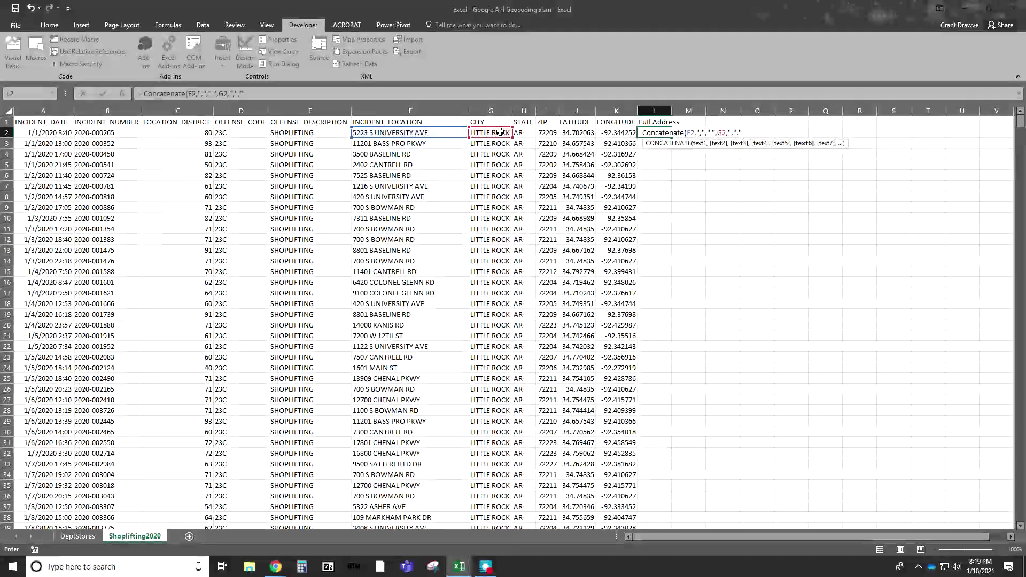
pyautogui.write('" ",')
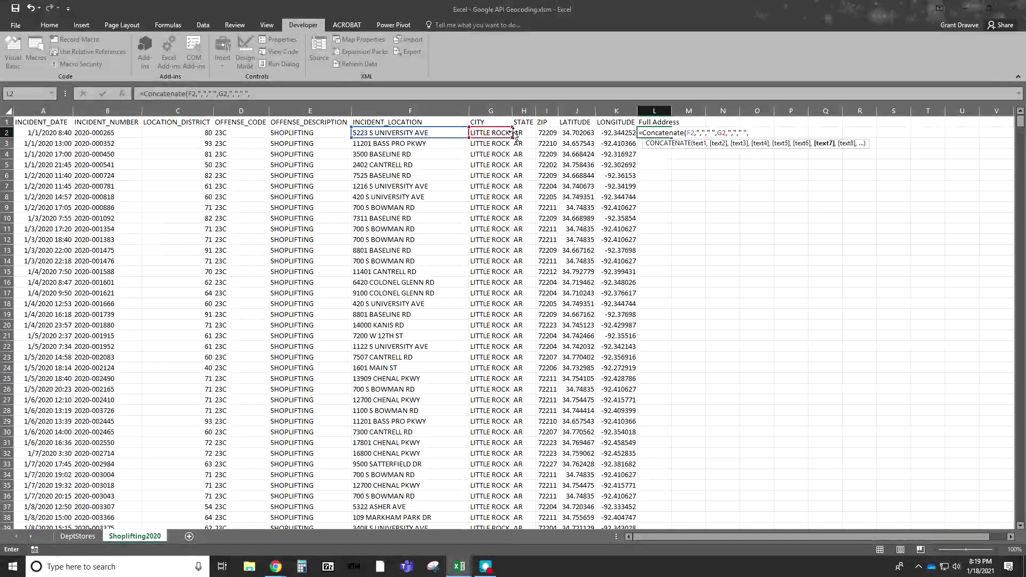
pyautogui.click(525, 131)
pyautogui.write(', "')
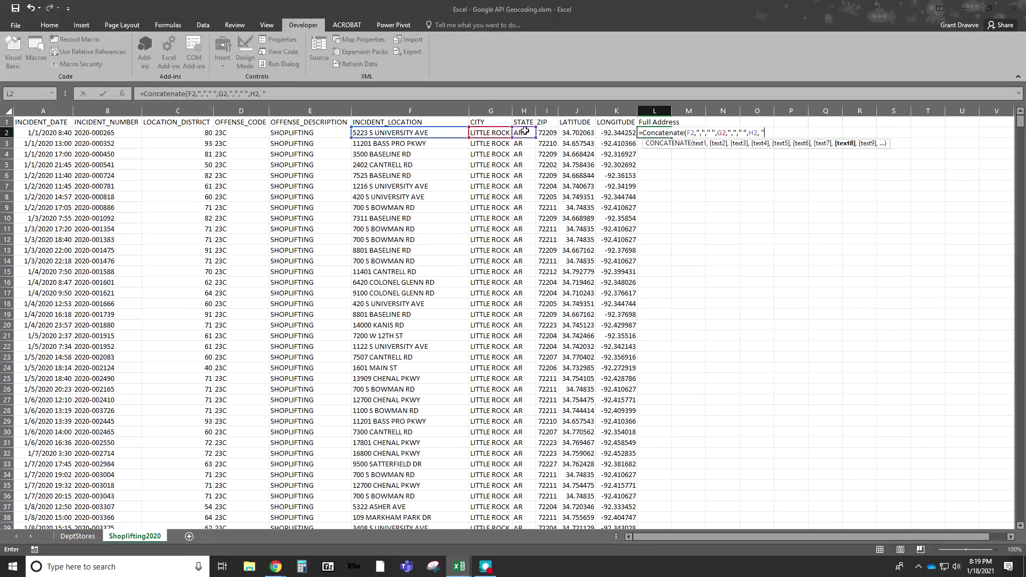
pyautogui.write(' ",')
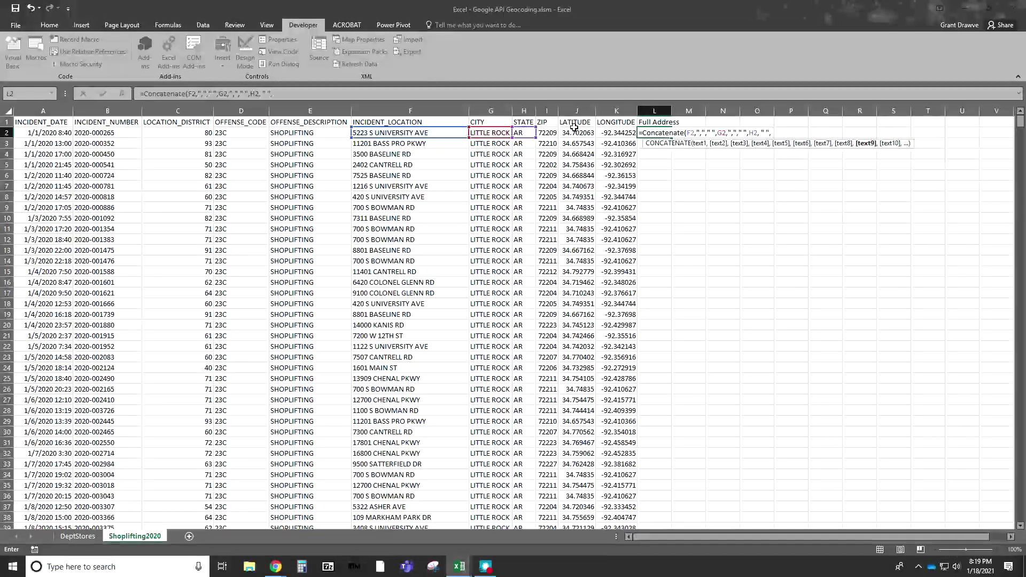
pyautogui.click(551, 132)
pyautogui.write(')')
pyautogui.press('Return')
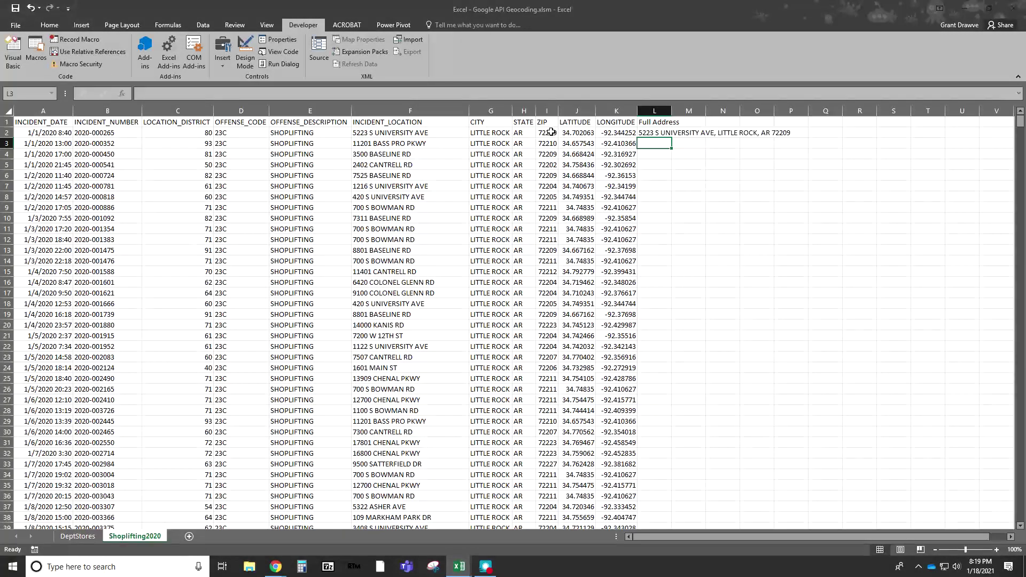
pyautogui.click(654, 133)
# Fill the Full Address formula down to row 1248 and widen column L.
pyautogui.doubleClick(672, 110)
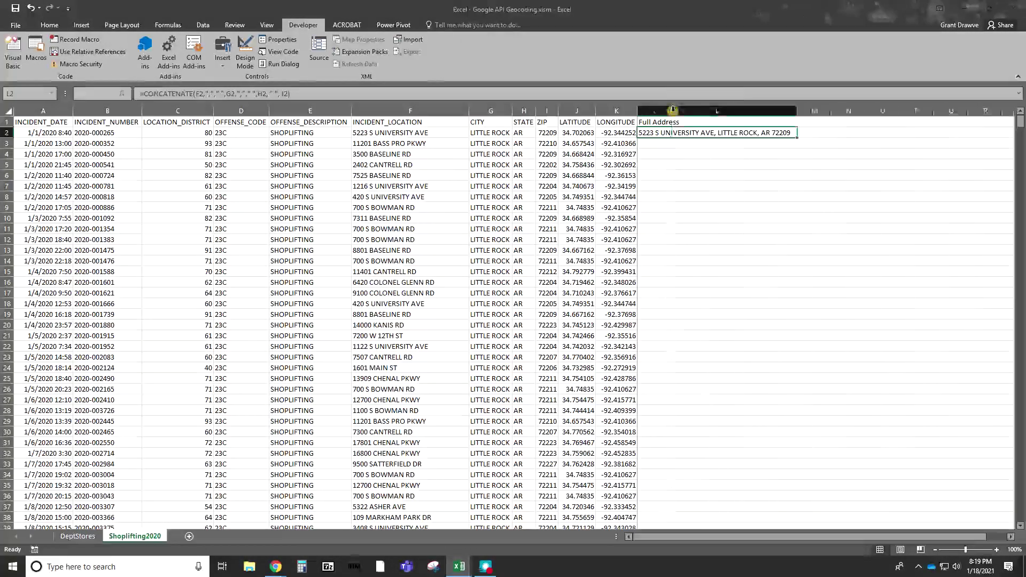
pyautogui.doubleClick(796, 137)
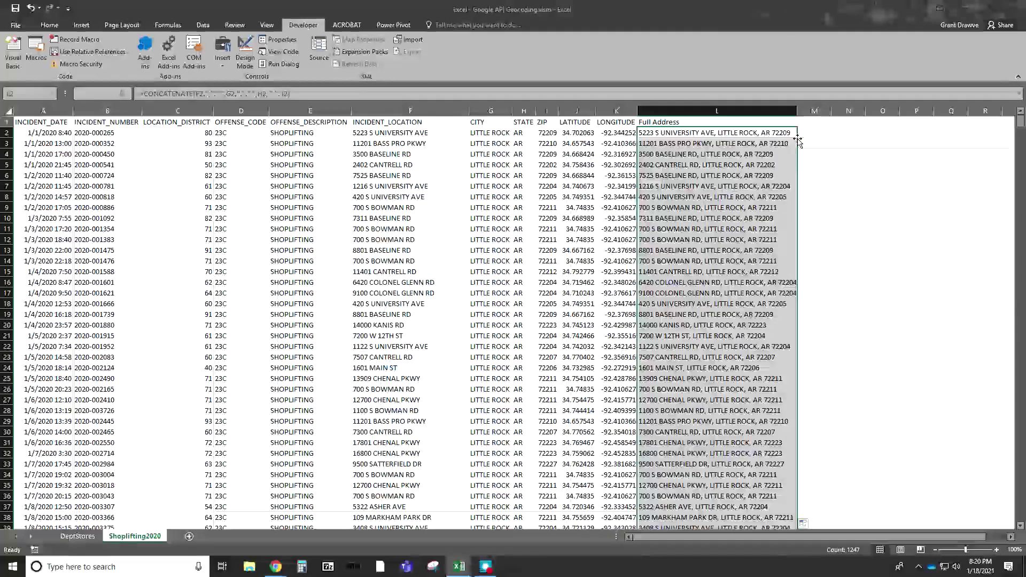
pyautogui.moveTo(797, 107); pyautogui.dragTo(833, 109)
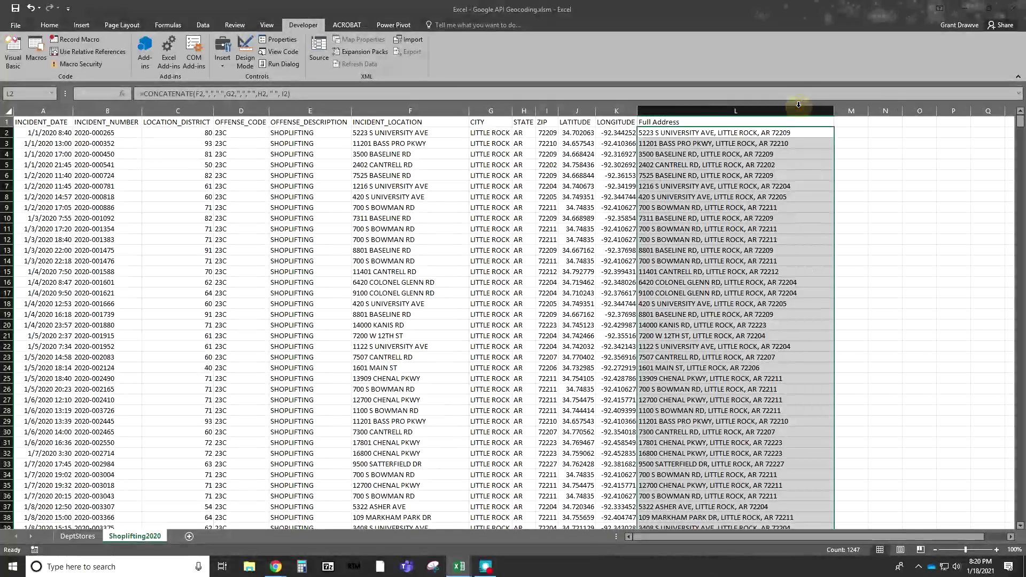
# Copy the whole Full Address column and paste it back as values.
pyautogui.click(740, 111)
pyautogui.hotkey('ctrl', 'c')
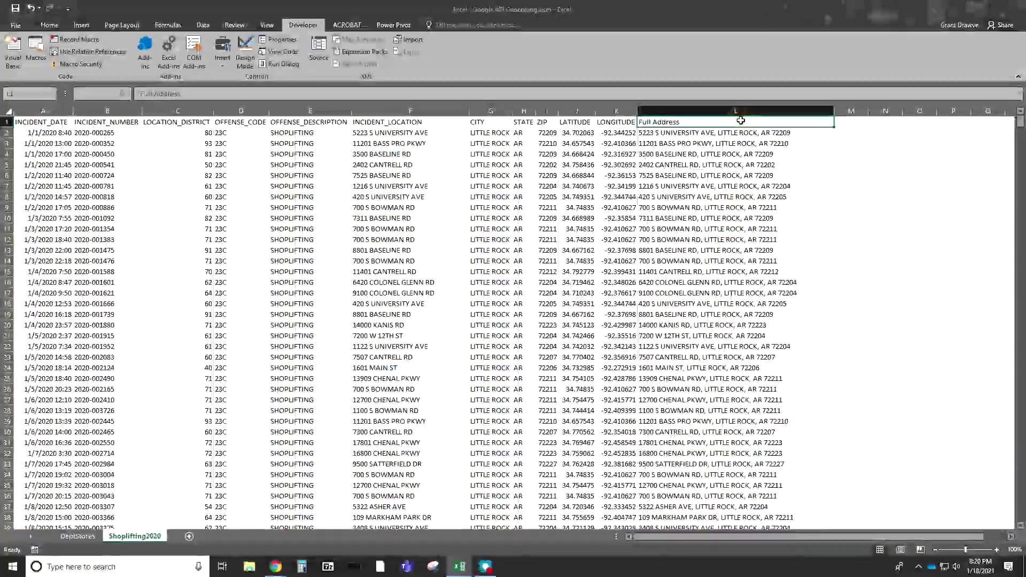
pyautogui.hotkey('ctrl', 'v')
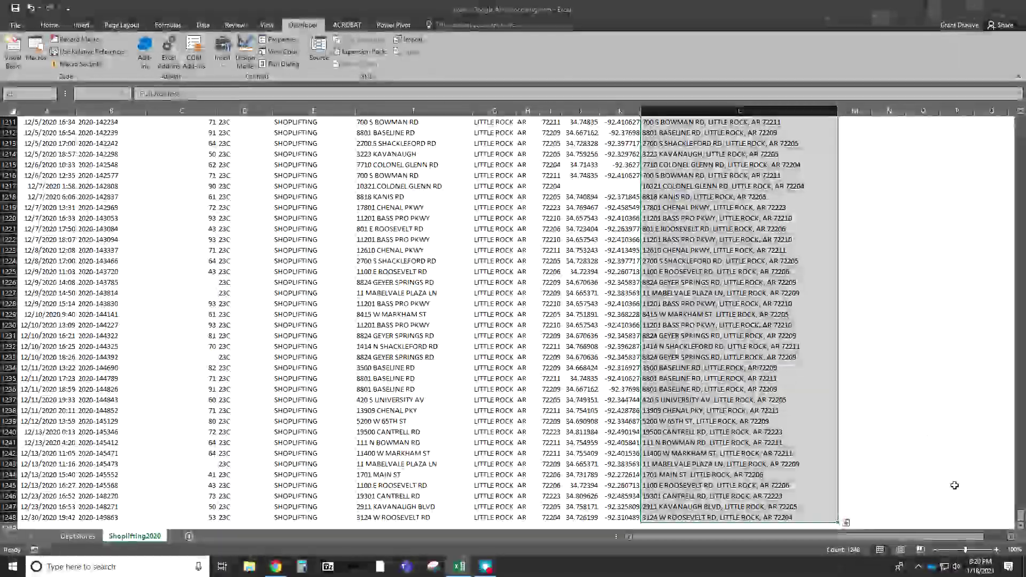
pyautogui.click(1020, 292)
pyautogui.moveTo(1020, 292); pyautogui.dragTo(1020, 120)
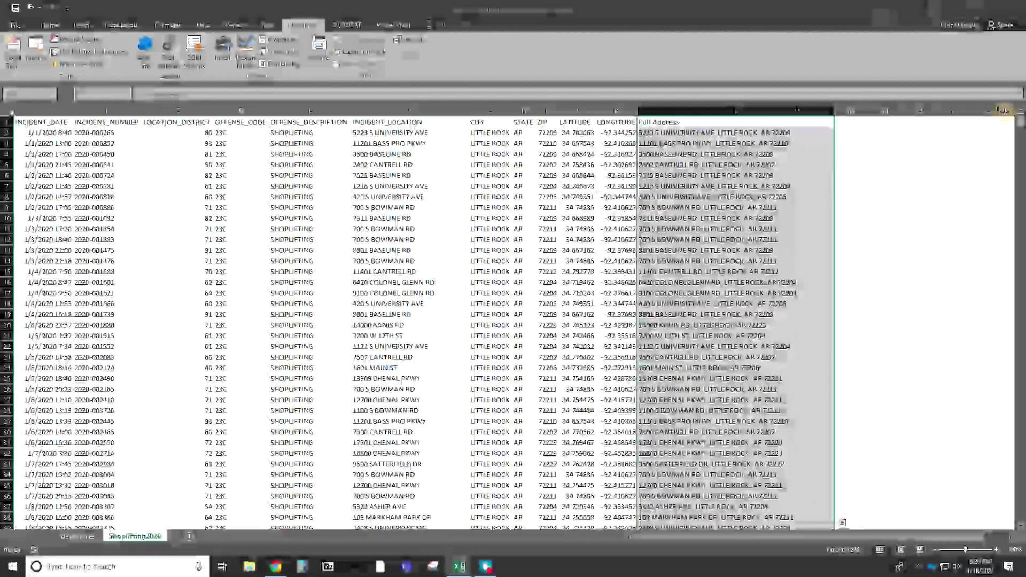
pyautogui.rightClick(690, 118)
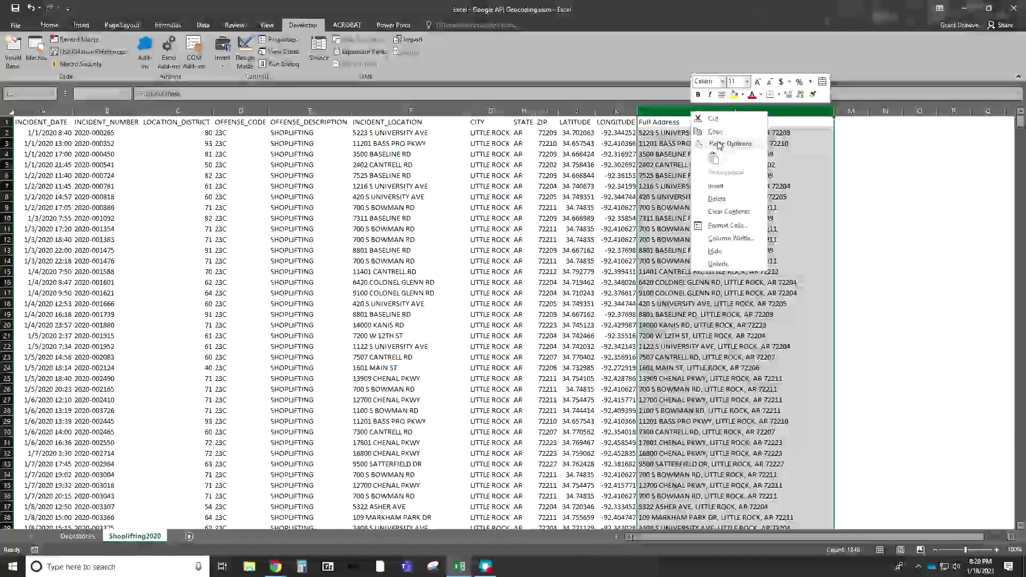
pyautogui.click(710, 131)
pyautogui.rightClick(685, 115)
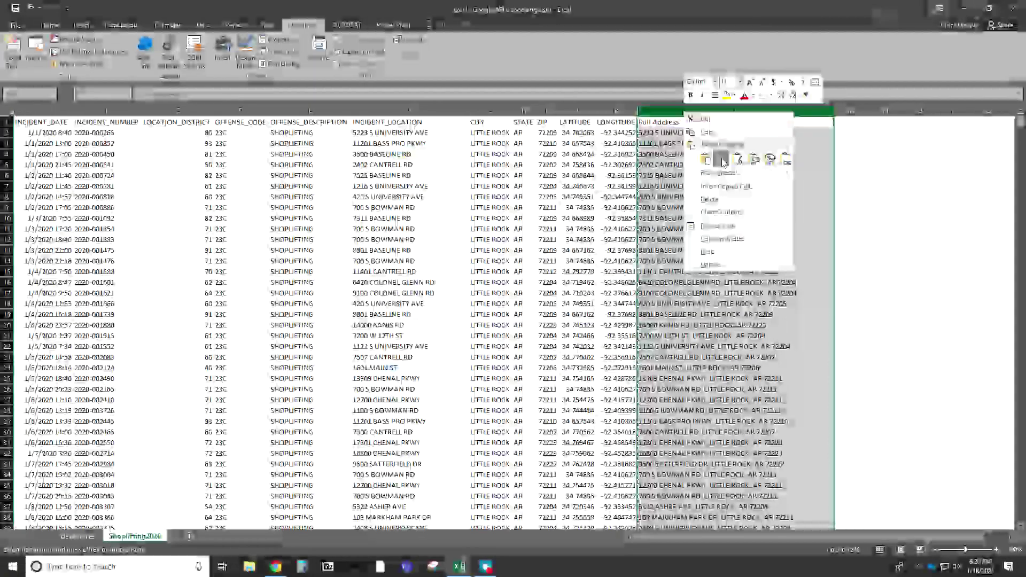
pyautogui.click(738, 159)
# Add 'Latitude' and 'Longitude' headers in M1 and N1.
pyautogui.click(909, 138)
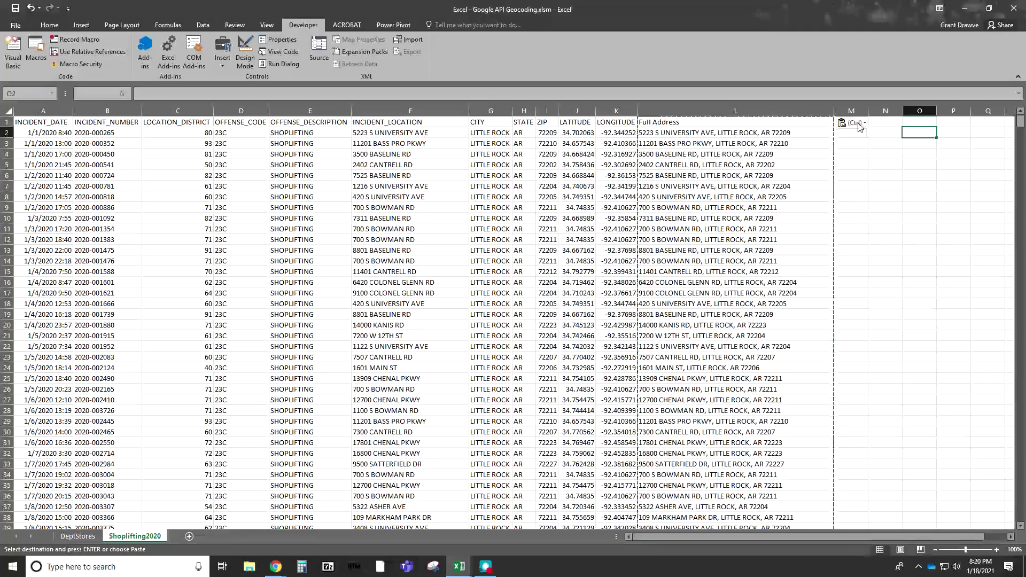
pyautogui.write('La')
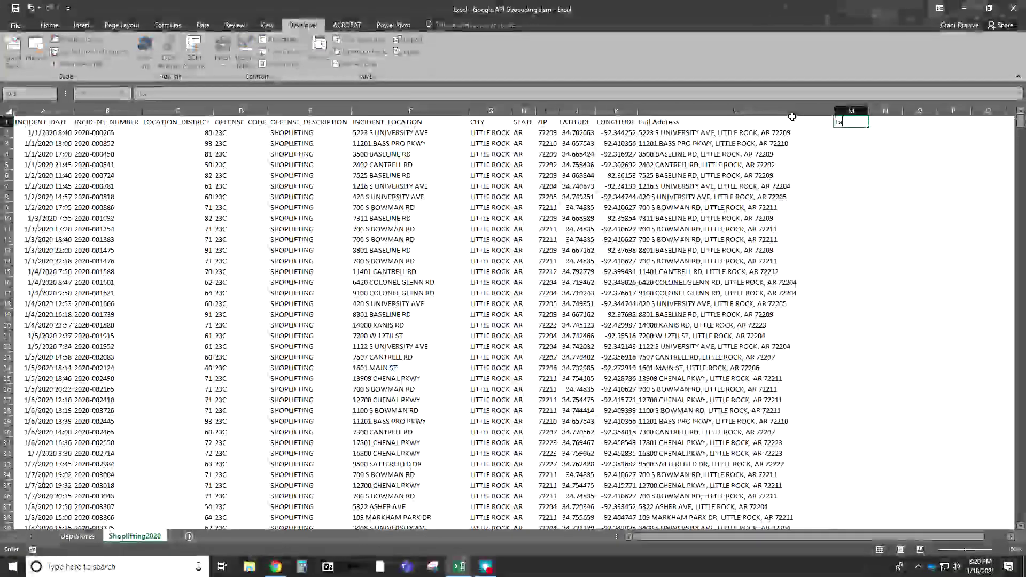
pyautogui.write('titude')
pyautogui.press('Tab')
pyautogui.write('Longi')
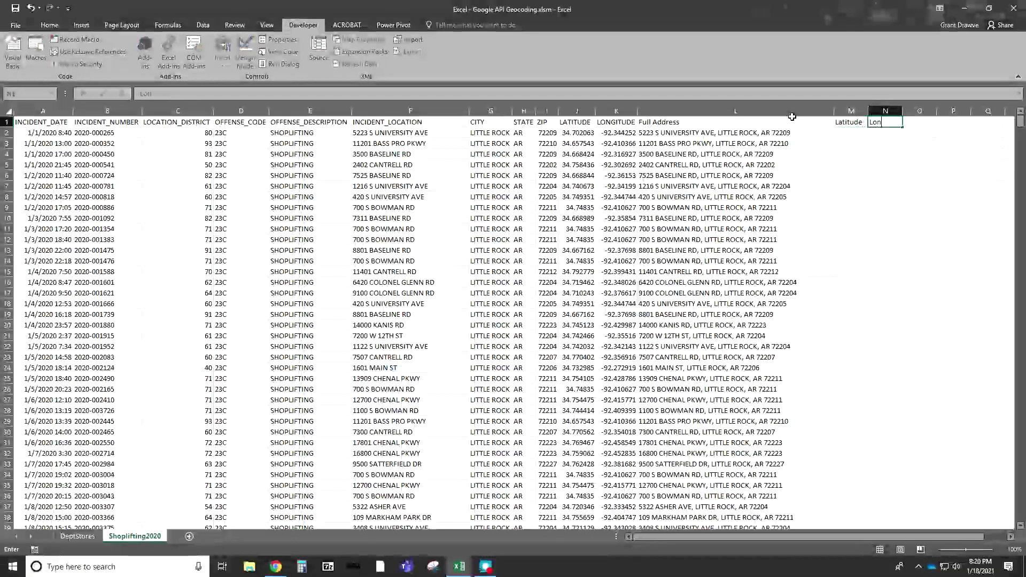
pyautogui.press('Return')
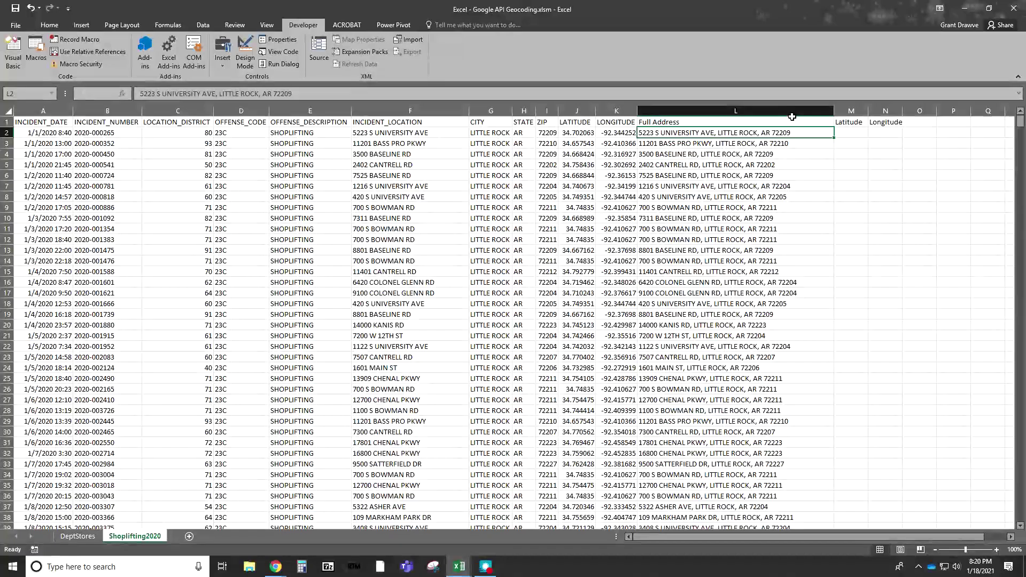
# Enter =GetLatitude(L2) in M2 and fill it down all incident rows.
pyautogui.click(850, 133)
pyautogui.write('=')
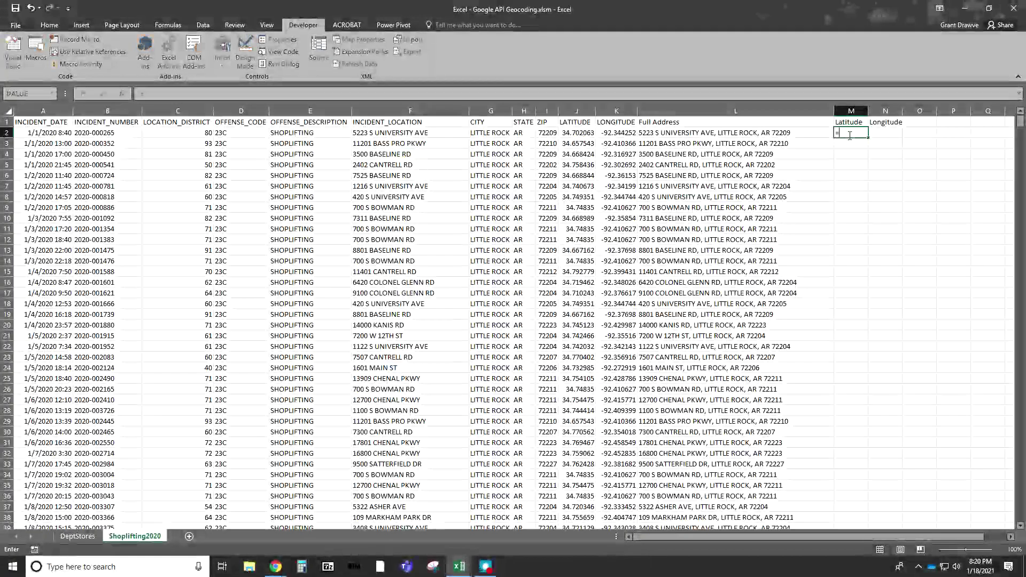
pyautogui.write('Get')
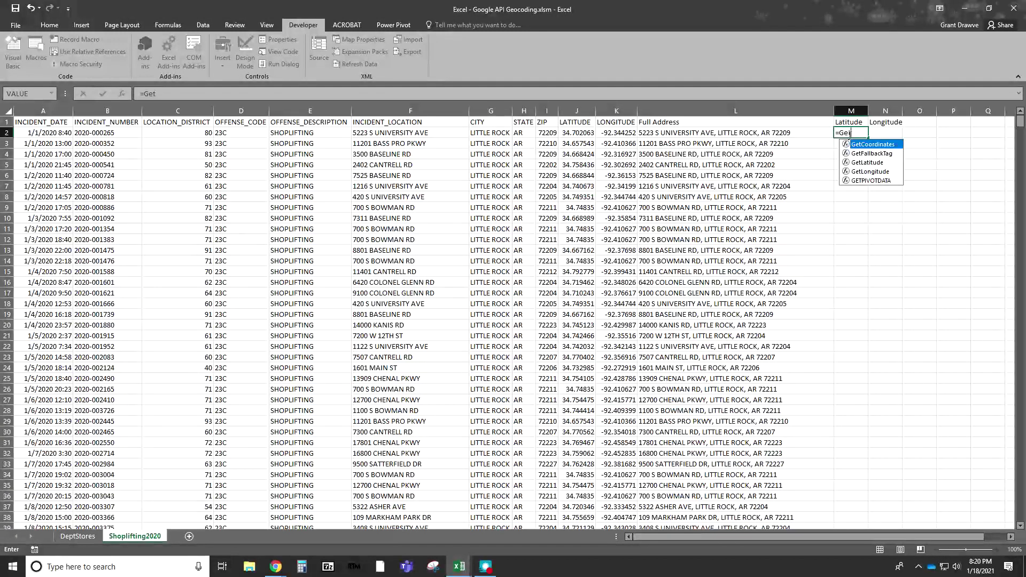
pyautogui.write('Latitude(')
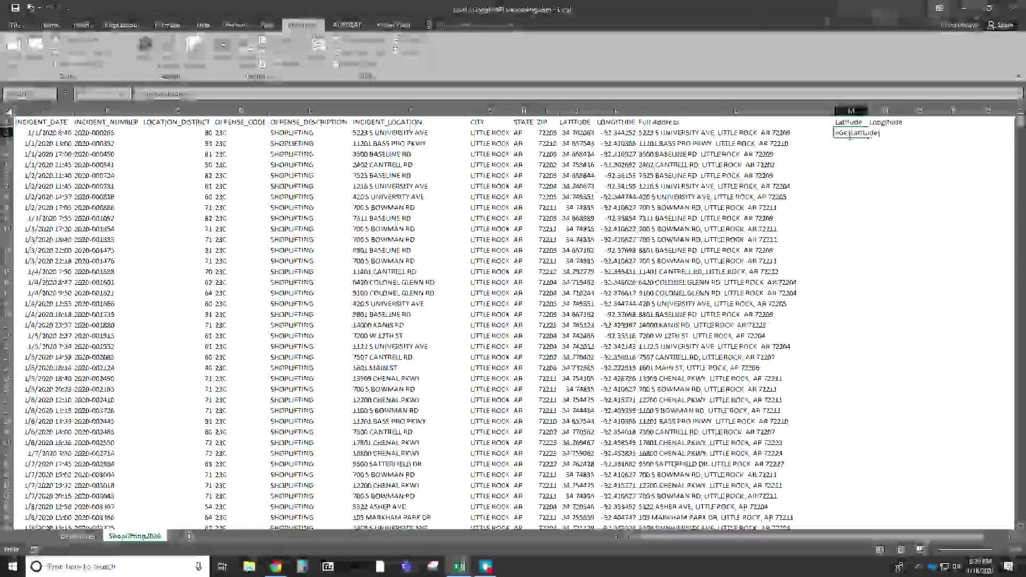
pyautogui.press('Tab')
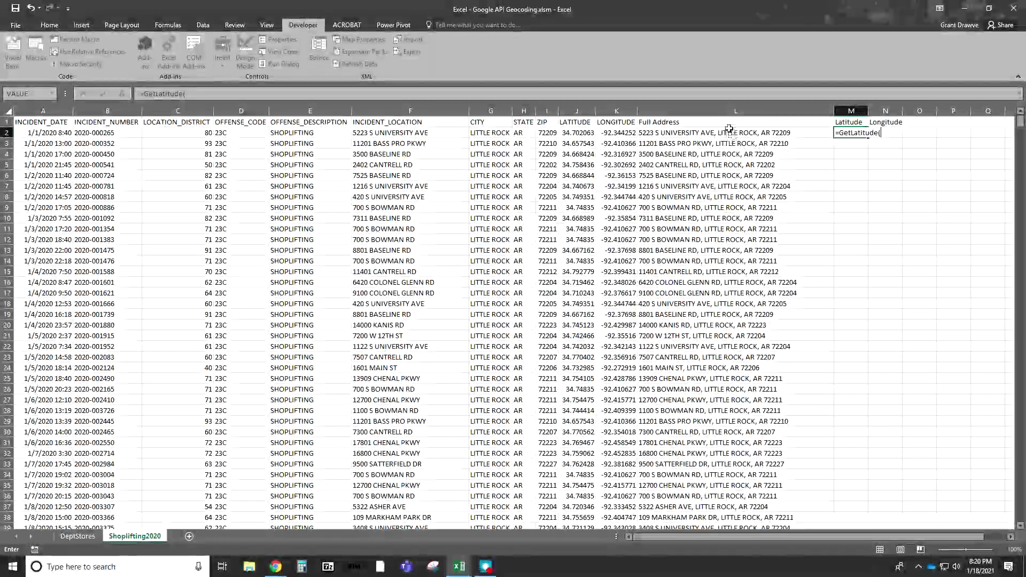
pyautogui.click(728, 131)
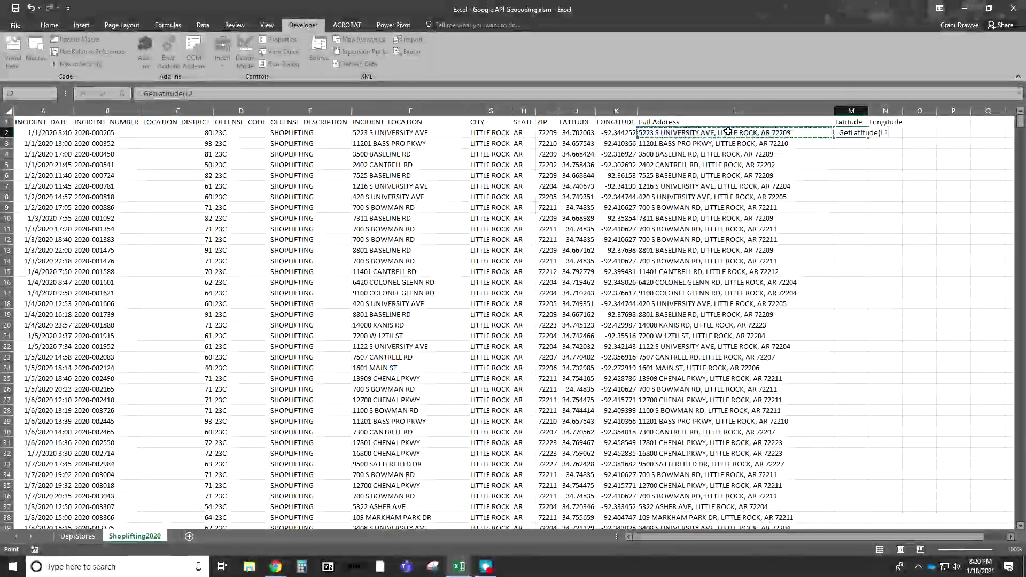
pyautogui.press('Return')
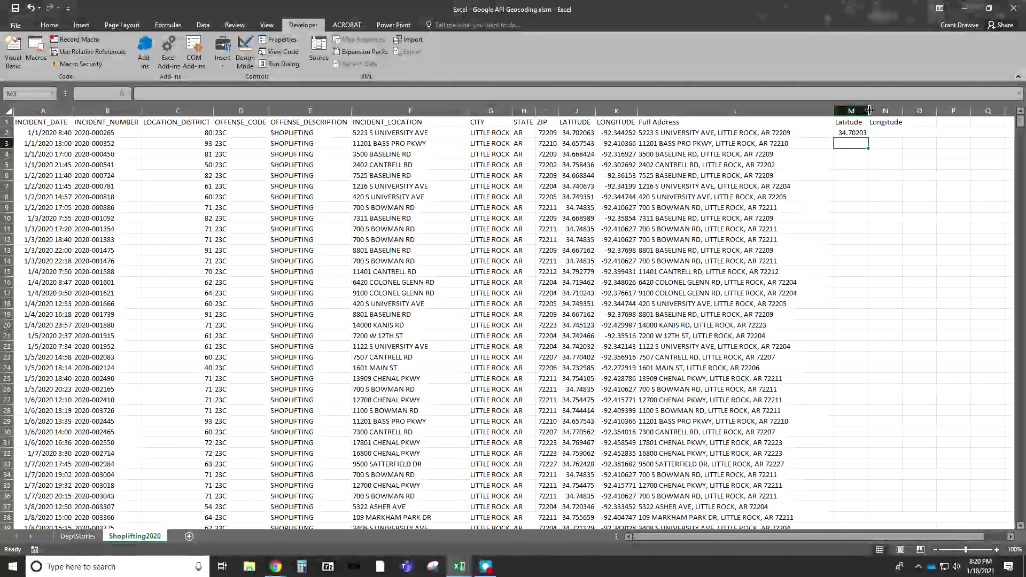
pyautogui.doubleClick(865, 136)
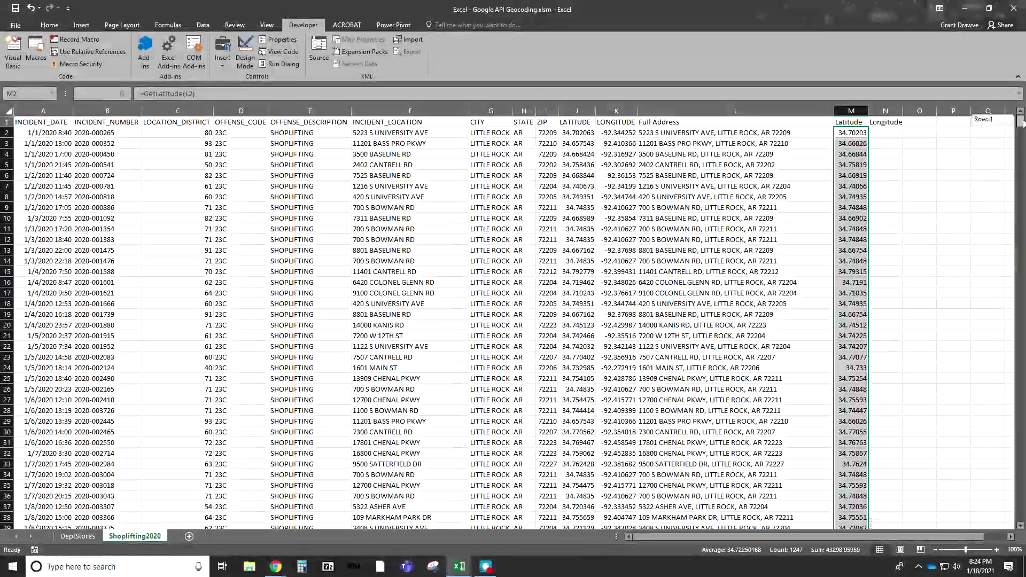
# Check the Latitude fill to the bottom and show six decimals, e.g. 34.702035.
pyautogui.moveTo(1021, 141); pyautogui.dragTo(1002, 512)
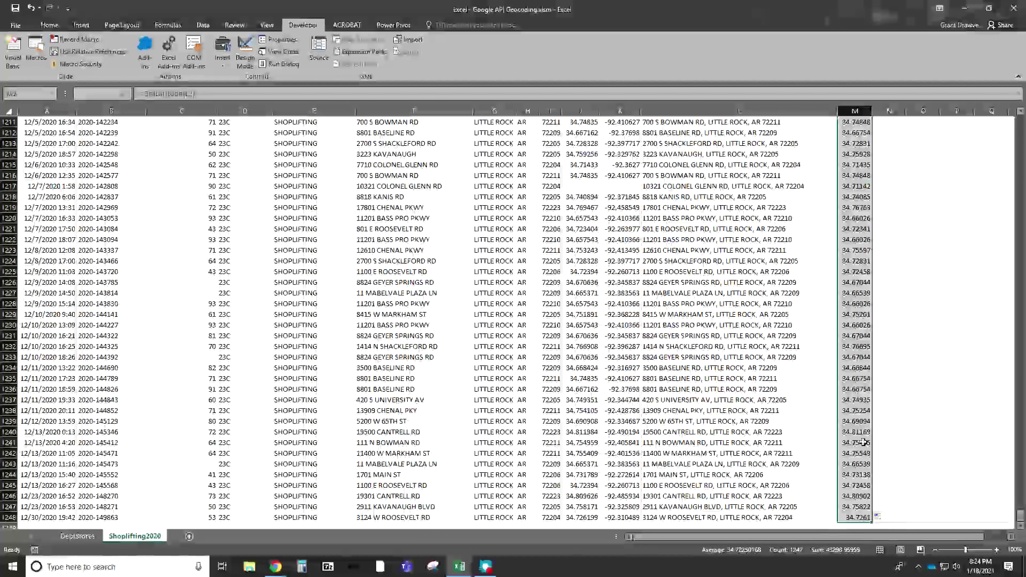
pyautogui.click(53, 26)
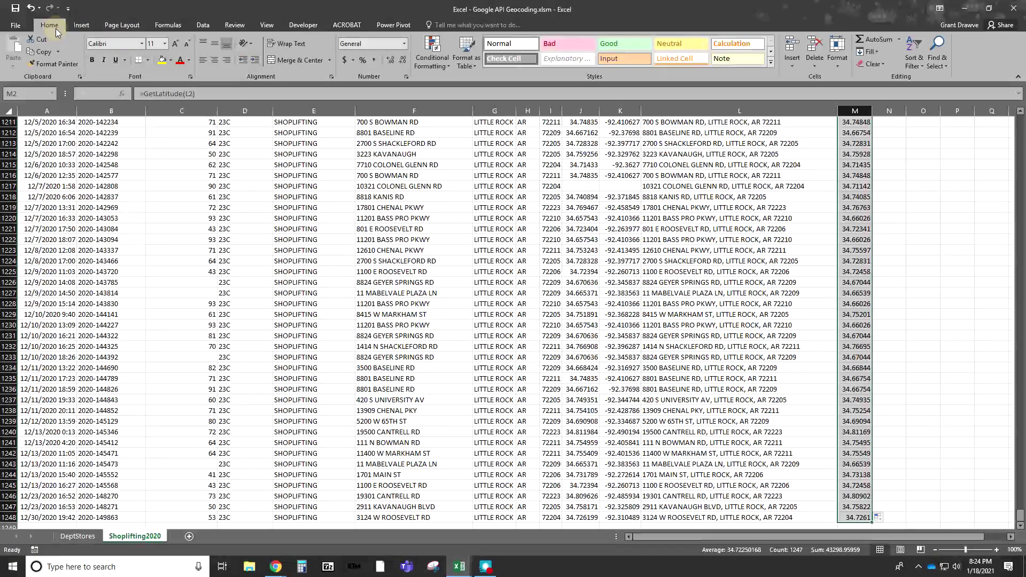
pyautogui.click(394, 60)
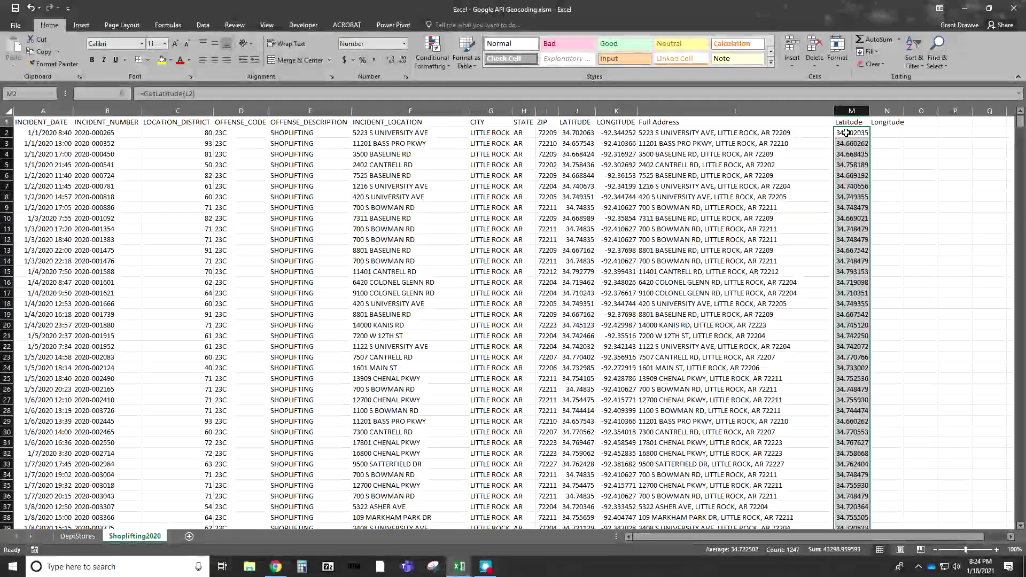
# Enter =GetLongitude(L2) in N2, fill it down the Longitude column, and add a decimal place.
pyautogui.click(887, 133)
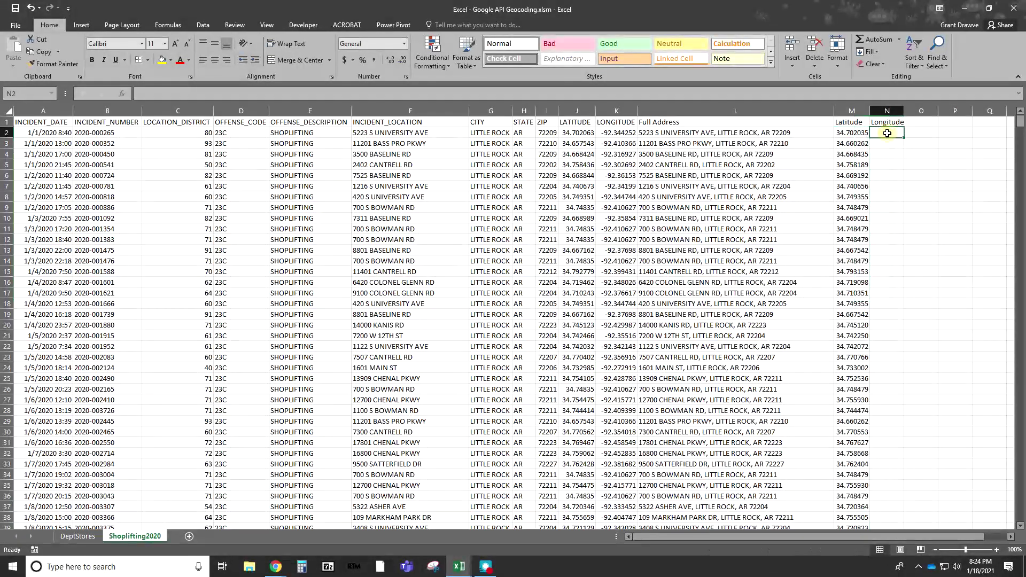
pyautogui.write('=GetLongitu')
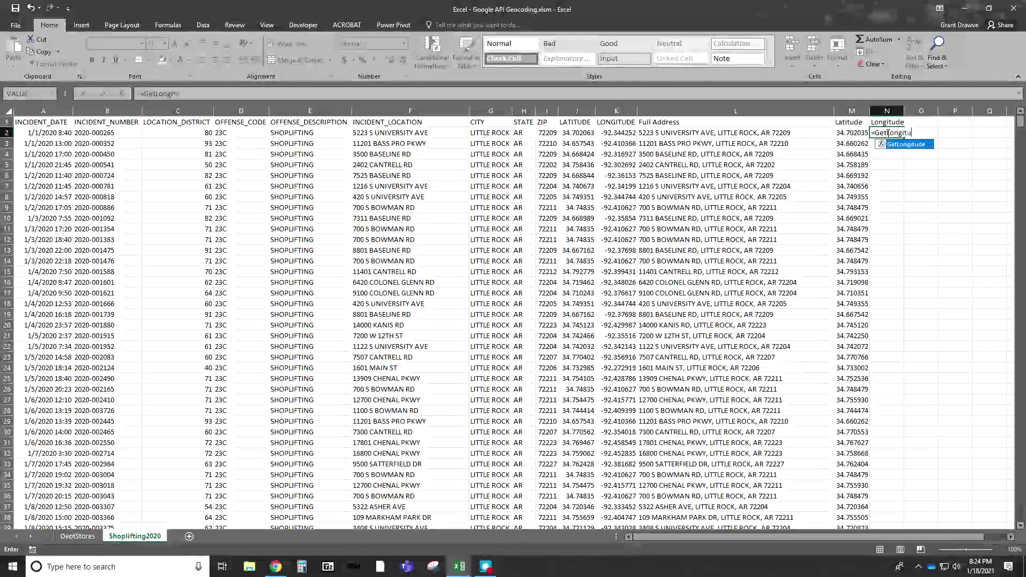
pyautogui.press('Tab')
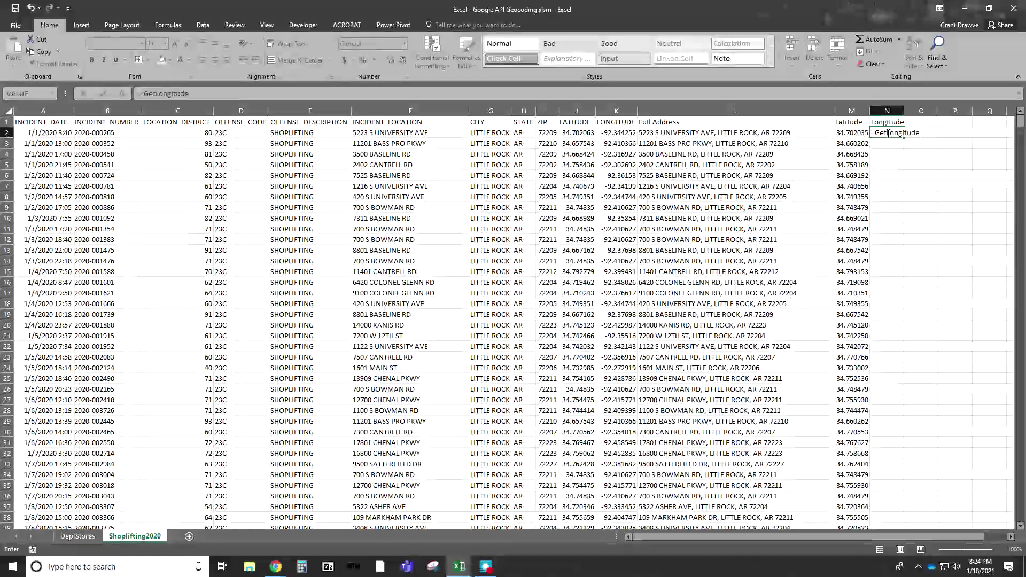
pyautogui.click(690, 133)
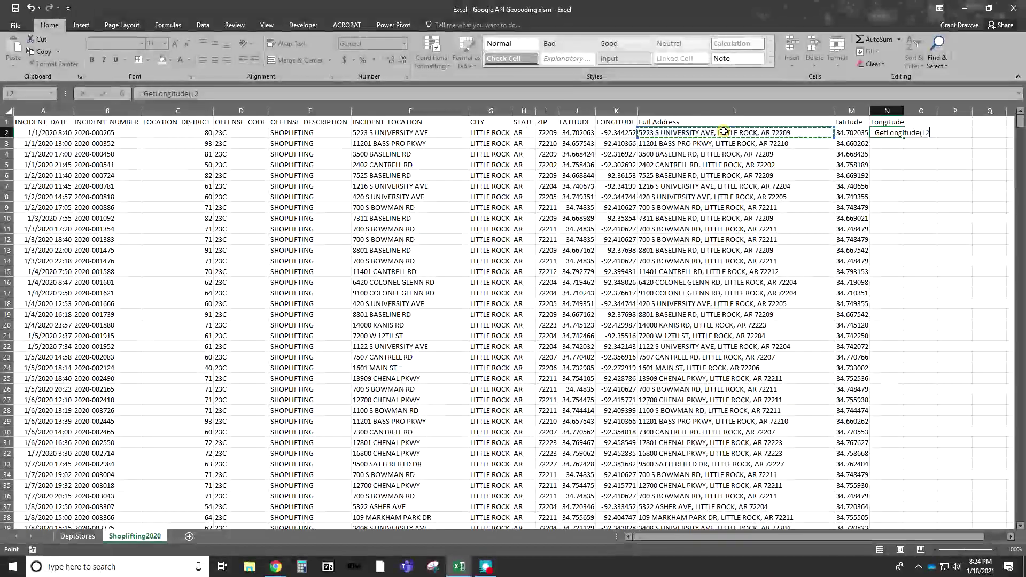
pyautogui.press('Return')
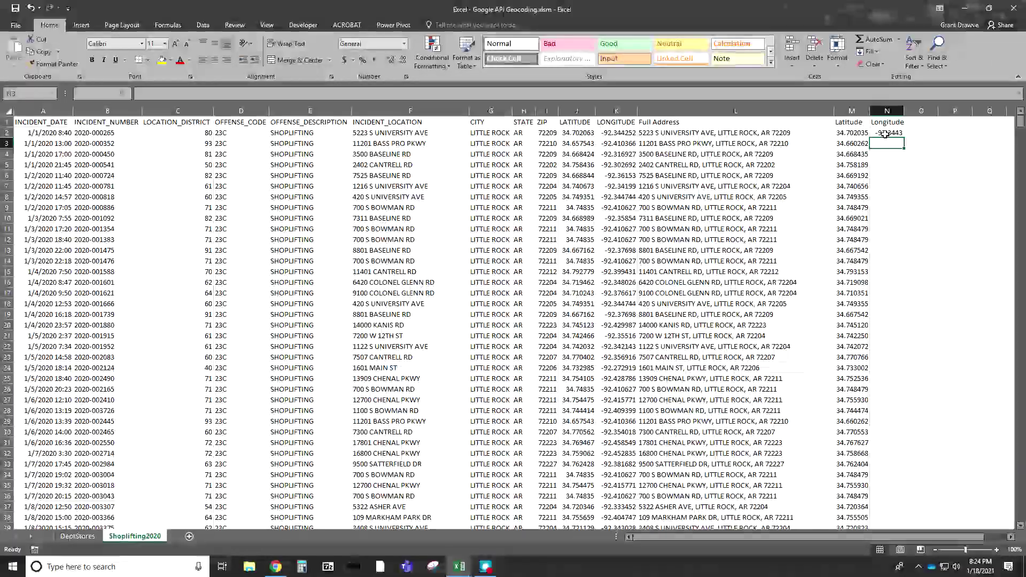
pyautogui.click(899, 134)
pyautogui.doubleClick(903, 138)
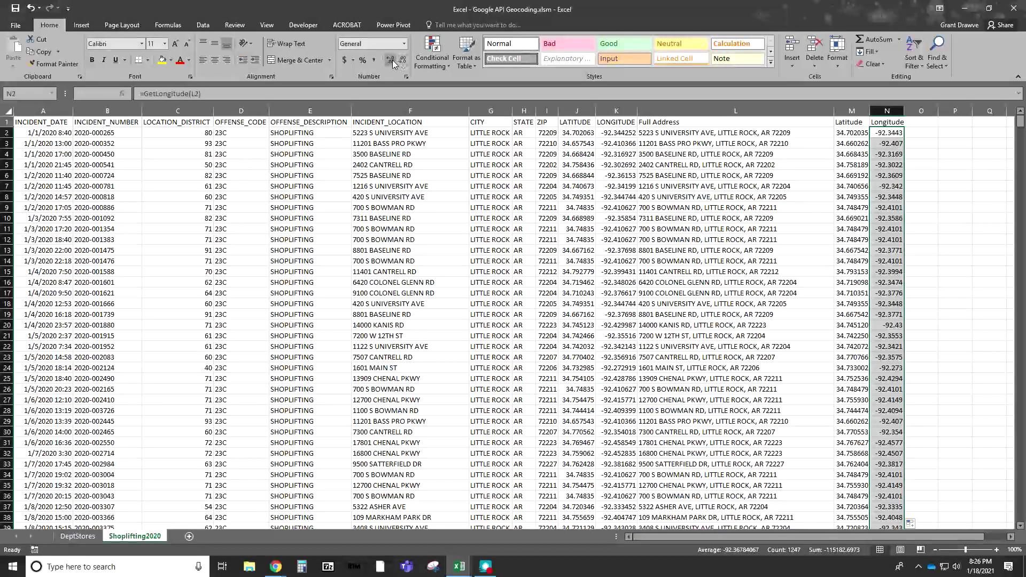
pyautogui.click(393, 60)
# Add another decimal so Longitude values show six places, e.g. -92.344298.
pyautogui.click(392, 60)
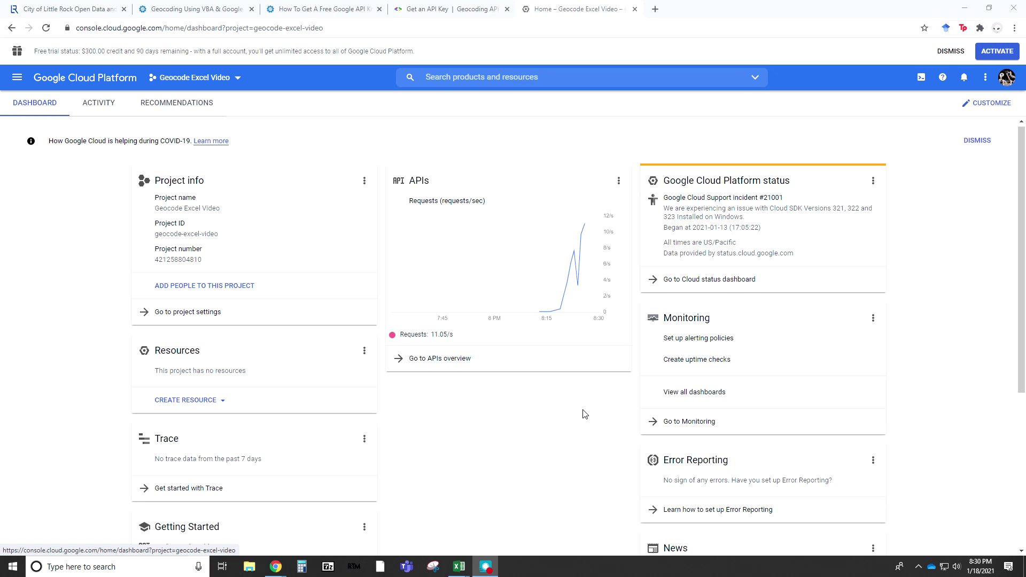
# Review the Geocoding API requests chart on the Cloud dashboard, then minimize Chrome to reach Excel.
pyautogui.scroll(-3, 584, 414)
pyautogui.scroll(3, 585, 414)
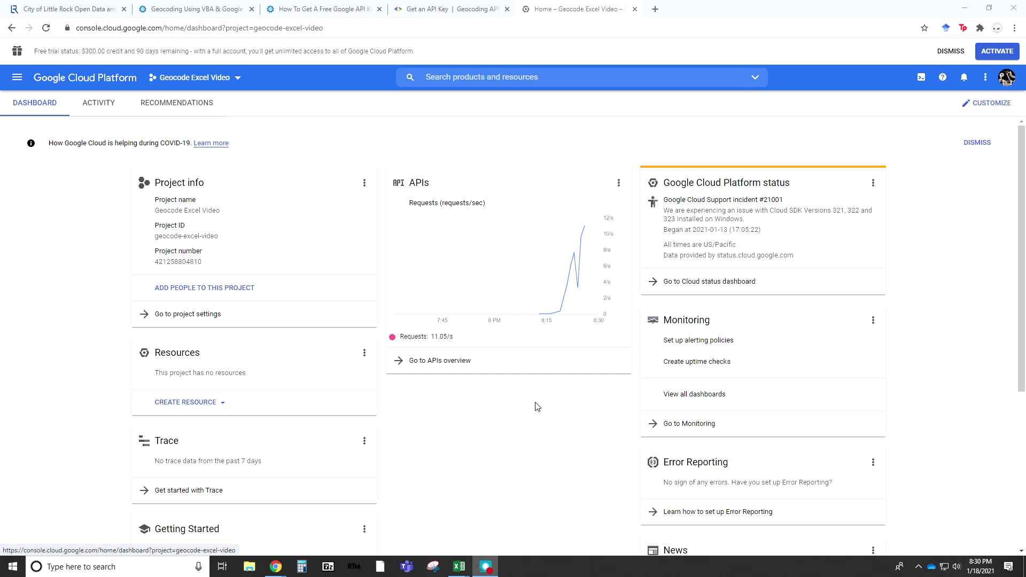
pyautogui.click(964, 8)
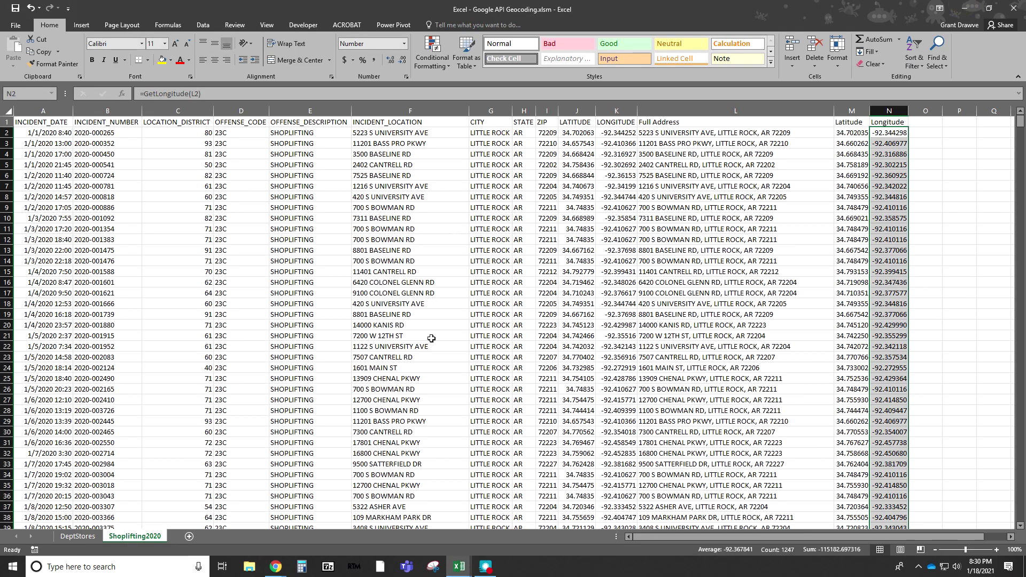